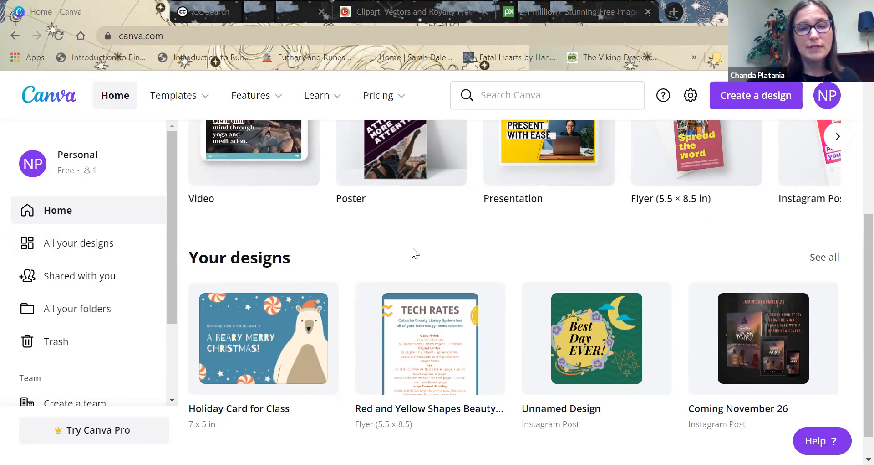
Look over the home page's suggested design types and recent designs, including the design types in the Marketing category.
scroll(412, 247, up, 2)
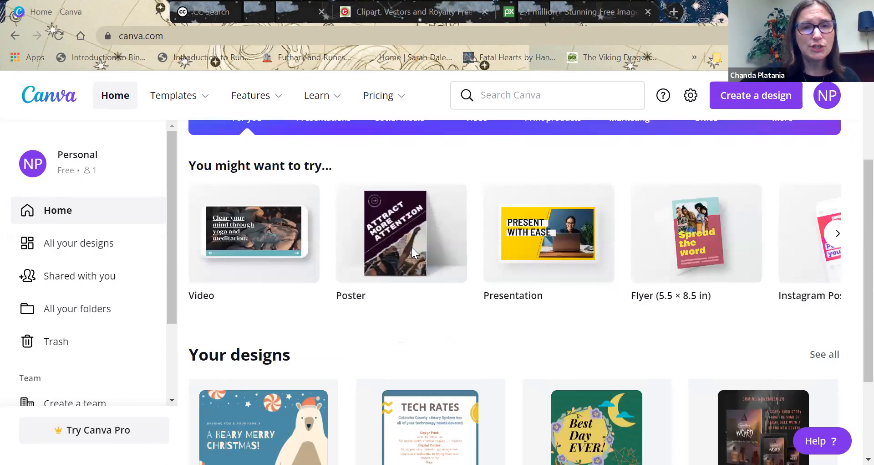
scroll(412, 247, up, 3)
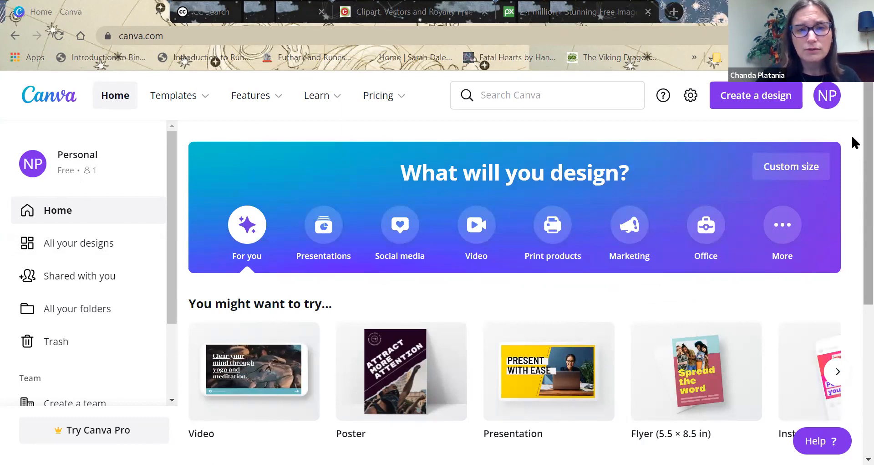
scroll(852, 167, down, 3)
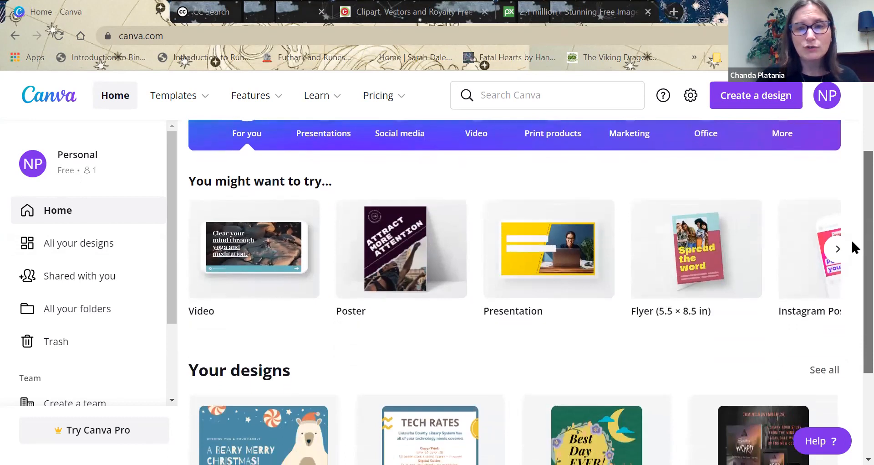
scroll(853, 246, down, 2)
scroll(853, 217, up, 3)
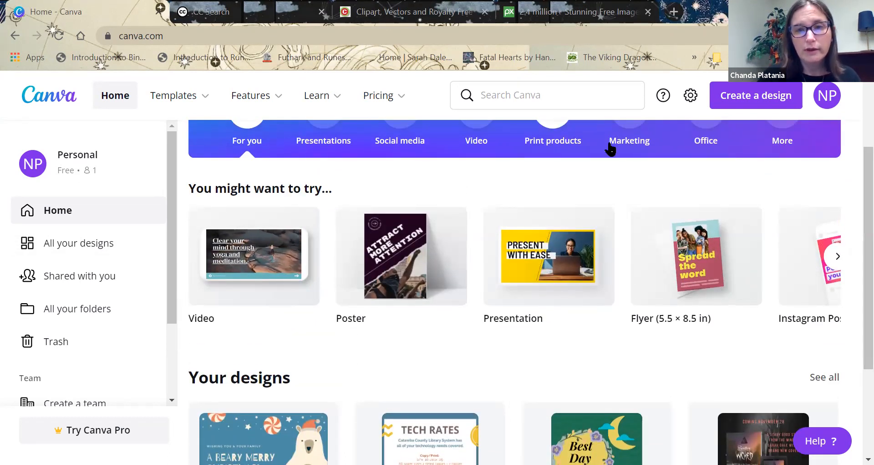
click(629, 145)
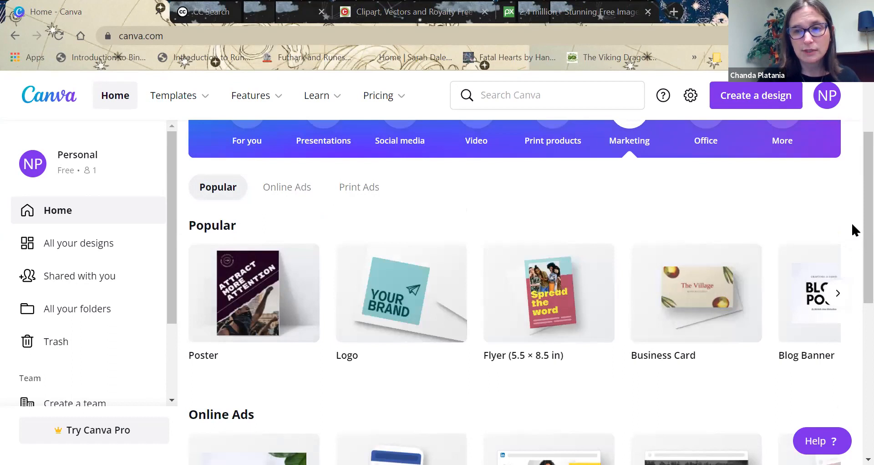
scroll(853, 273, down, 1)
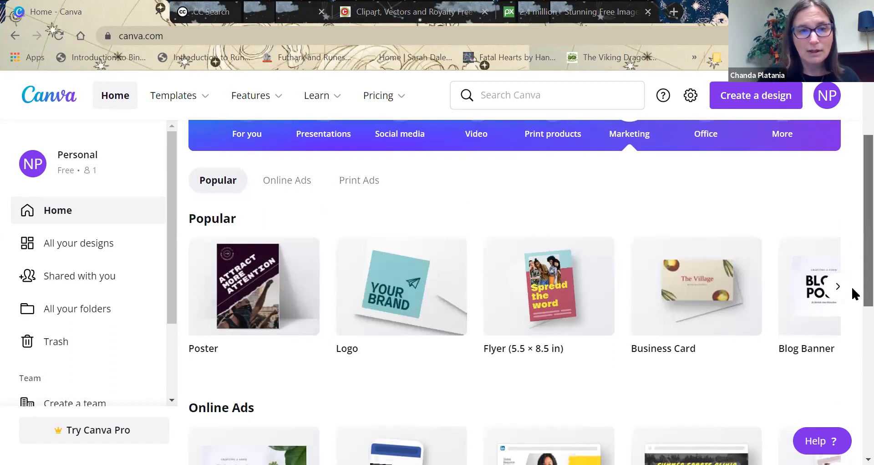
scroll(853, 291, down, 7)
scroll(853, 219, up, 8)
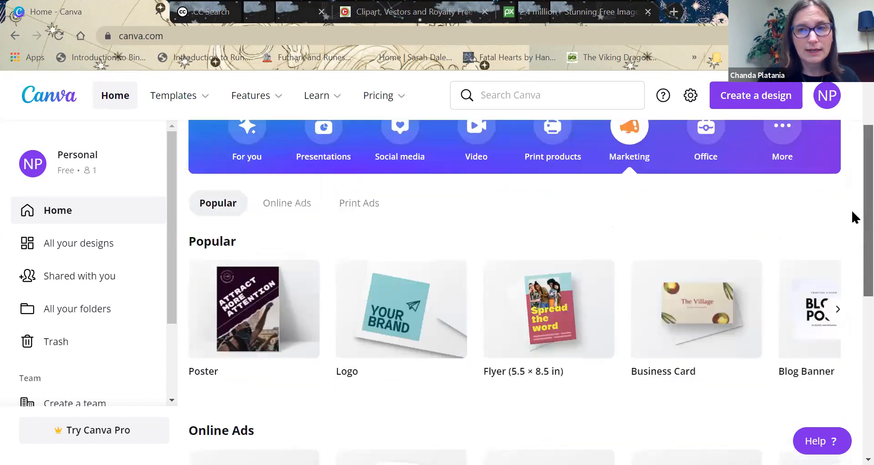
scroll(853, 219, up, 2)
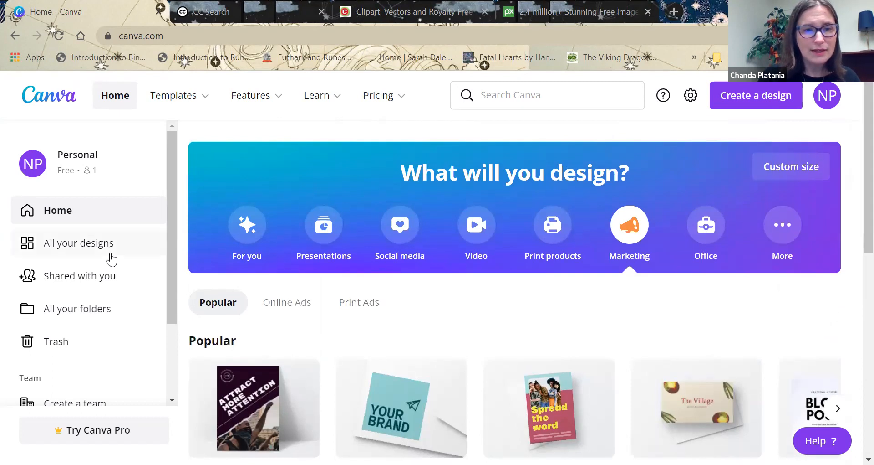
Switch back to the For you suggestions and view the recent designs on the home page.
click(239, 230)
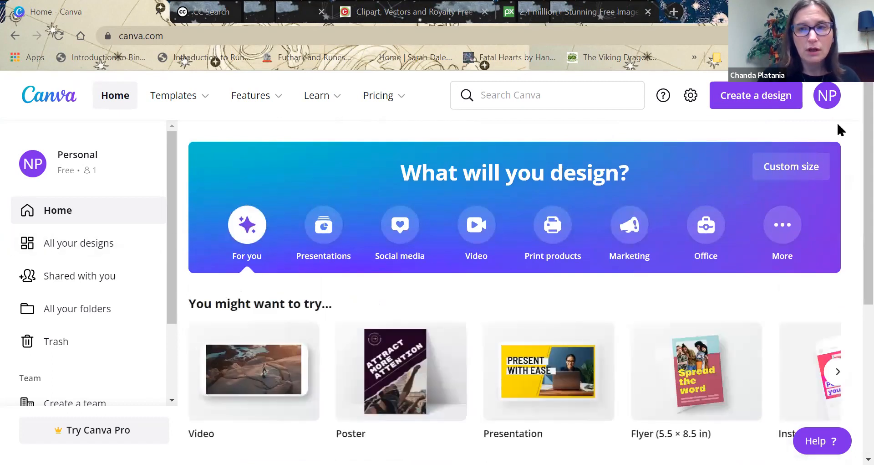
scroll(852, 132, down, 1)
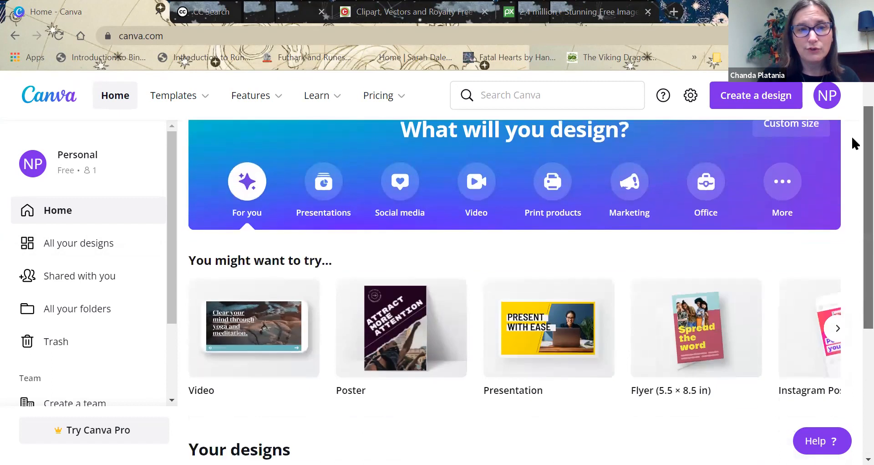
scroll(852, 137, down, 2)
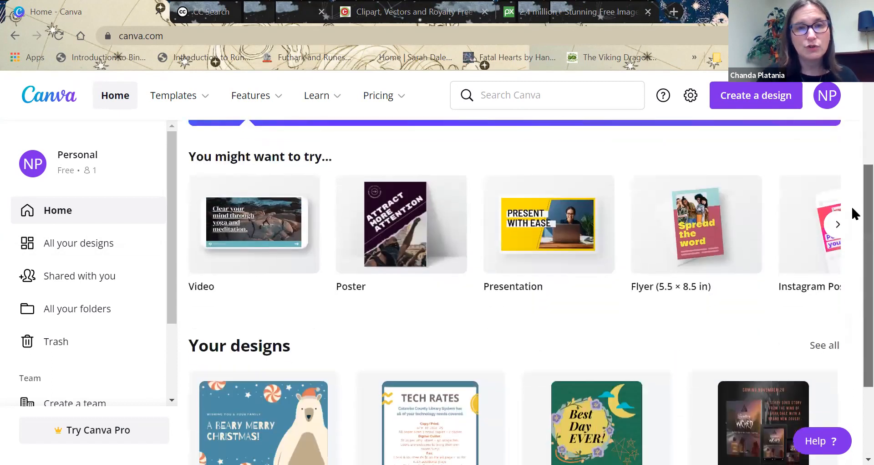
scroll(853, 213, down, 3)
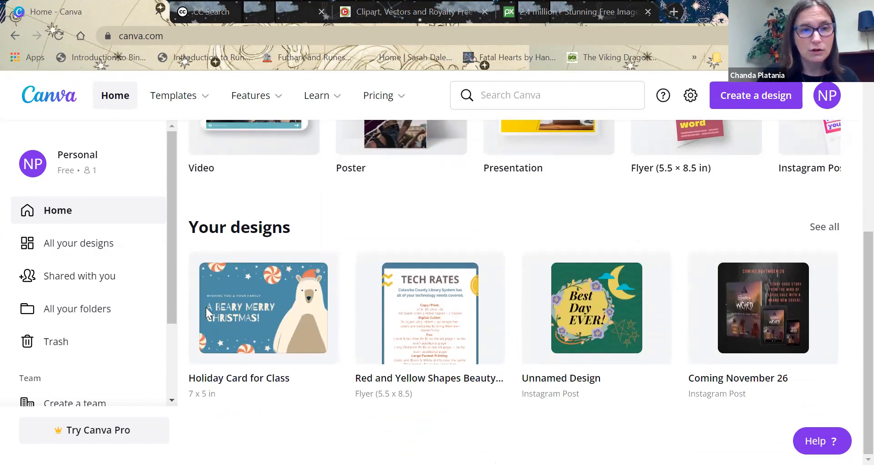
Look through all designs, the designs shared with you and all folders, and return to the list of all designs.
click(80, 245)
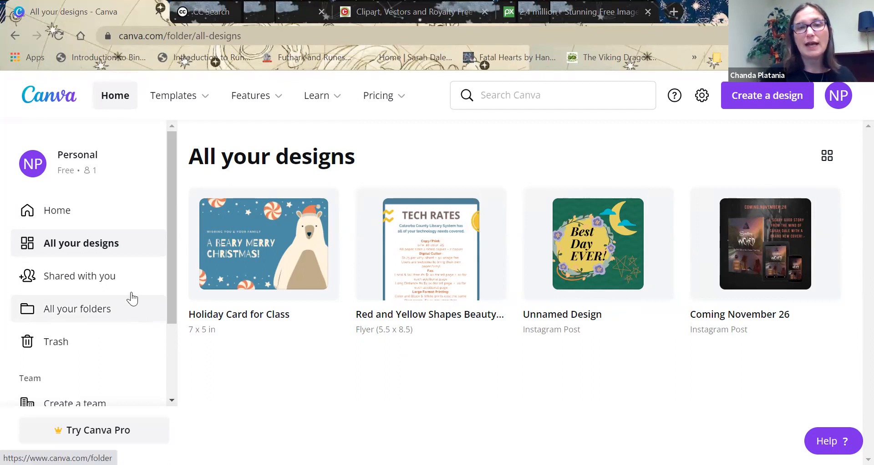
click(90, 289)
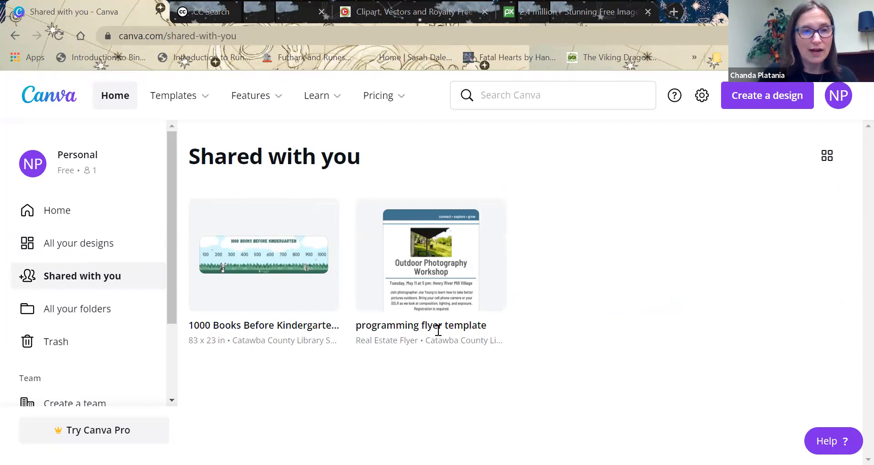
click(80, 312)
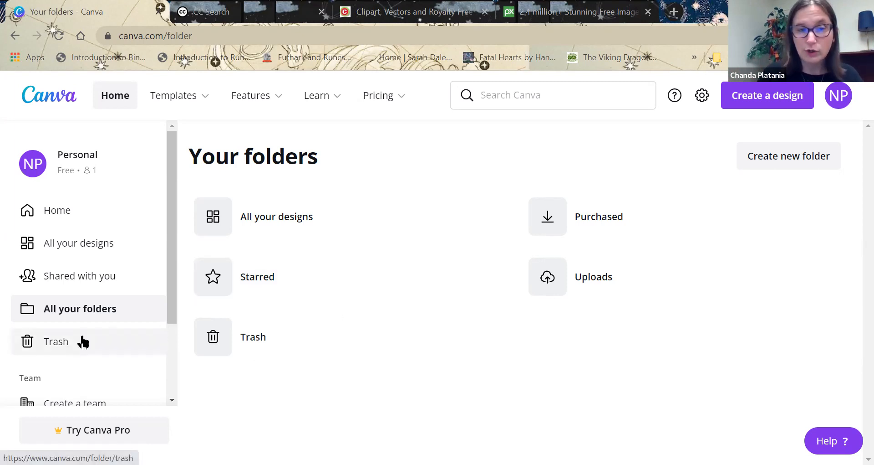
drag(170, 267, 148, 268)
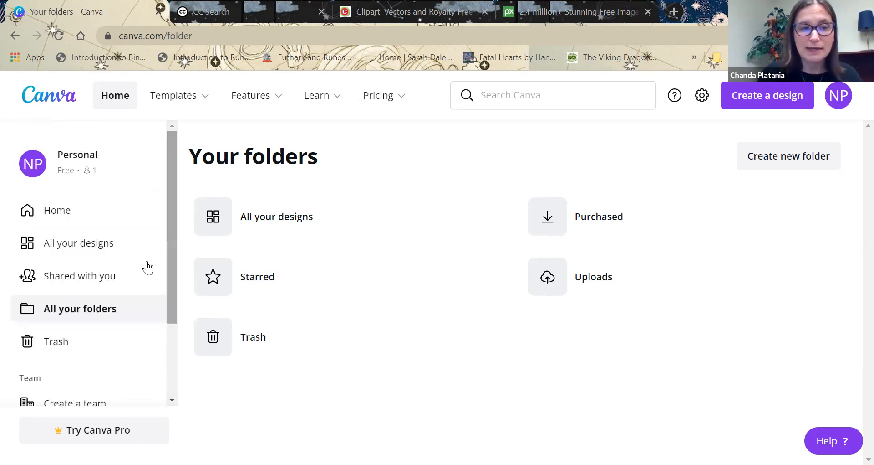
click(71, 247)
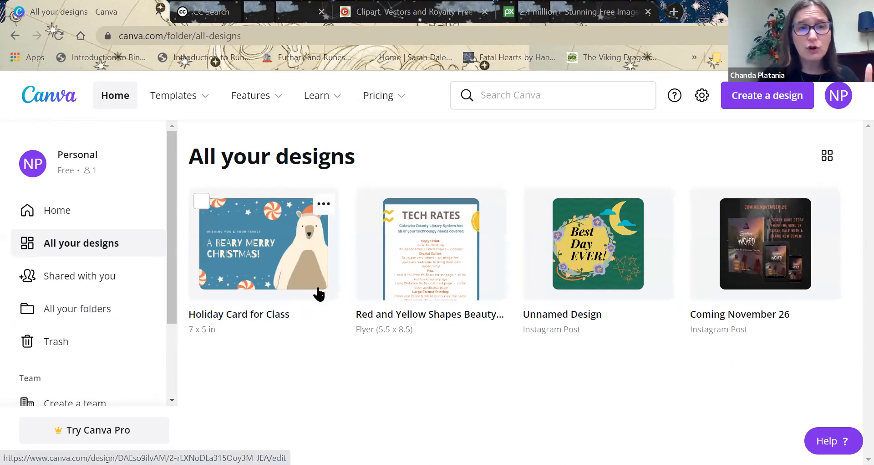
Open the Cards templates from the Personal category and display the gallery of landscape card templates.
mouse_move(199, 102)
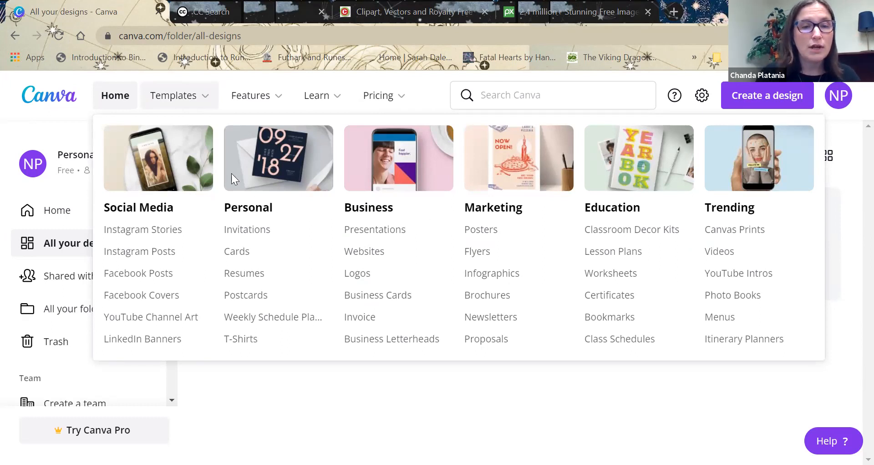
click(239, 257)
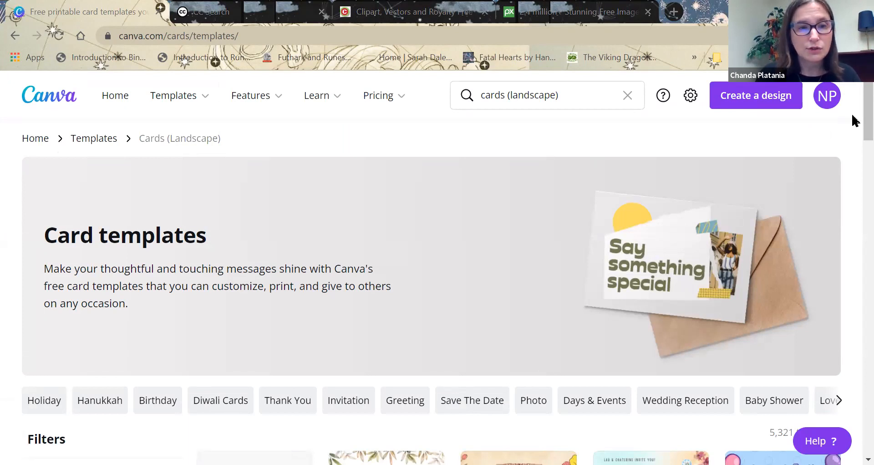
scroll(853, 150, down, 8)
scroll(854, 150, up, 4)
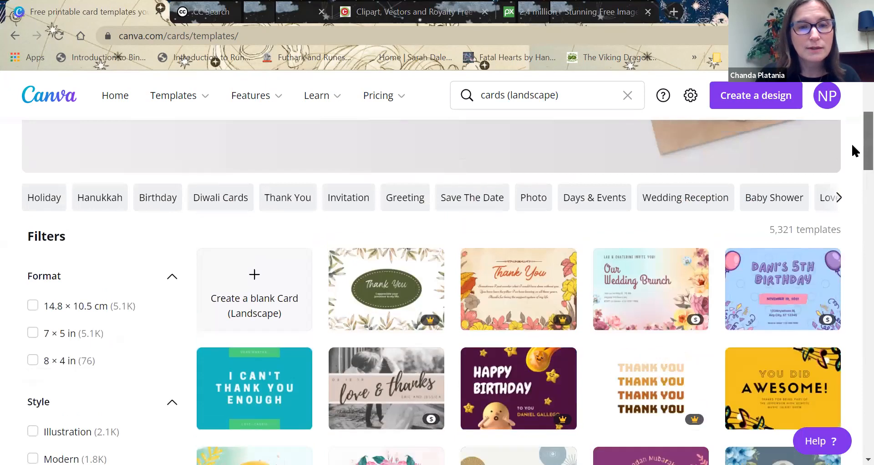
scroll(852, 153, down, 2)
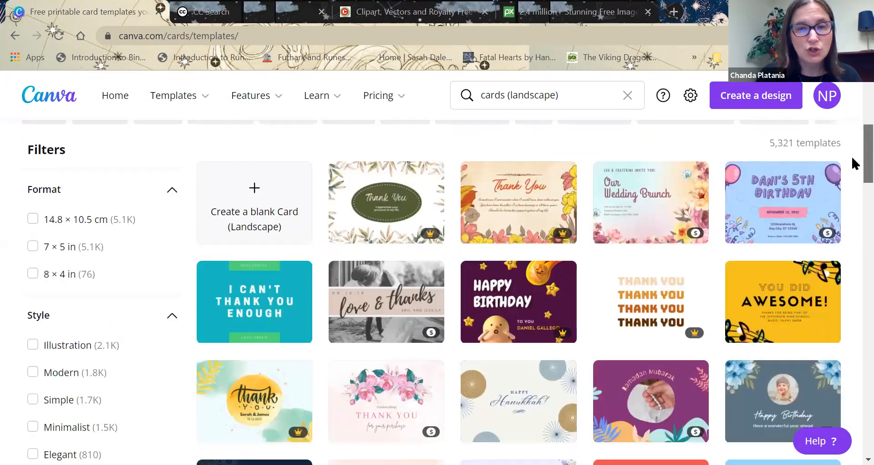
scroll(851, 157, down, 1)
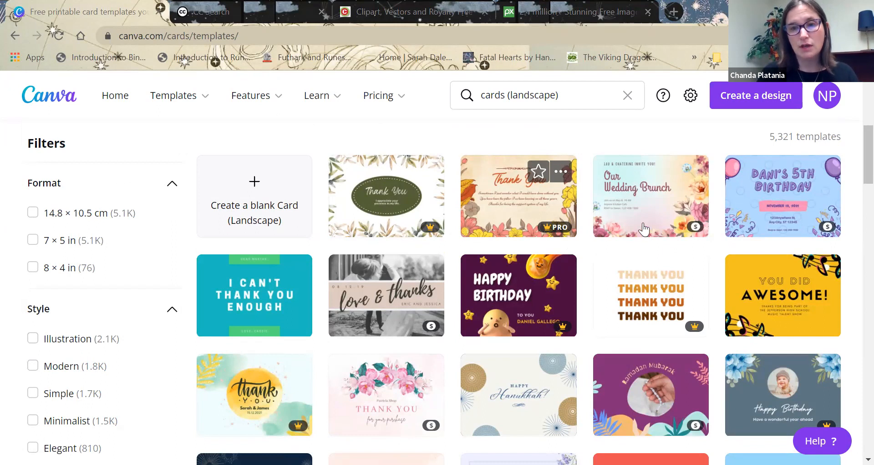
Examine the landscape card templates, their Pro and paid markings, and the Style, Theme and Price filters.
mouse_move(690, 231)
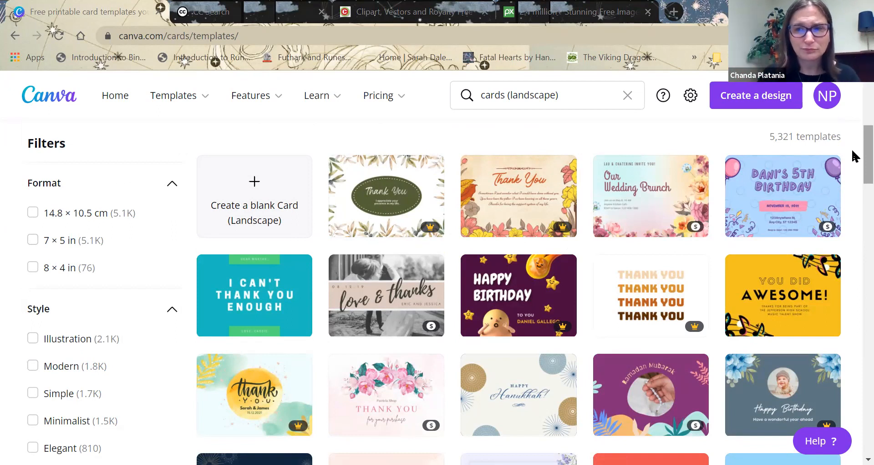
scroll(855, 196, down, 6)
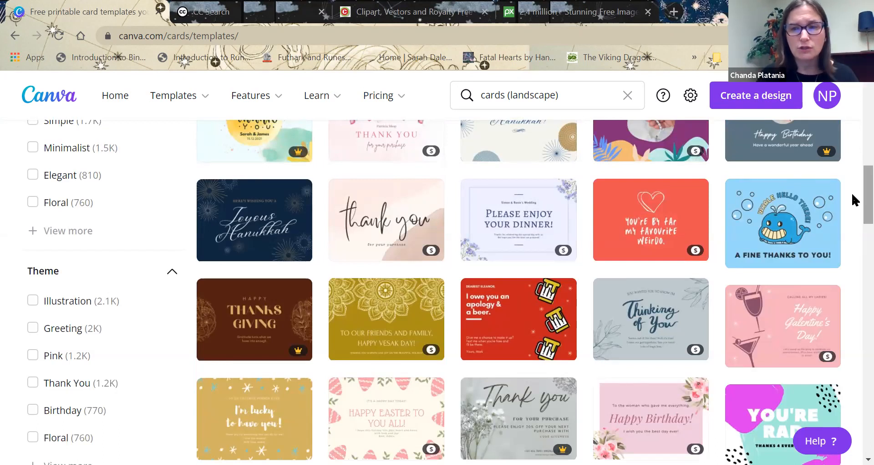
scroll(852, 202, down, 3)
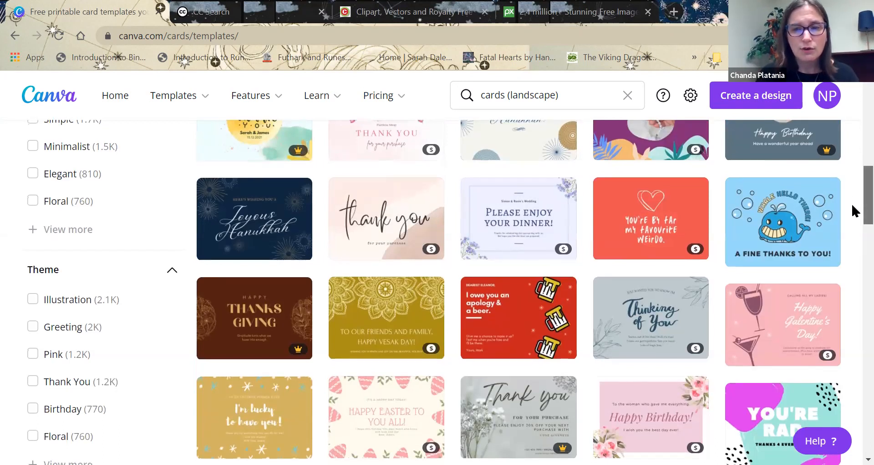
scroll(852, 200, up, 13)
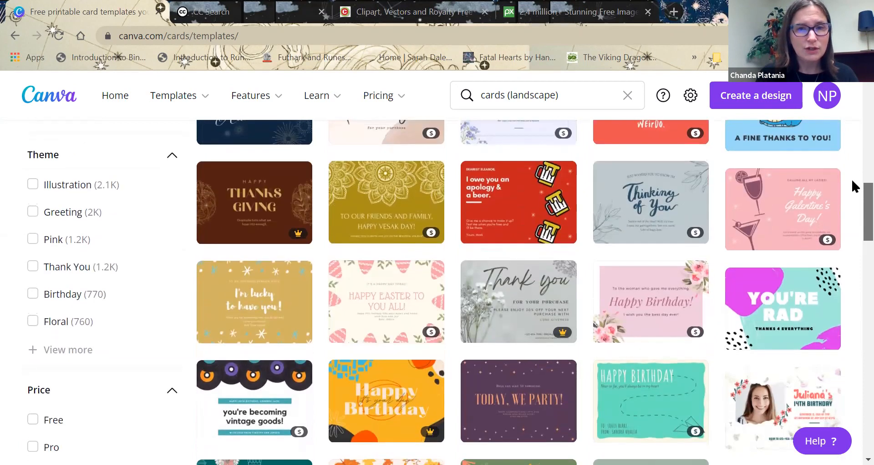
scroll(851, 137, down, 1)
scroll(851, 144, down, 3)
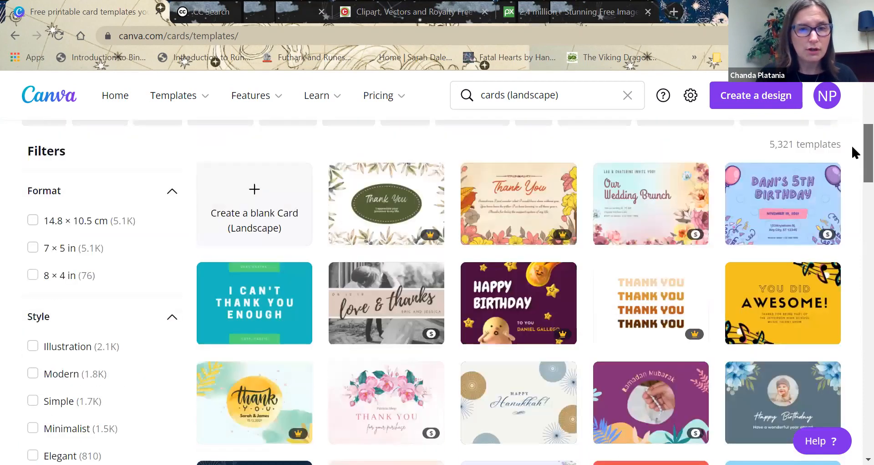
Replace the template search text with "christmas" and open the suggested Christmas Cards templates.
click(533, 96)
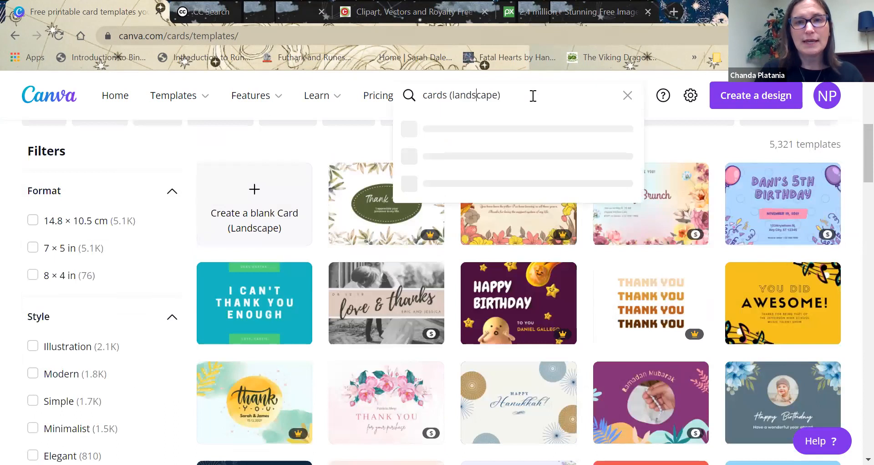
key(BackSpace)
key(BackSpace)
key(BackSpace)
key(BackSpace)
key(BackSpace)
key(BackSpace)
key(BackSpace)
key(BackSpace)
key(BackSpace)
key(BackSpace)
key(BackSpace)
key(BackSpace)
key(BackSpace)
key(BackSpace)
key(BackSpace)
key(BackSpace)
key(BackSpace)
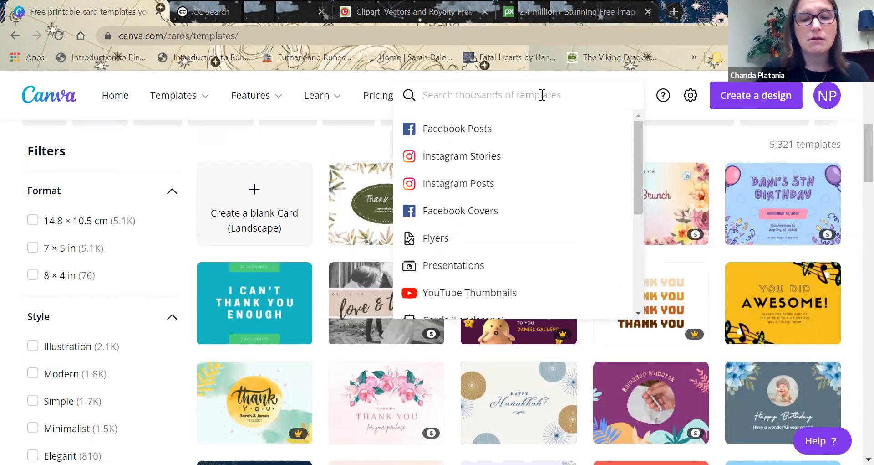
text(h)
key(BackSpace)
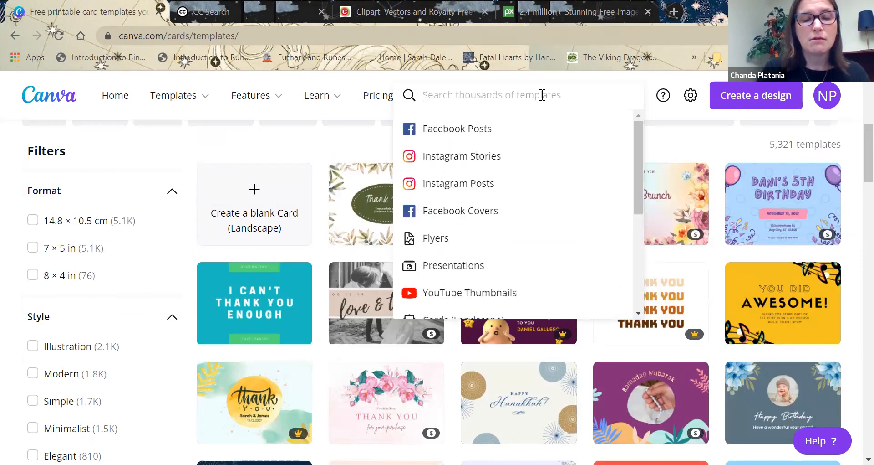
text(chis)
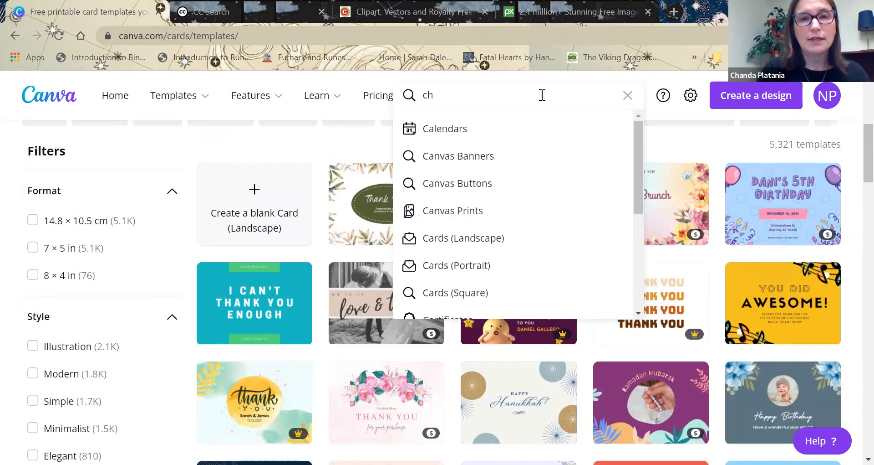
key(BackSpace)
key(BackSpace)
text(ristmas)
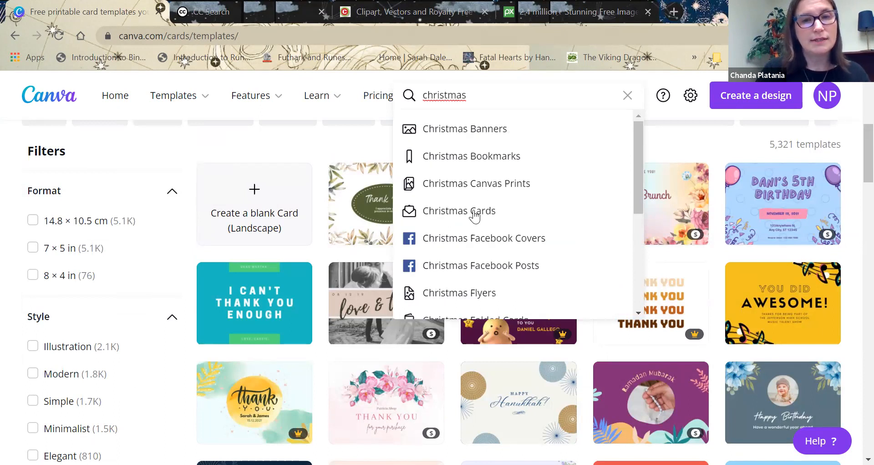
click(474, 211)
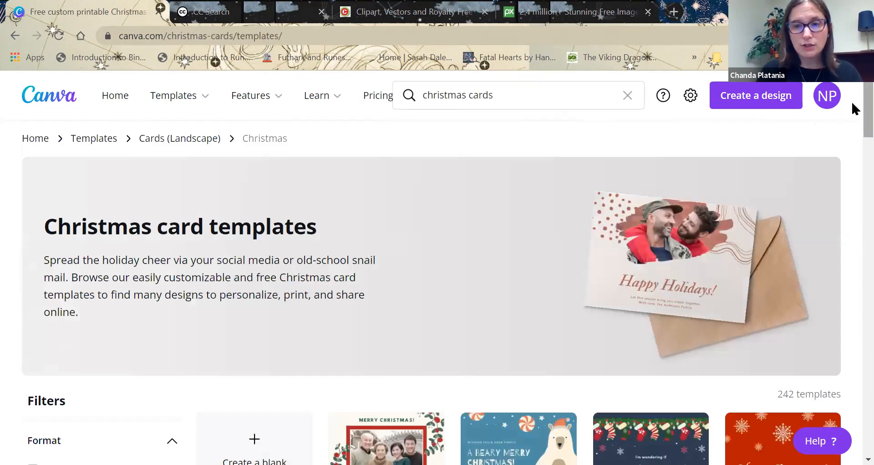
Look through the gallery of Christmas card templates.
scroll(851, 128, down, 3)
scroll(852, 129, down, 3)
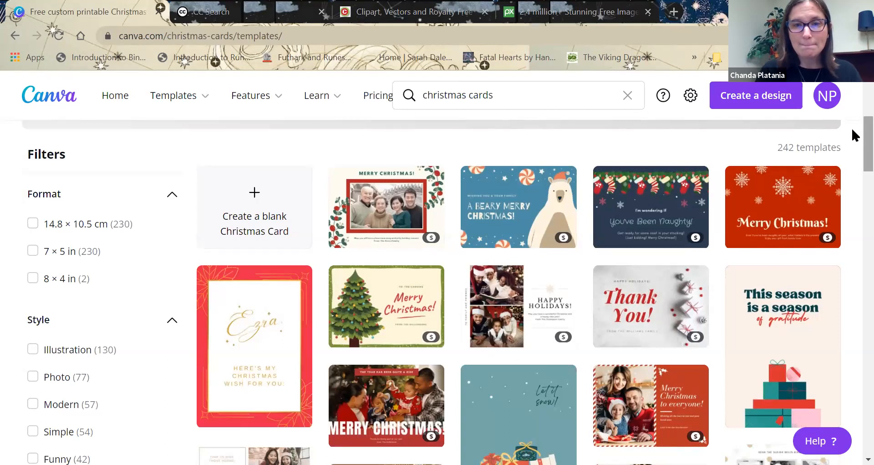
scroll(853, 139, down, 2)
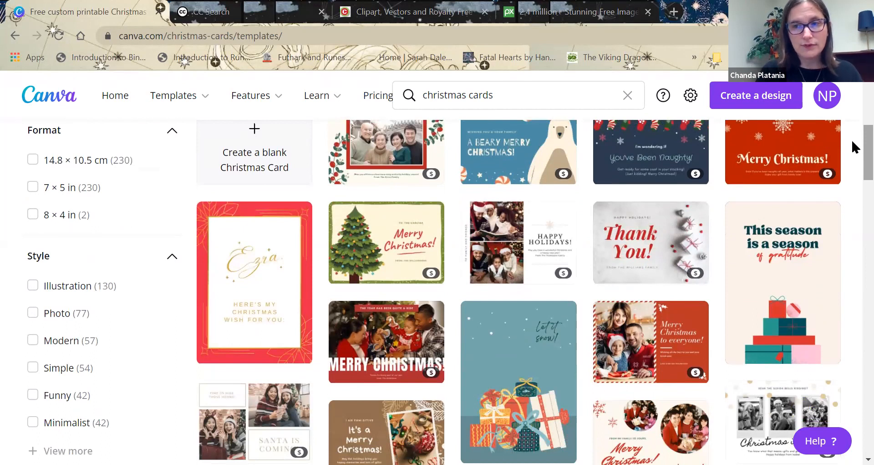
Find the Red Simple Christmas Photo Card among the Christmas card templates and open it for customizing.
scroll(852, 147, down, 1)
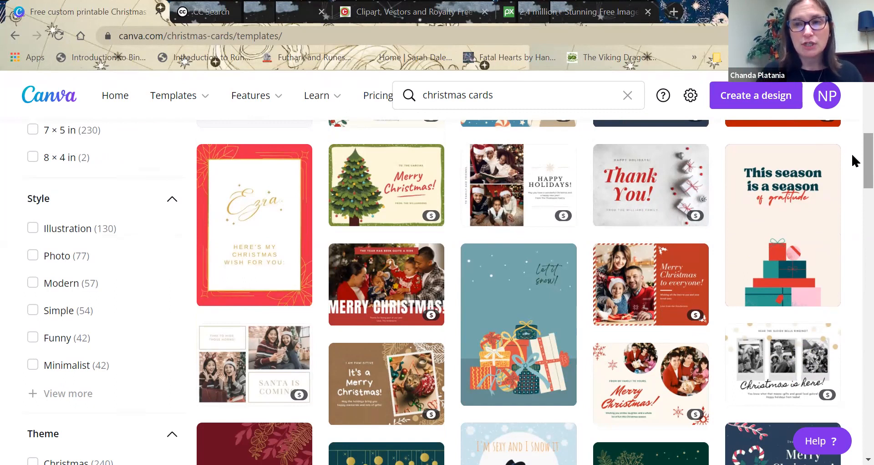
scroll(851, 157, down, 1)
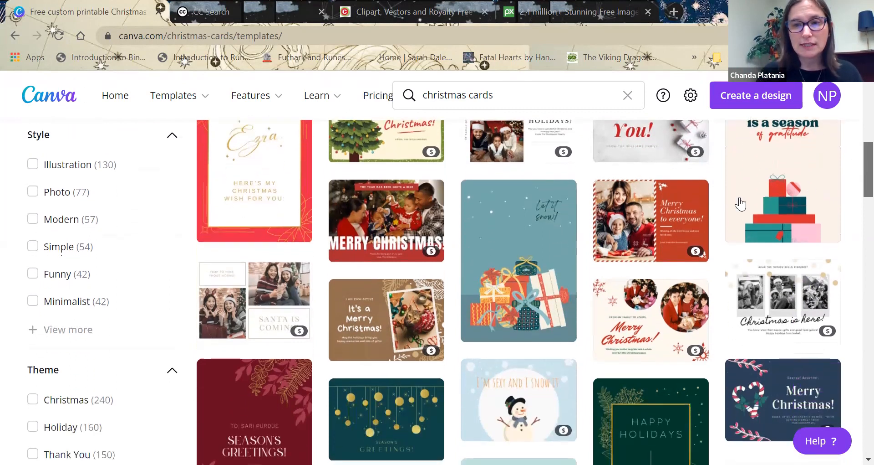
click(665, 223)
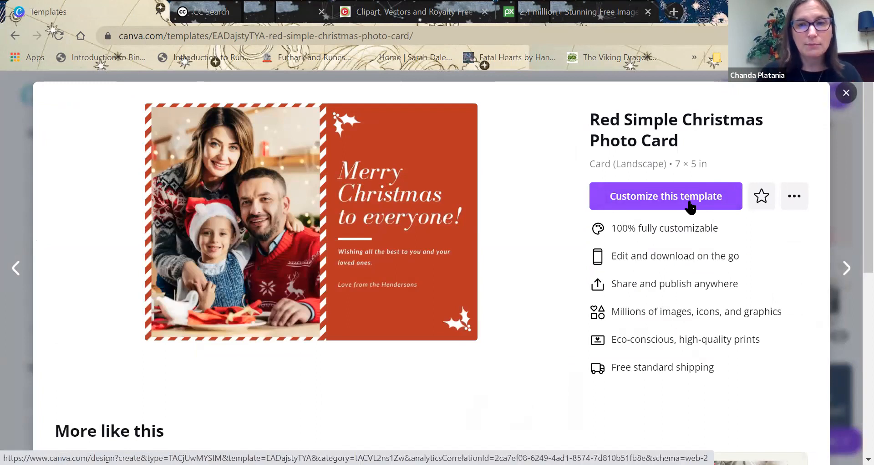
click(686, 205)
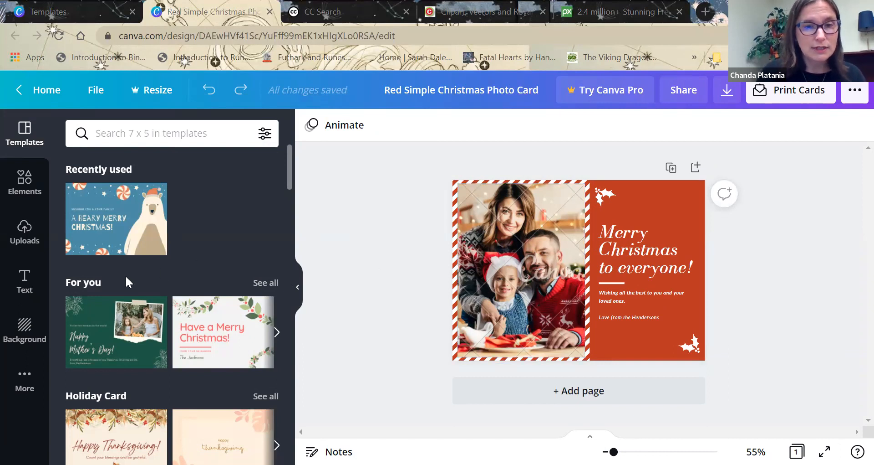
Upload the picture family-5841332_640 from the Downloads folder to the media uploads.
click(20, 238)
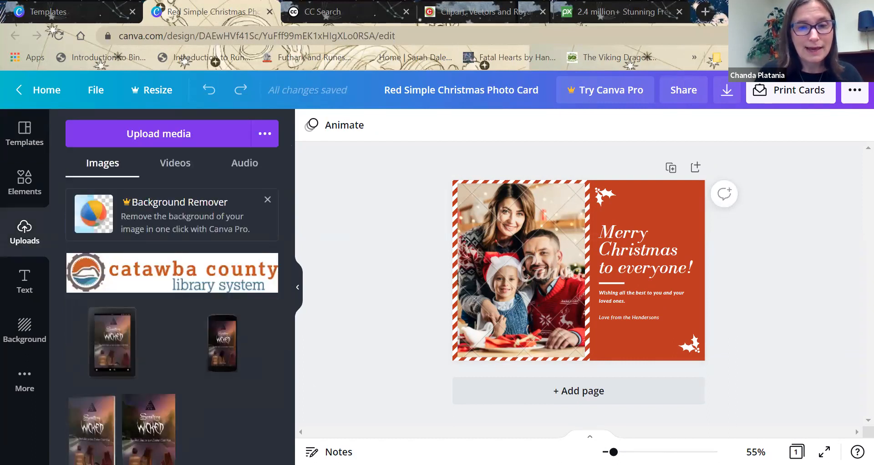
click(179, 143)
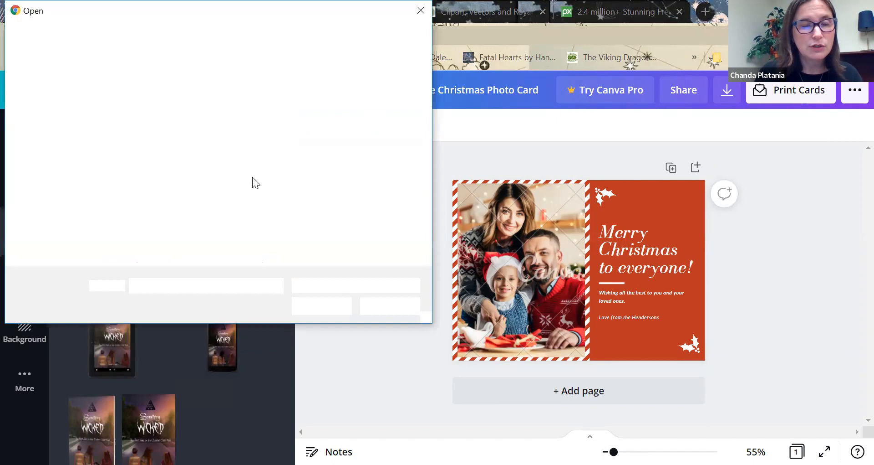
click(67, 120)
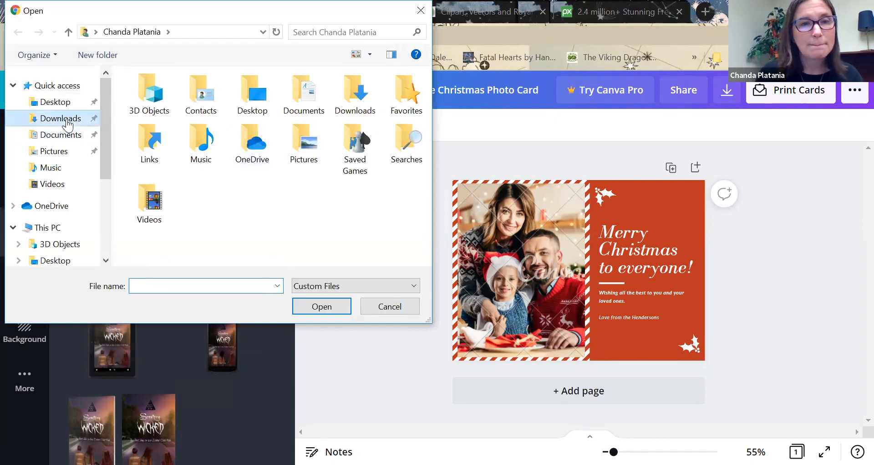
click(217, 119)
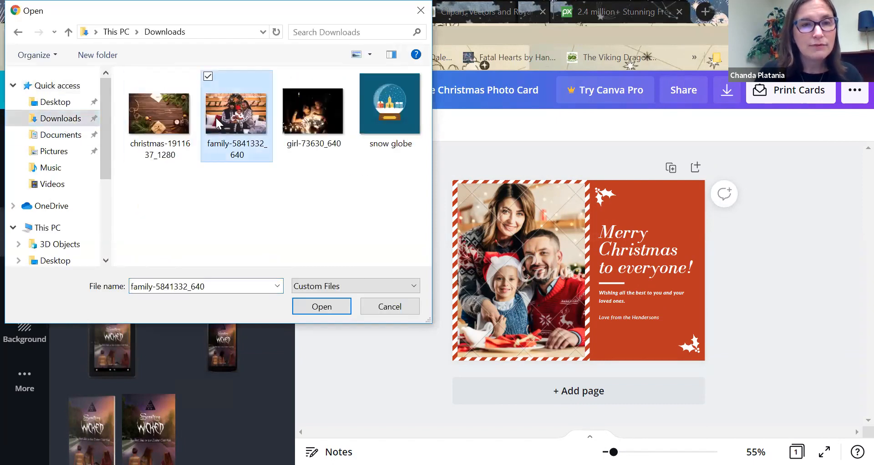
click(317, 304)
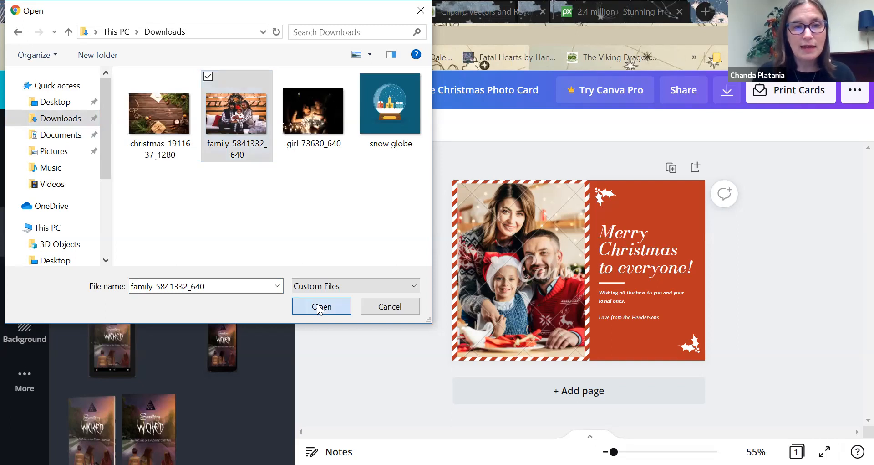
Delete the card's sample family photo and place the uploaded family photo over the striped area, enlarged.
click(530, 277)
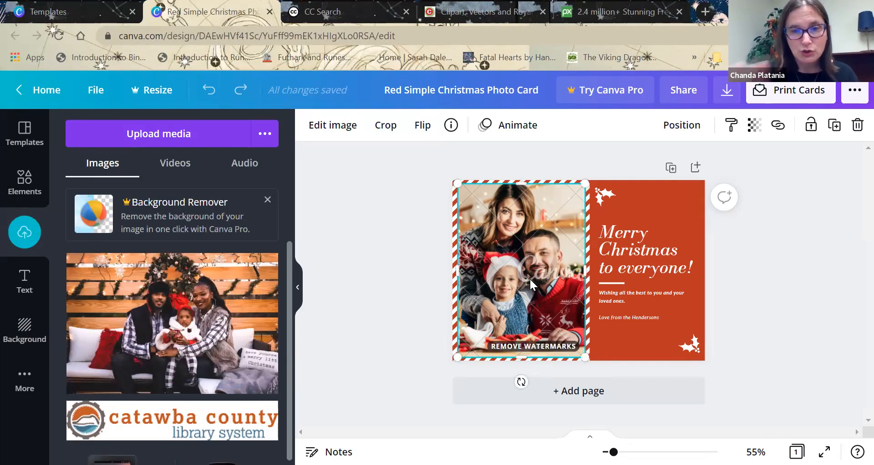
key(Delete)
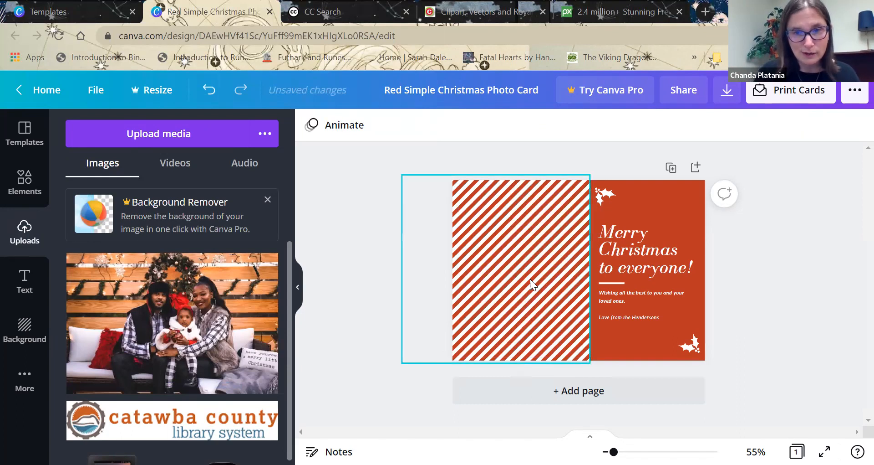
drag(244, 295, 586, 265)
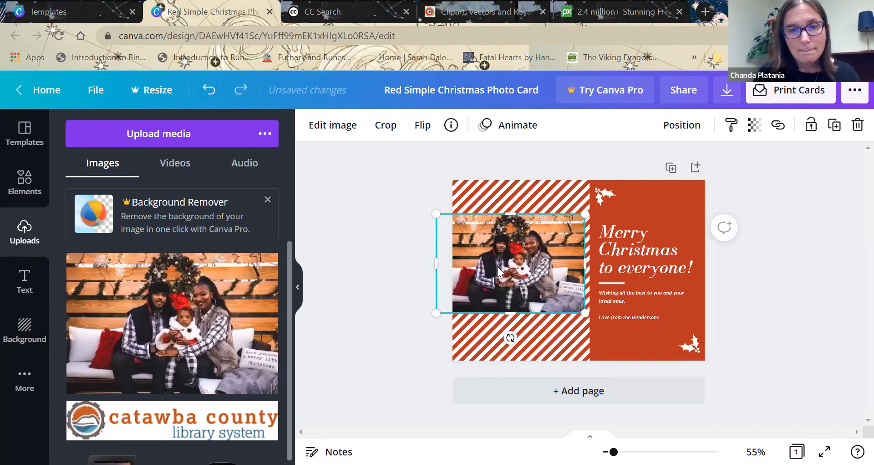
drag(433, 214, 359, 159)
drag(512, 235, 555, 269)
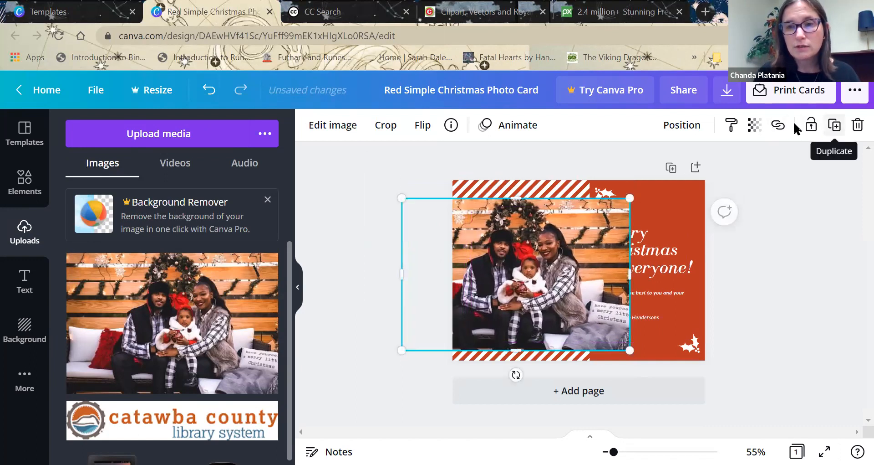
Send the family photo backward behind the greeting text and the stripes, and undo the last layer change.
click(691, 135)
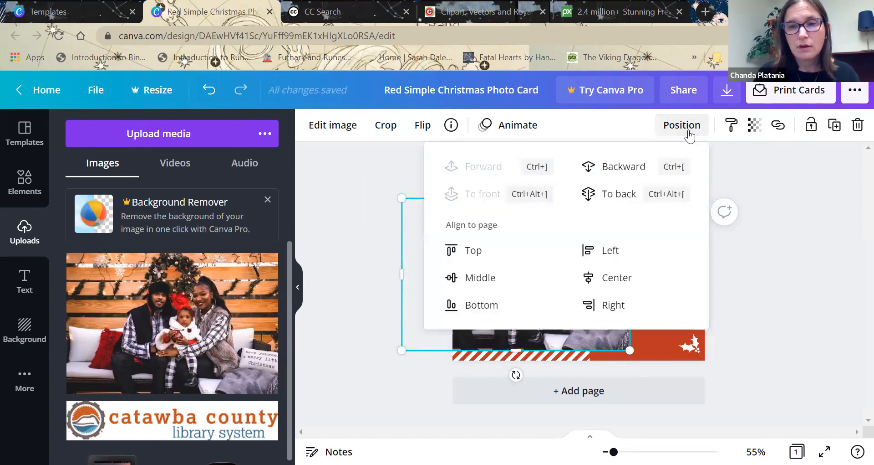
click(613, 169)
click(614, 171)
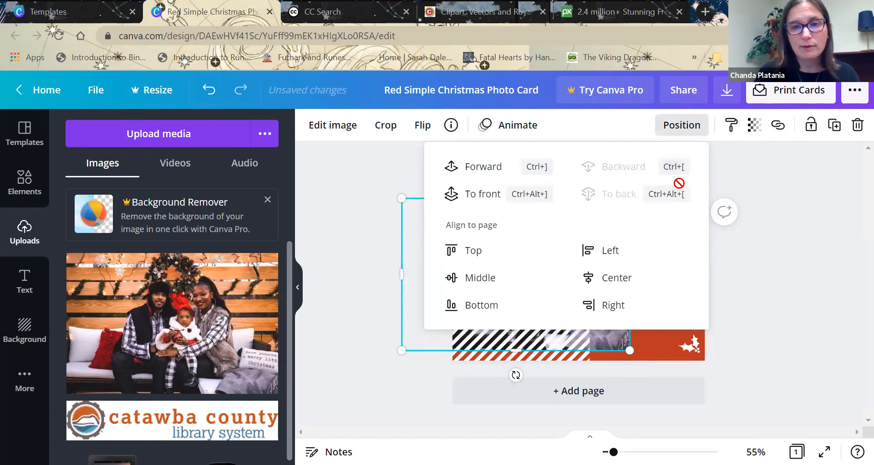
click(786, 195)
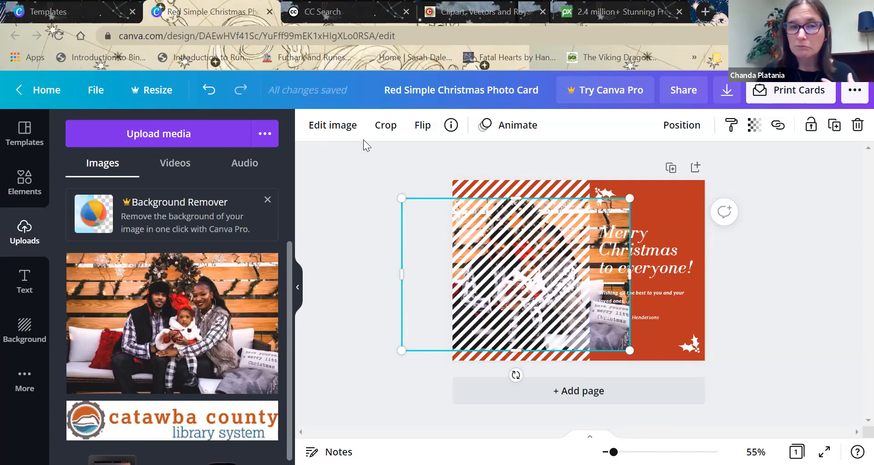
click(208, 91)
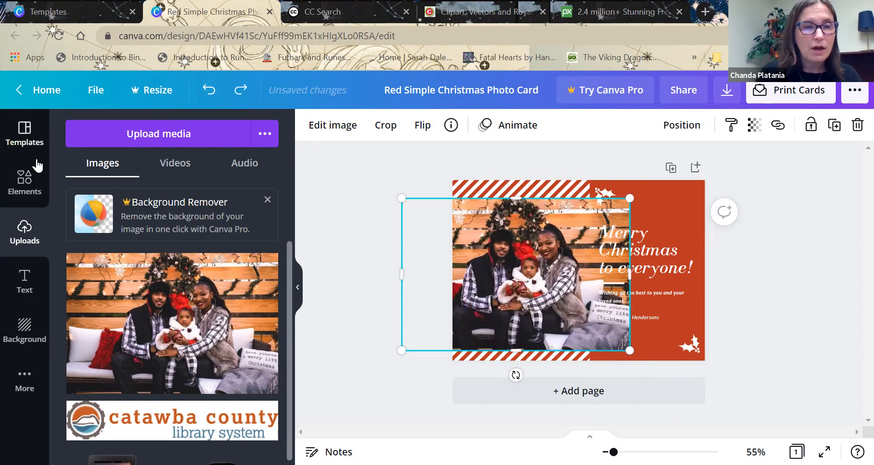
Search the design elements for "frames".
click(25, 181)
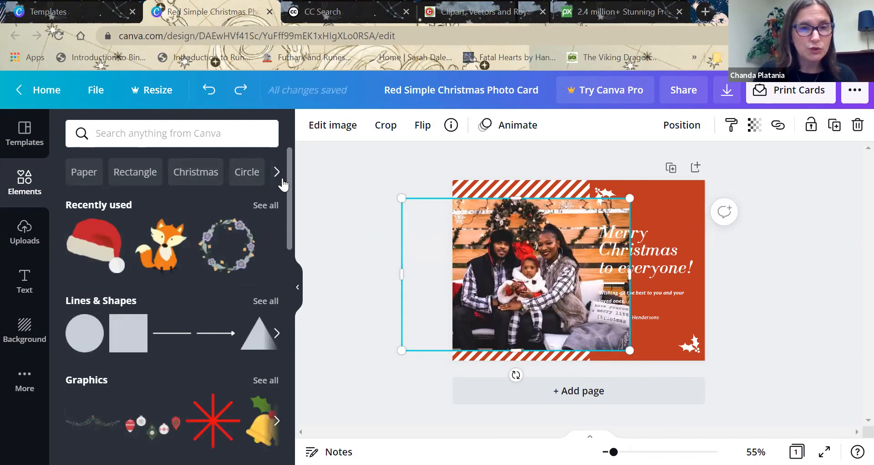
drag(287, 180, 281, 240)
click(212, 130)
text(frames)
key(Return)
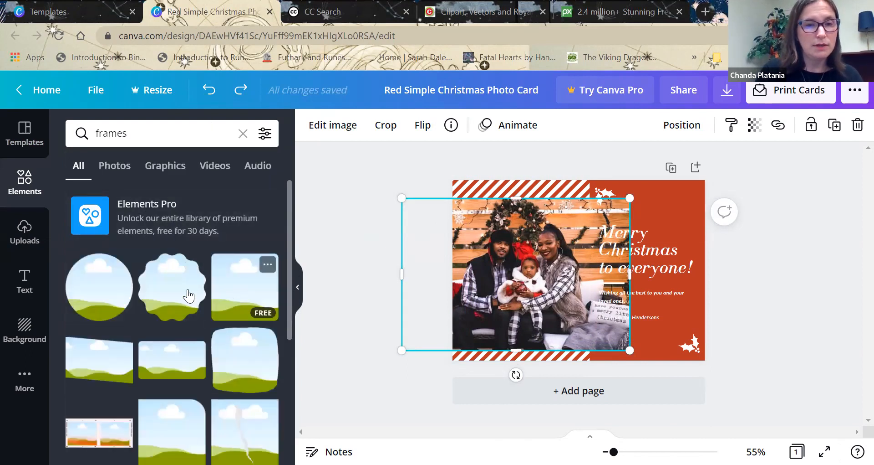
Add the circular frame over the striped area and fill it with the family photo.
click(117, 292)
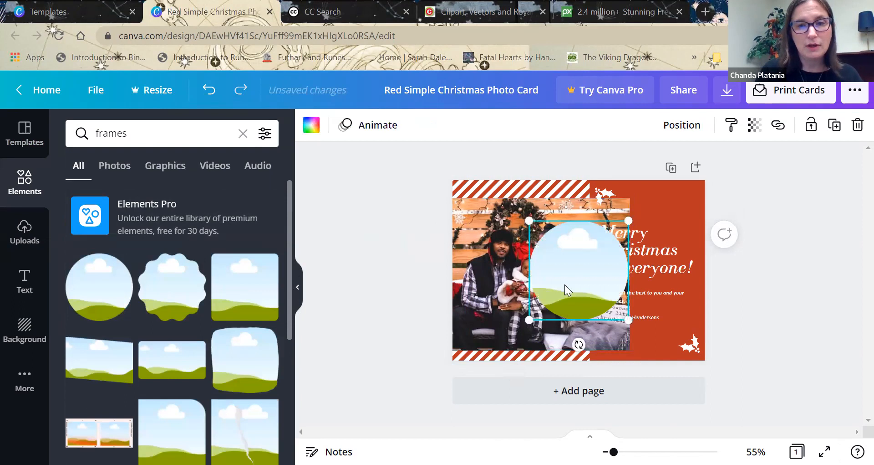
drag(574, 275, 518, 270)
drag(498, 314, 504, 280)
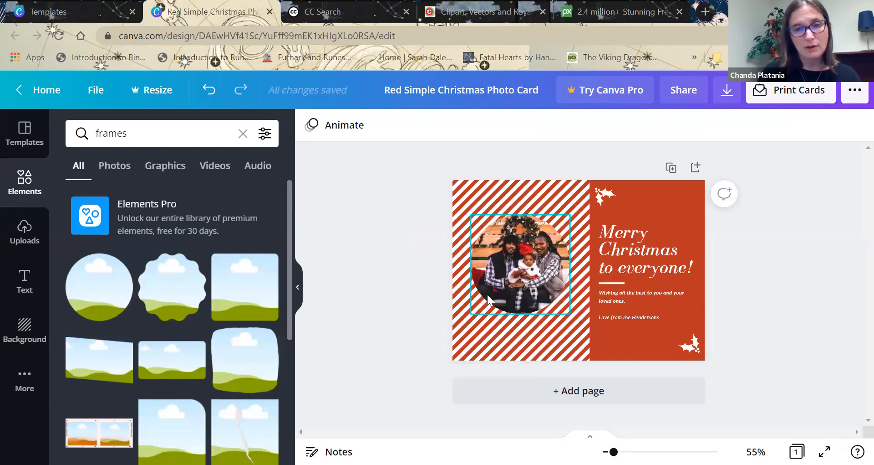
Enlarge the circular framed photo and reposition it to span the width of the striped area.
click(487, 294)
drag(453, 341, 437, 366)
drag(527, 293, 536, 288)
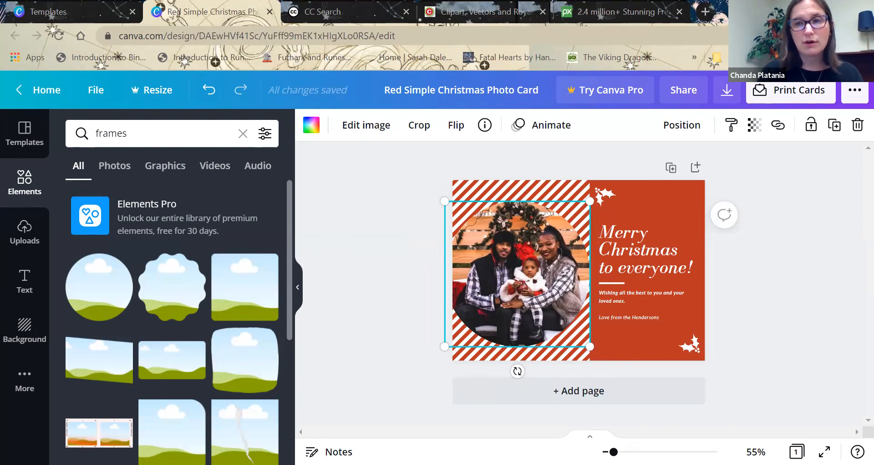
Open the Holiday Card for Class design from the Canva home page and close the red photo card's browser tab.
click(79, 8)
click(845, 91)
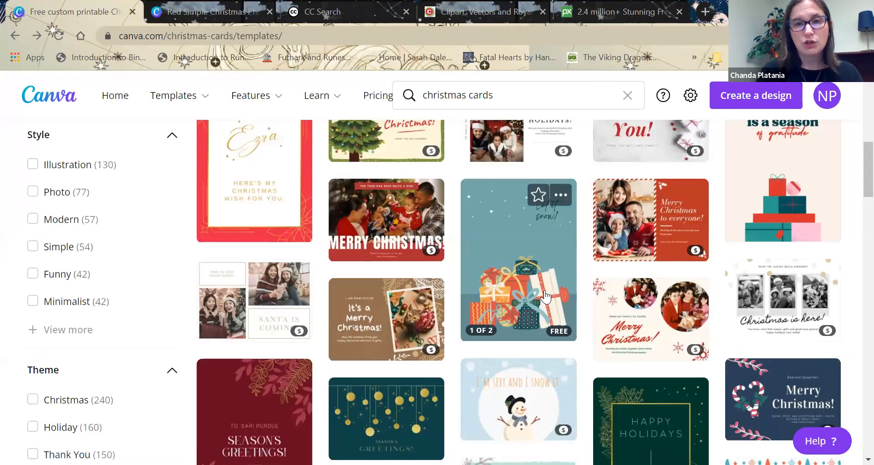
scroll(856, 182, up, 15)
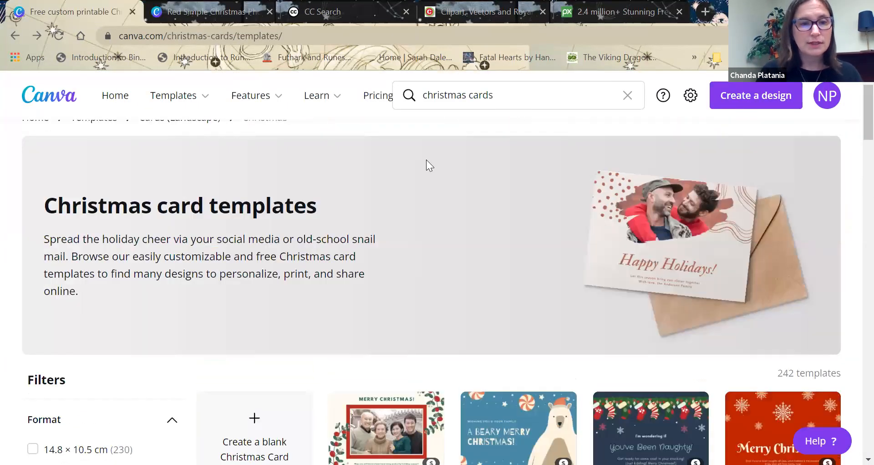
click(109, 101)
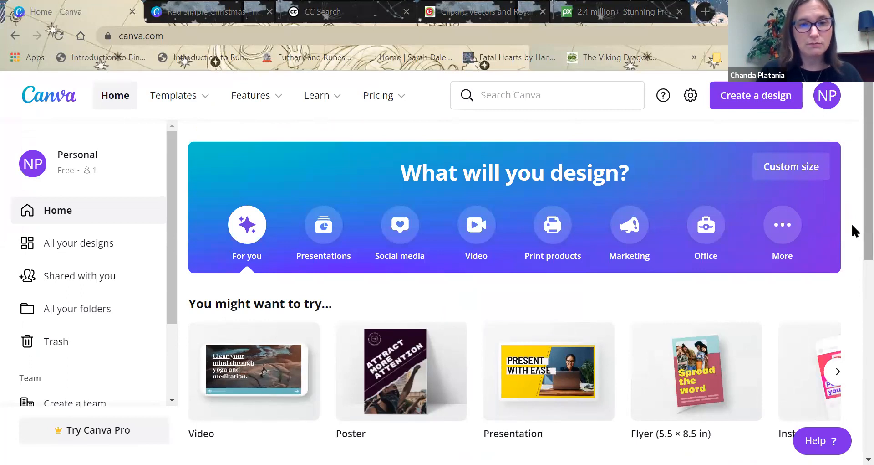
scroll(852, 227, down, 5)
scroll(851, 280, down, 1)
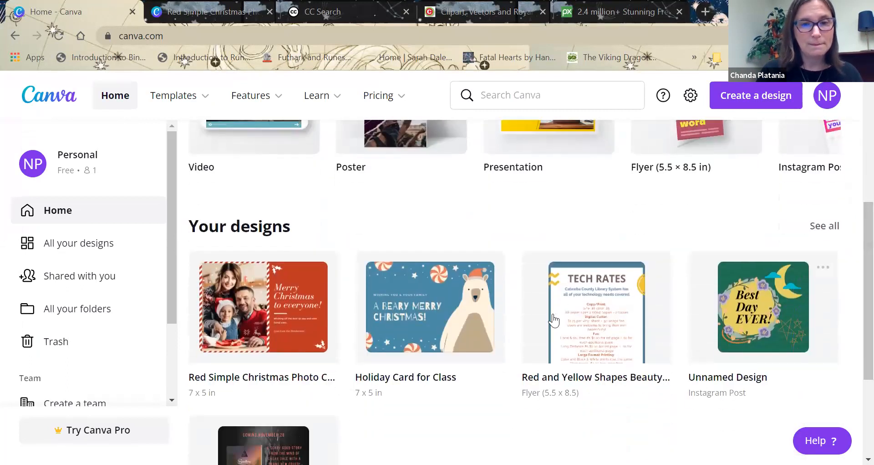
click(475, 327)
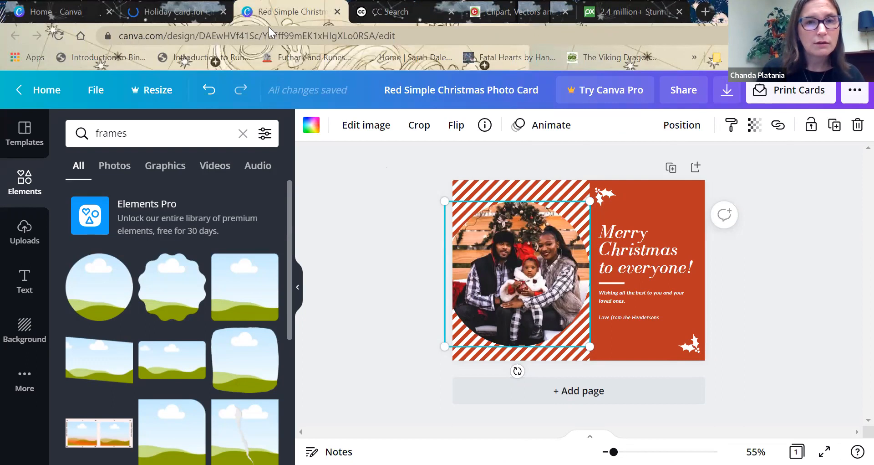
key(super+Down)
key(ctrl+w)
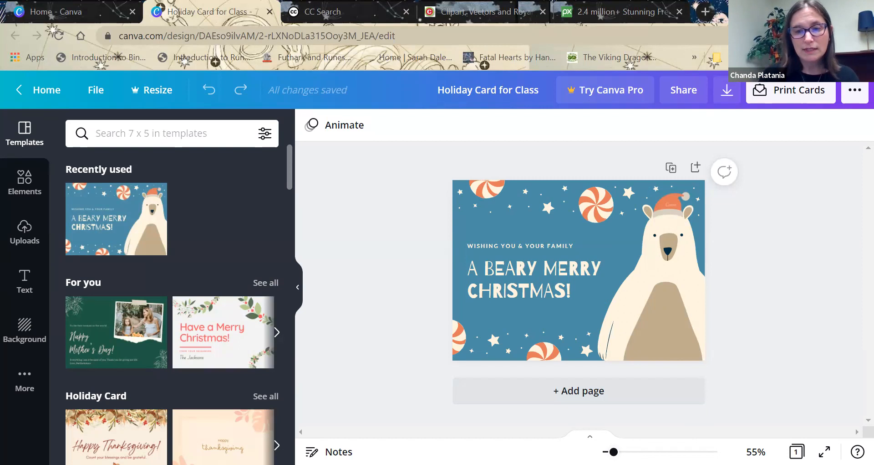
Zoom in on the polar bear card to 87% and 196%, and examine the watermark on the bear's hat.
mouse_move(614, 451)
mouse_down()
mouse_move(635, 452)
mouse_move(621, 451)
mouse_up()
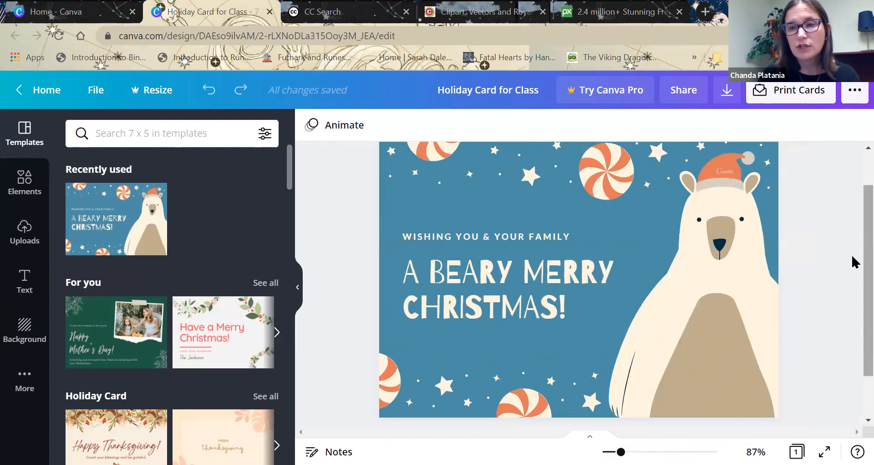
scroll(854, 258, up, 1)
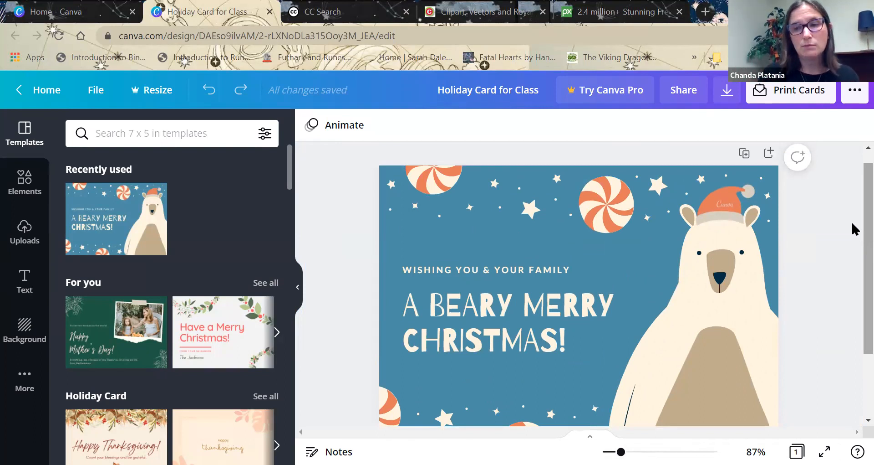
scroll(851, 220, down, 3)
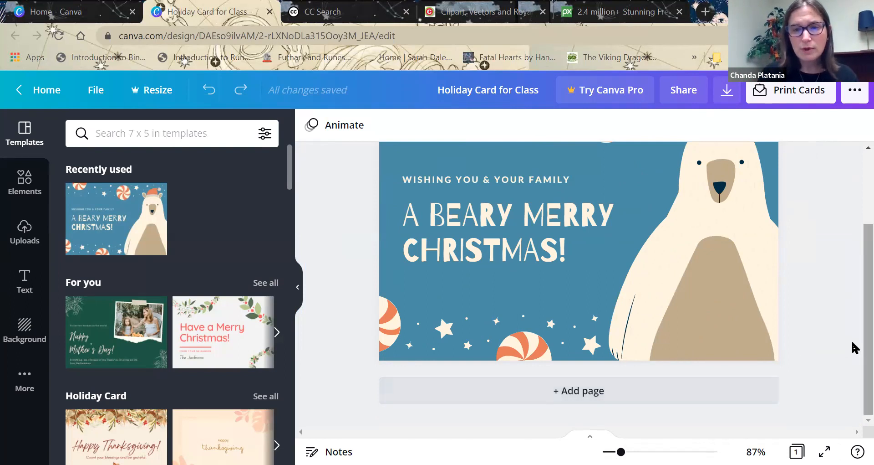
scroll(854, 326, up, 3)
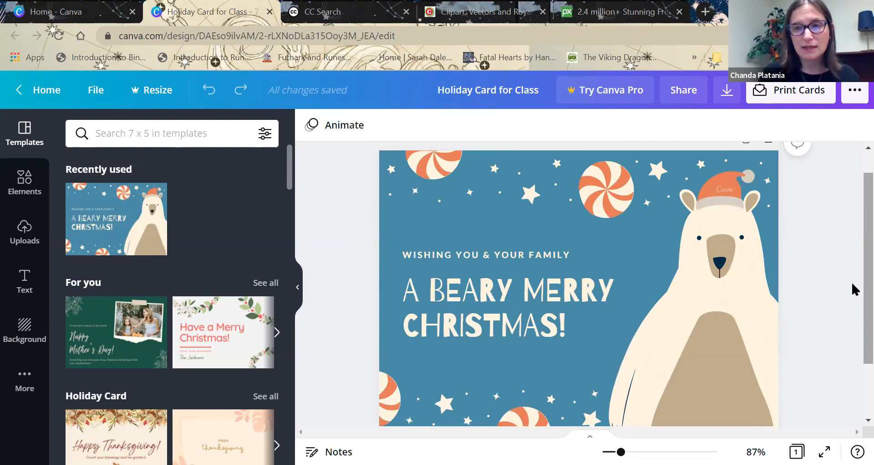
scroll(851, 280, up, 1)
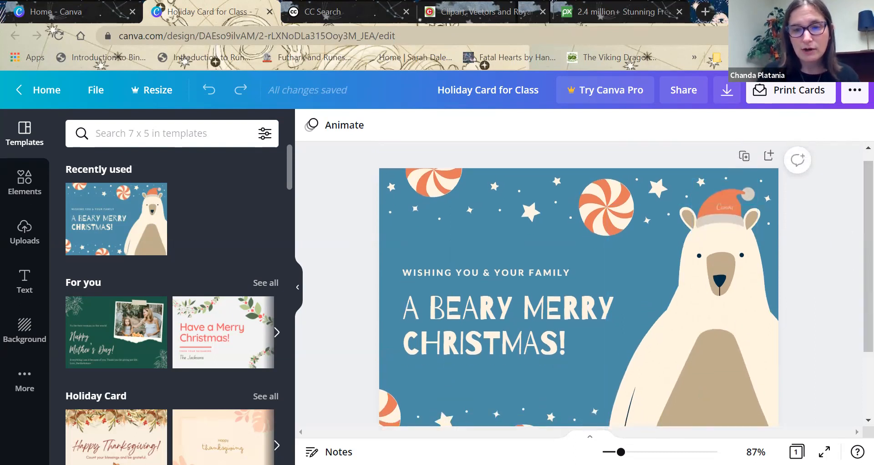
drag(621, 451, 776, 428)
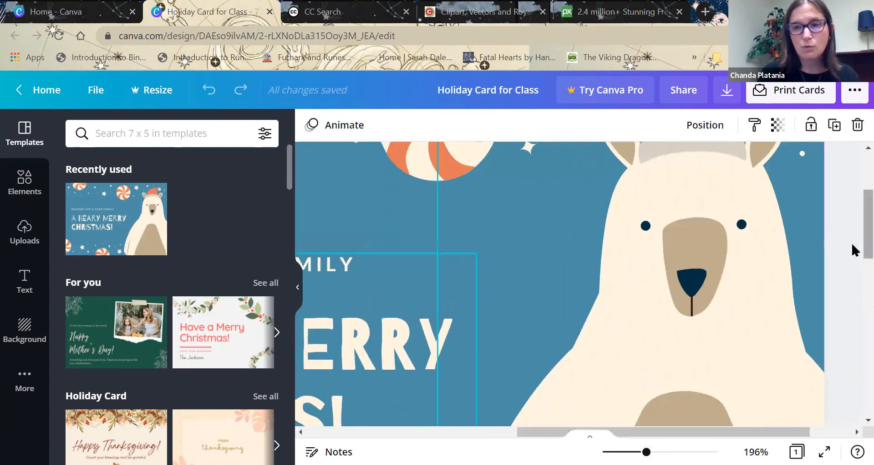
scroll(855, 186, up, 3)
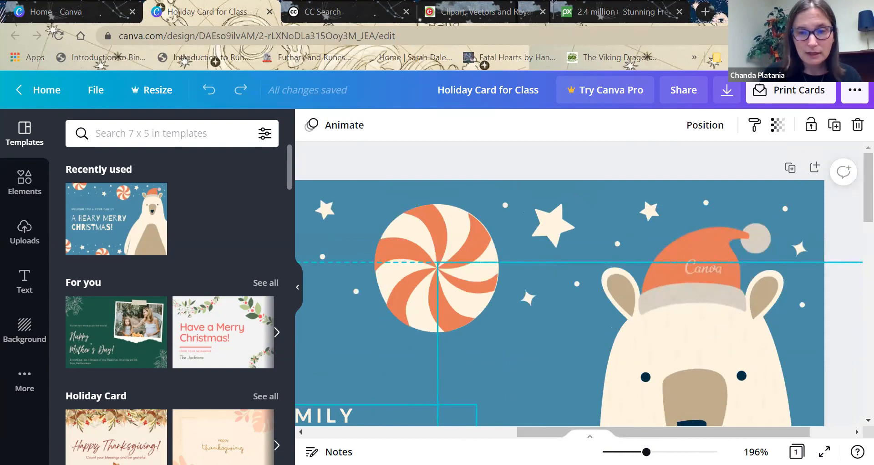
Search the Canva elements for "santa hat" and look through the hat graphics.
drag(646, 452, 619, 451)
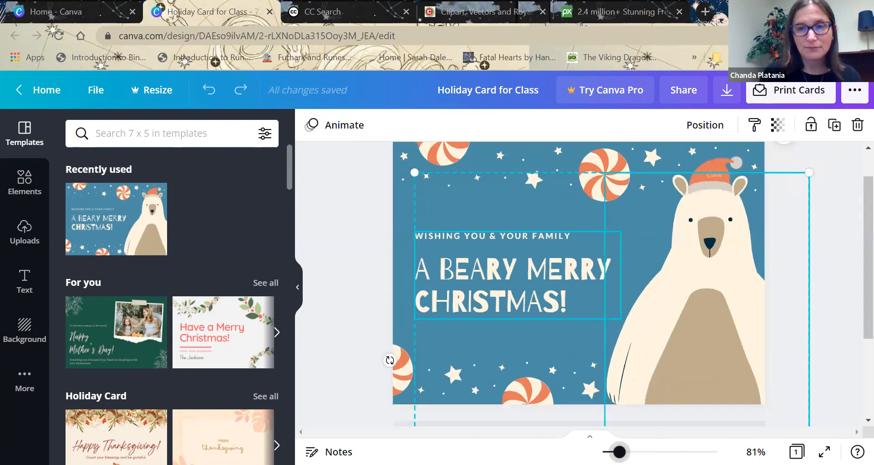
click(838, 248)
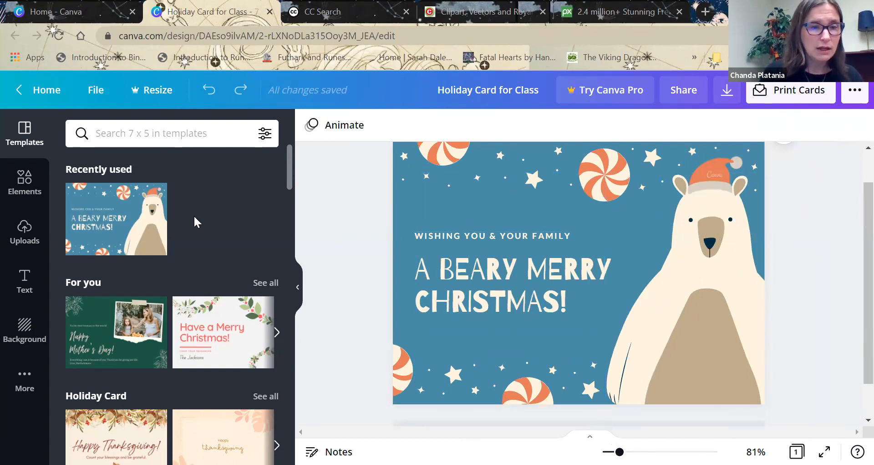
click(27, 193)
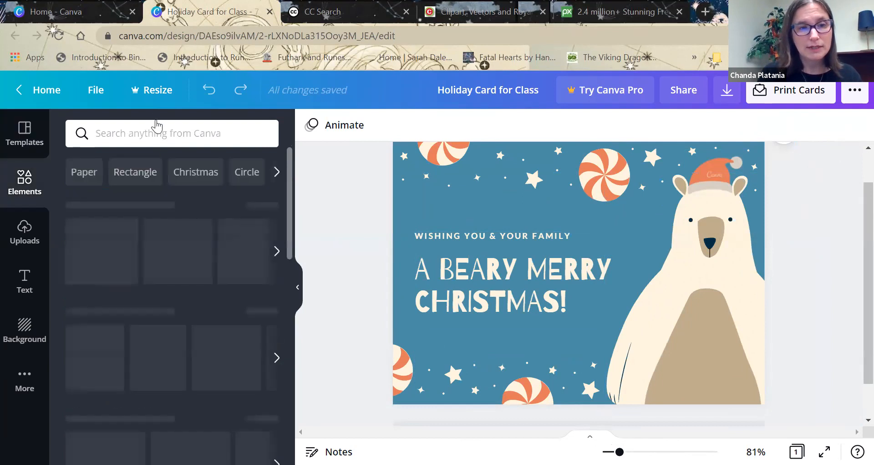
click(161, 135)
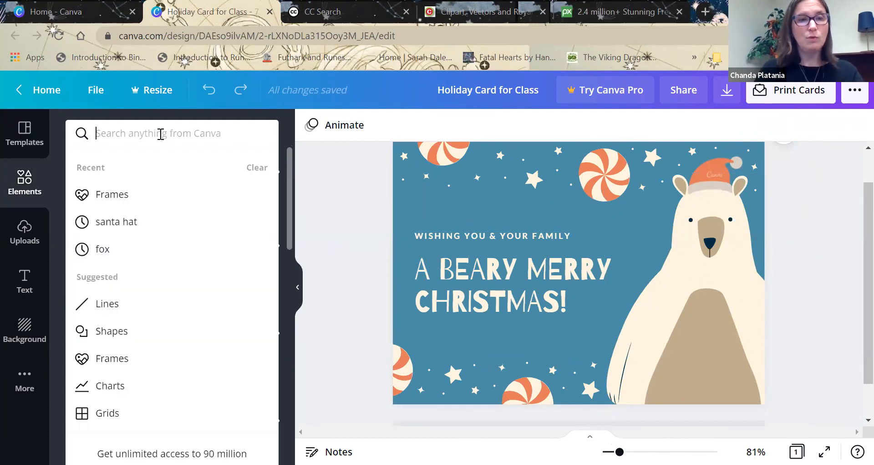
text(santa)
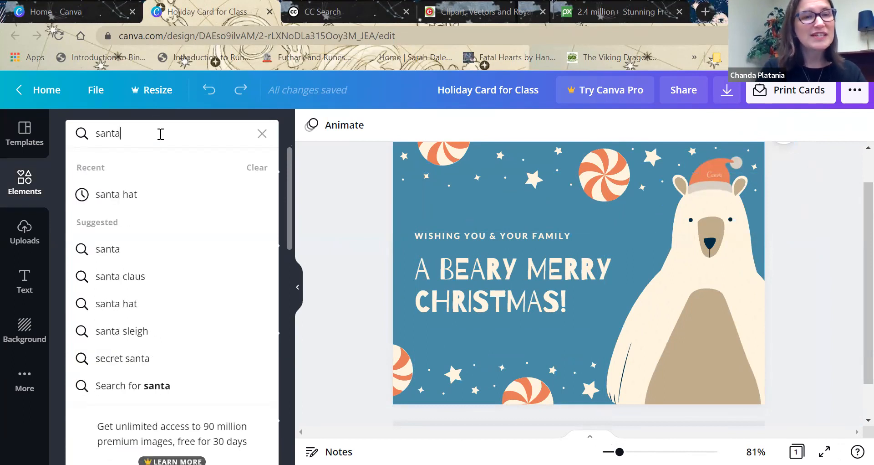
key(Return)
click(161, 134)
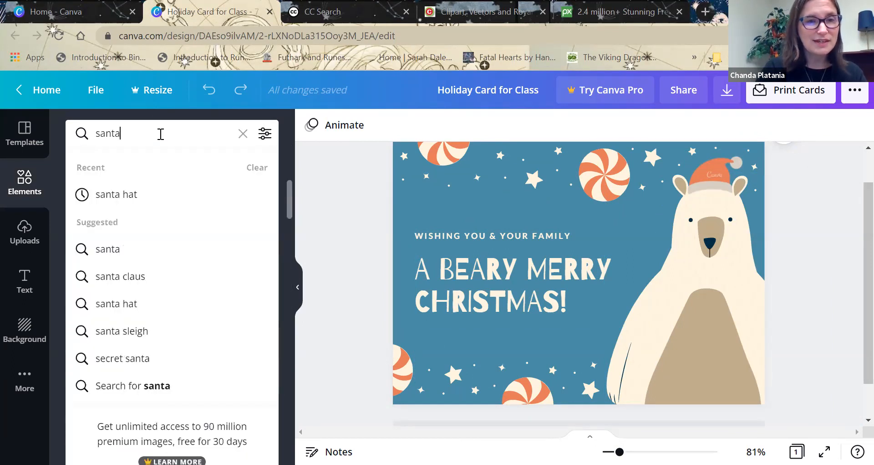
click(117, 195)
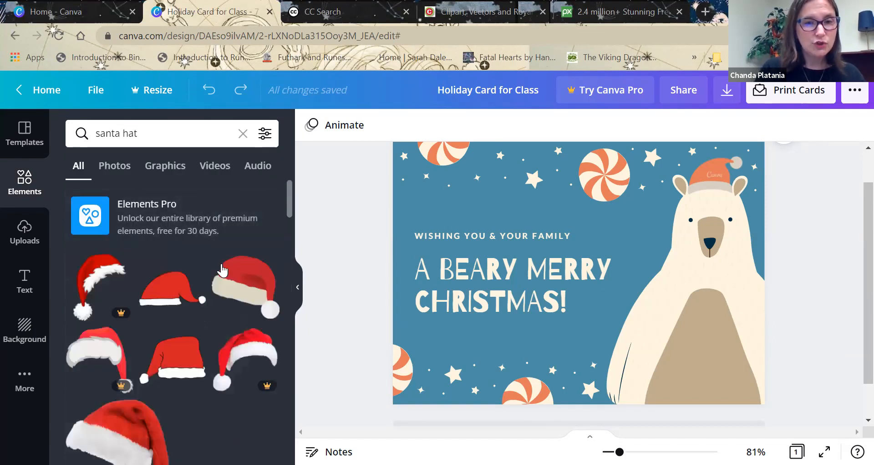
drag(288, 195, 287, 204)
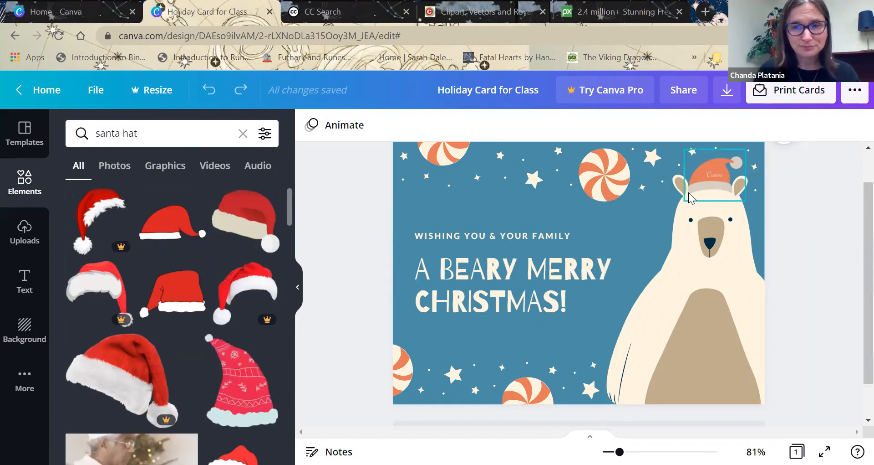
Delete the watermarked orange hat from the polar bear's head.
click(707, 175)
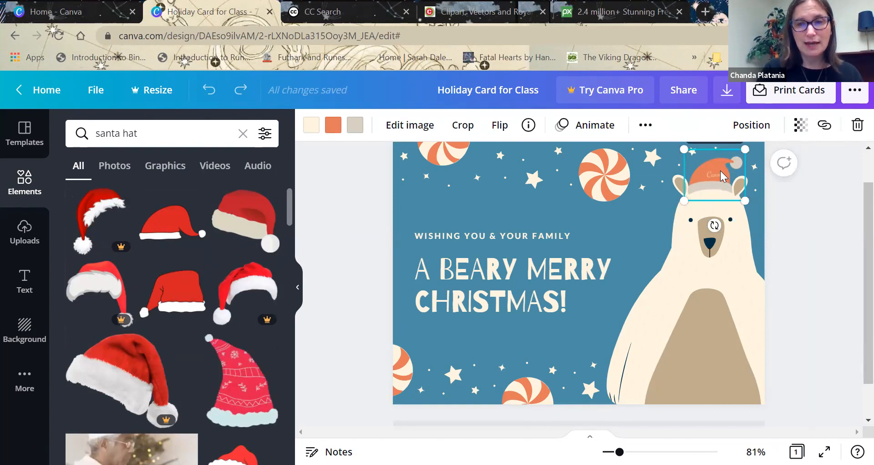
key(Delete)
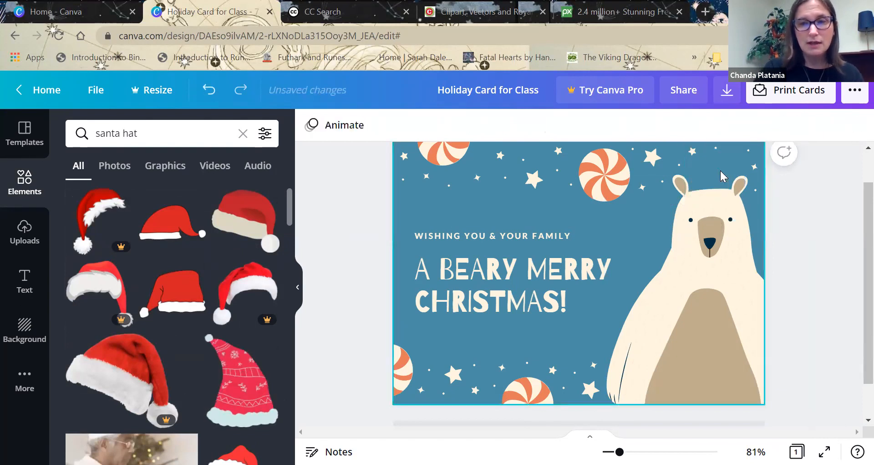
click(258, 220)
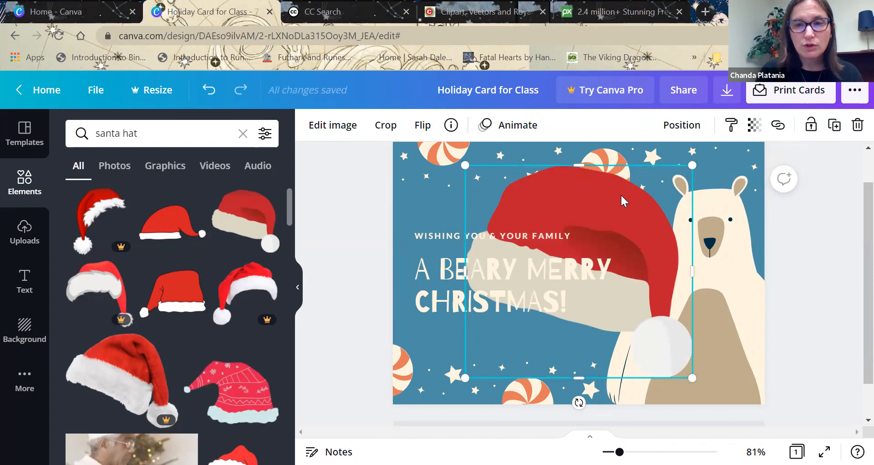
key(Delete)
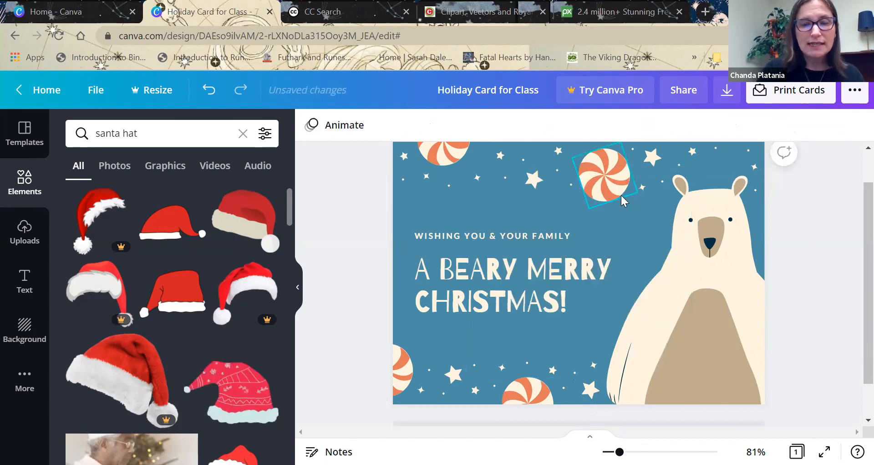
click(237, 236)
key(Delete)
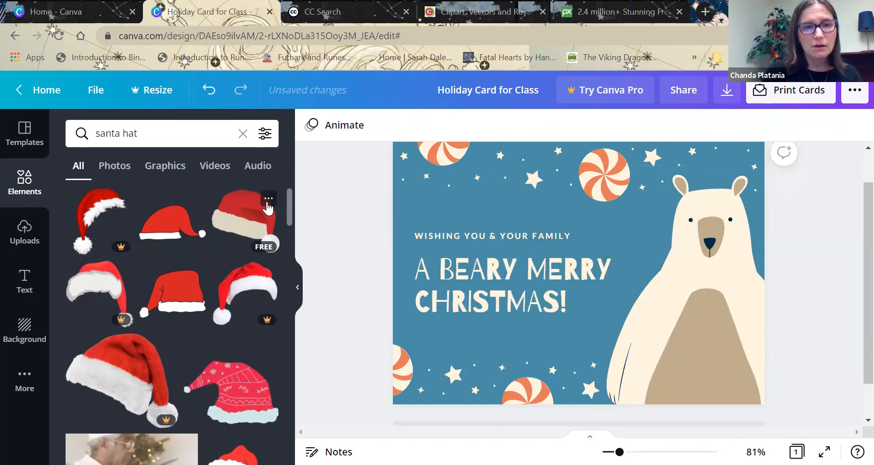
Add the free red Santa hat with the cream brim to the card and shrink it to about half its size.
click(248, 213)
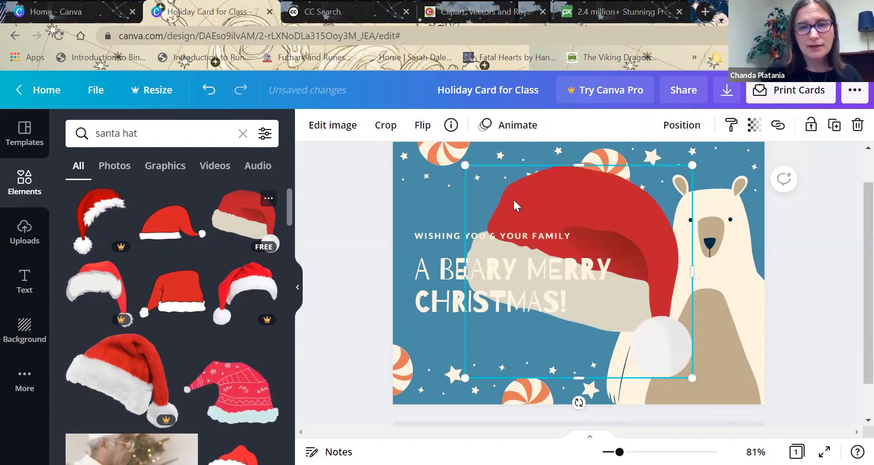
drag(641, 195, 698, 191)
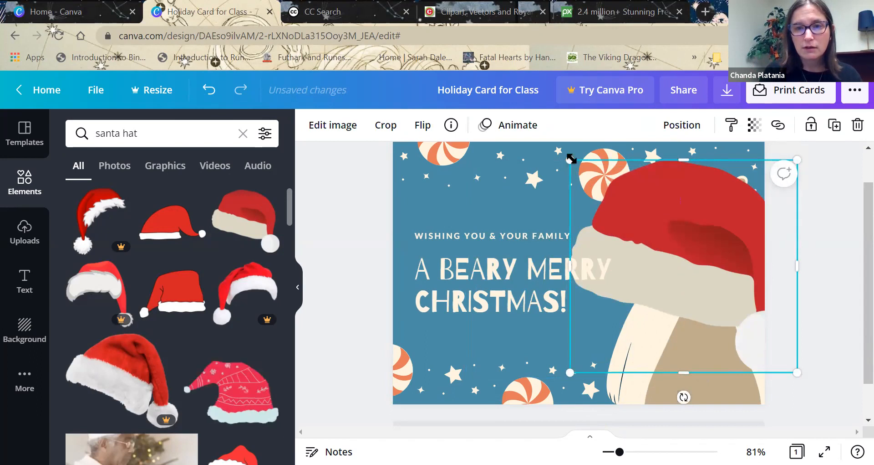
drag(571, 158, 706, 246)
drag(726, 287, 687, 182)
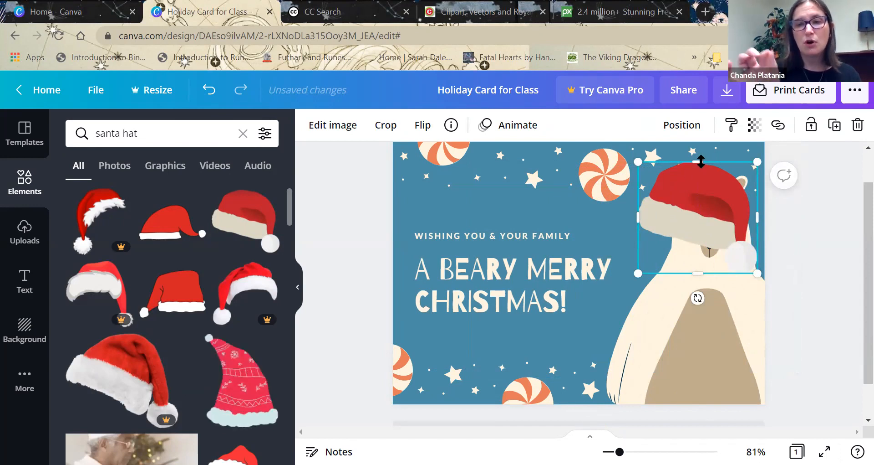
mouse_move(701, 162)
mouse_down()
mouse_move(702, 201)
mouse_move(700, 155)
mouse_up()
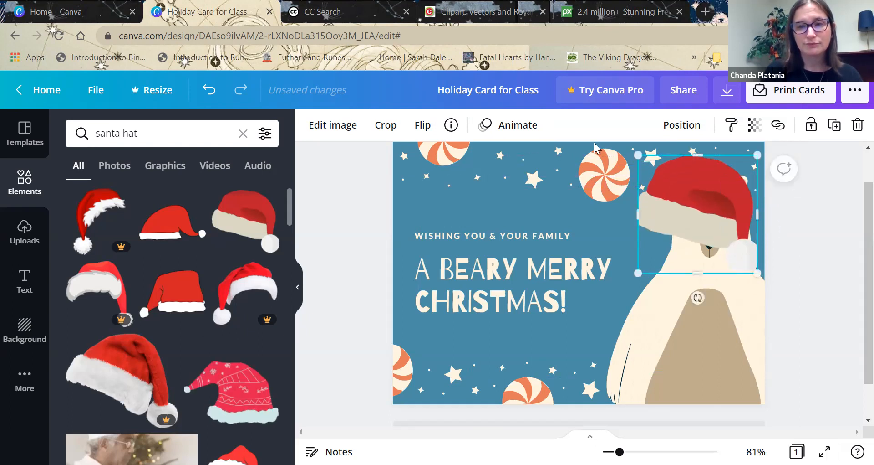
click(202, 94)
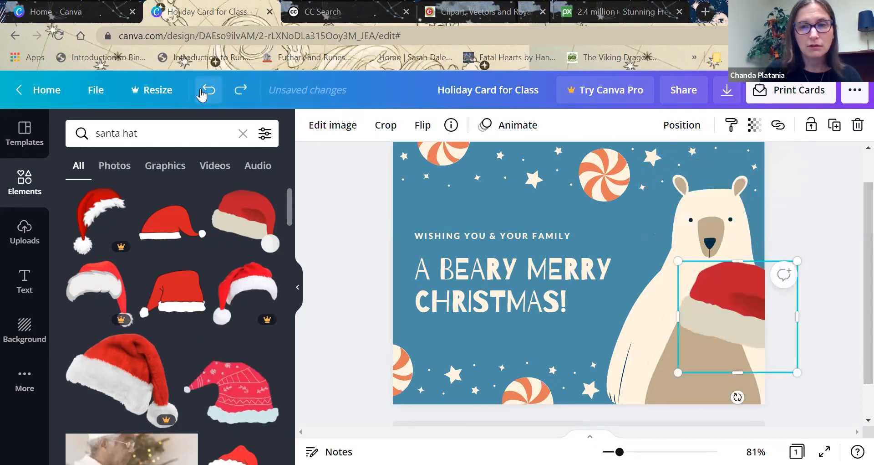
Shrink the Santa hat to fit the polar bear, place it on the bear's head and tilt it slightly counterclockwise.
drag(756, 313, 696, 221)
drag(617, 172, 653, 200)
drag(703, 223, 701, 175)
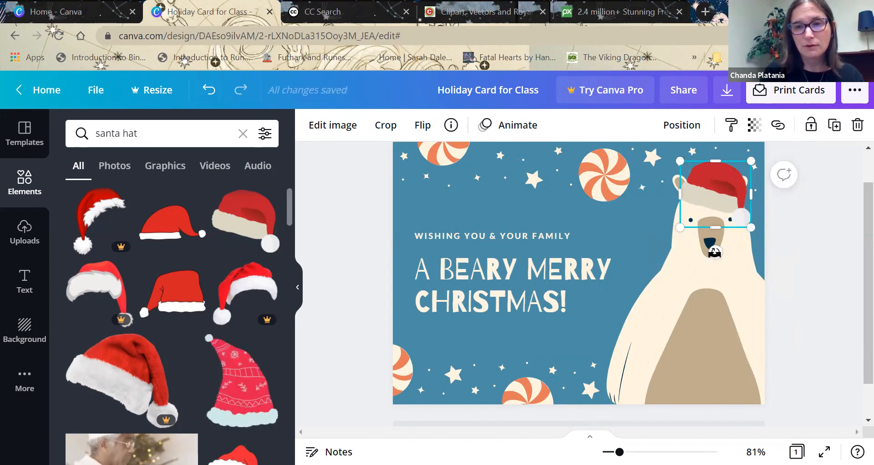
drag(715, 252, 728, 251)
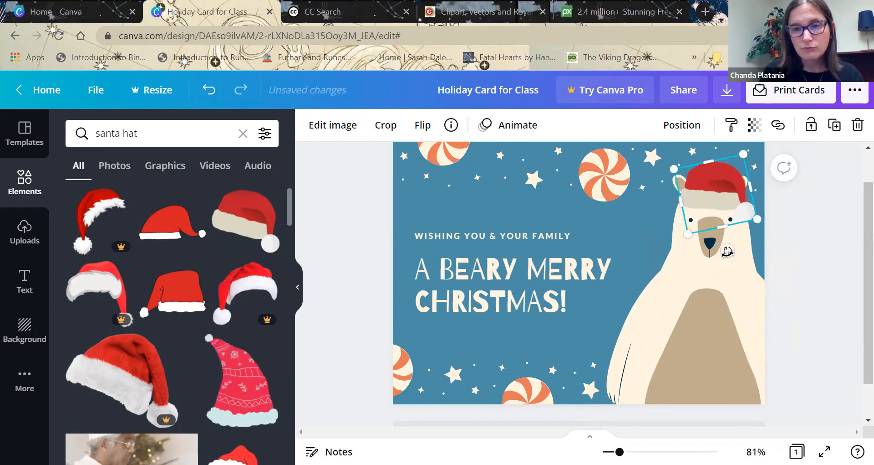
click(723, 289)
click(825, 250)
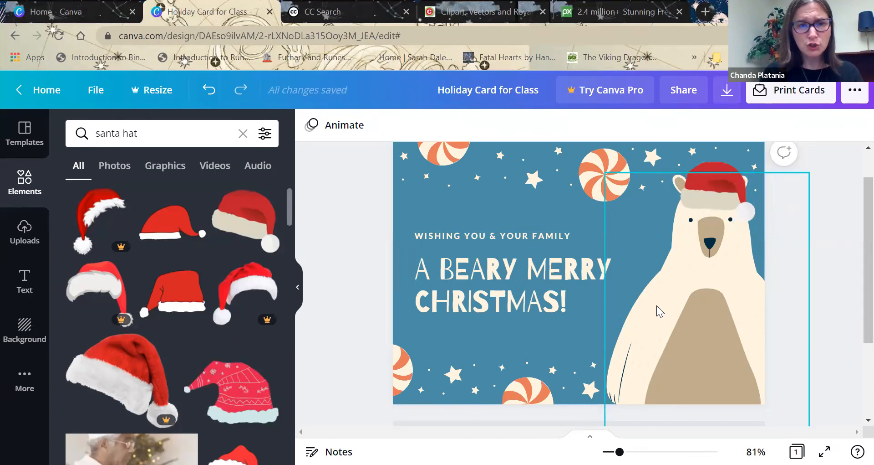
Clear the santa hat search and delete the polar bear from the card, keeping the Santa hat.
click(245, 133)
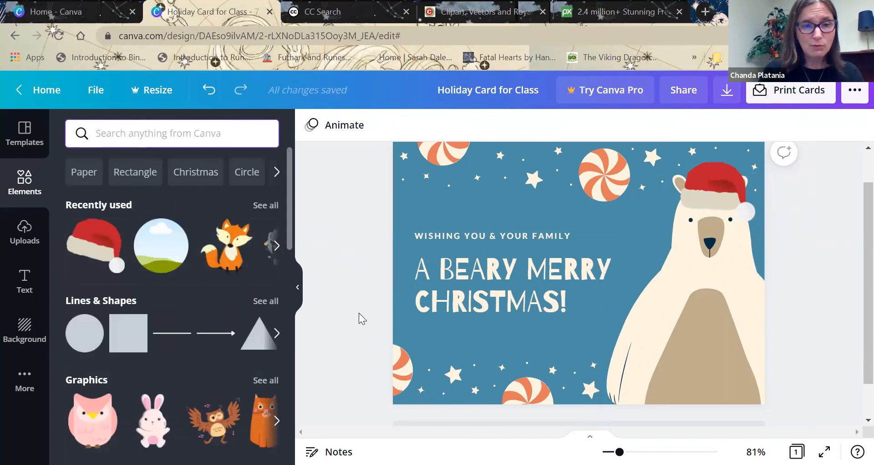
click(676, 338)
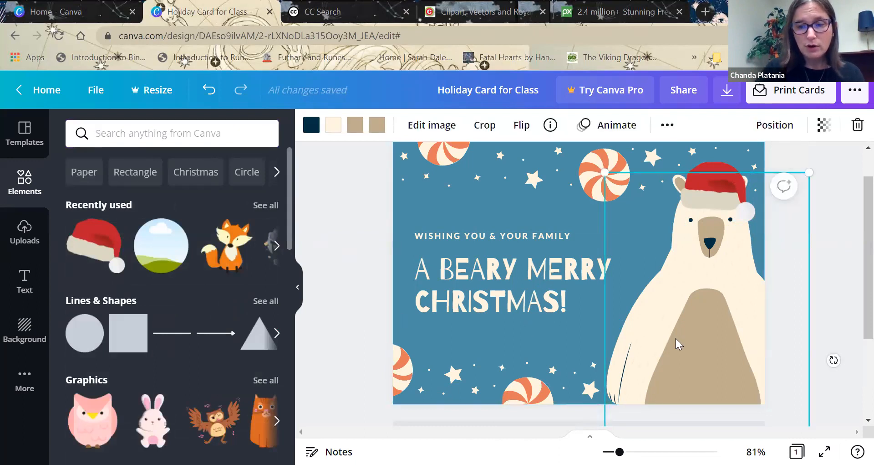
key(Delete)
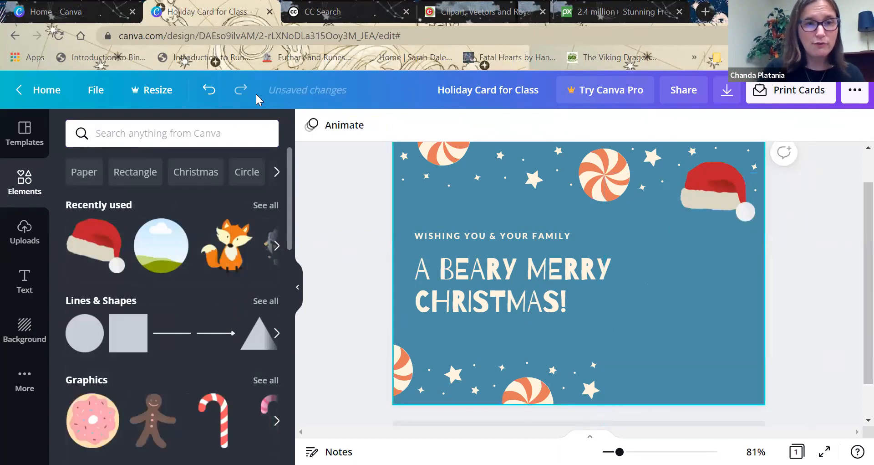
Search the elements for "fox", add the sitting orange fox with dark legs, and enlarge it in the card's lower right corner.
click(195, 131)
text(fox)
key(Return)
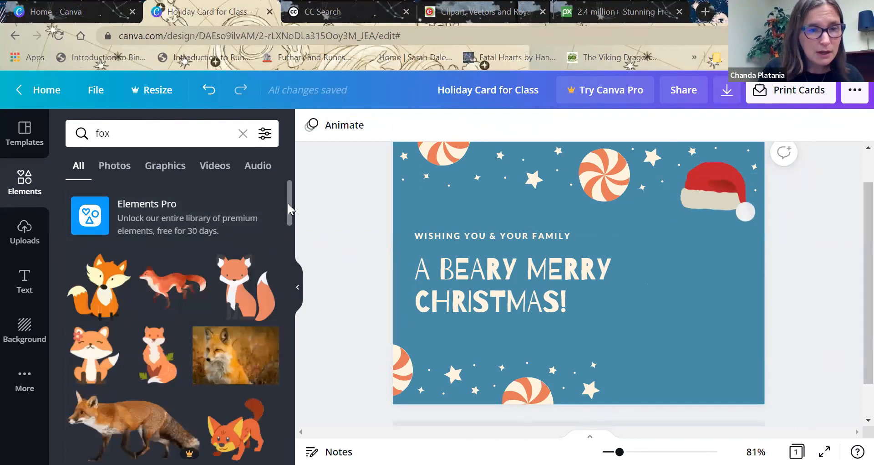
click(243, 291)
drag(644, 297, 683, 307)
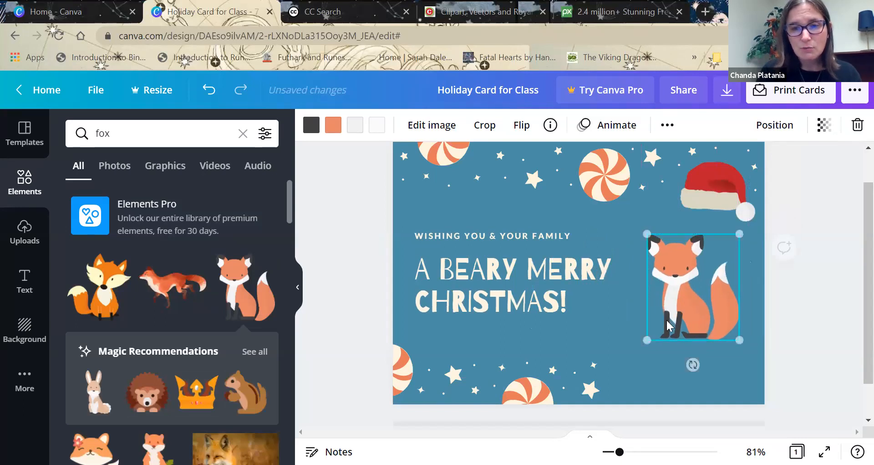
drag(647, 340, 620, 402)
drag(664, 332, 687, 343)
Bring the Santa hat forward in front of the fox and place it on the fox's head between the ears.
drag(705, 202, 672, 270)
drag(683, 238, 683, 225)
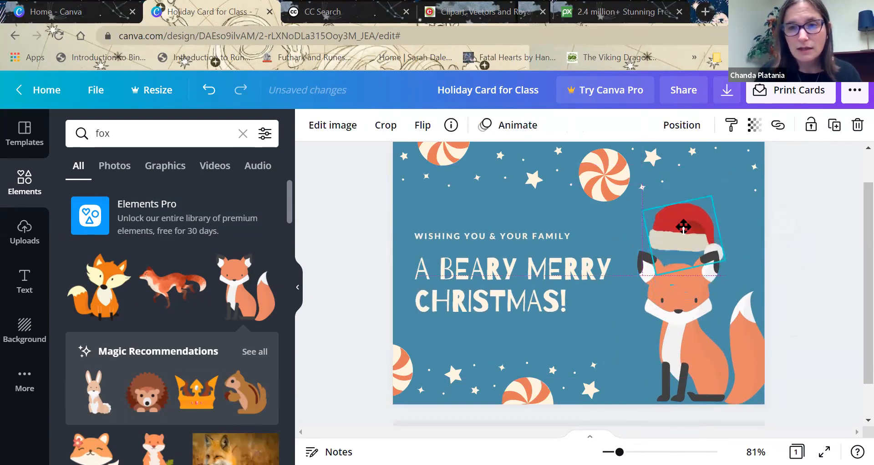
click(680, 126)
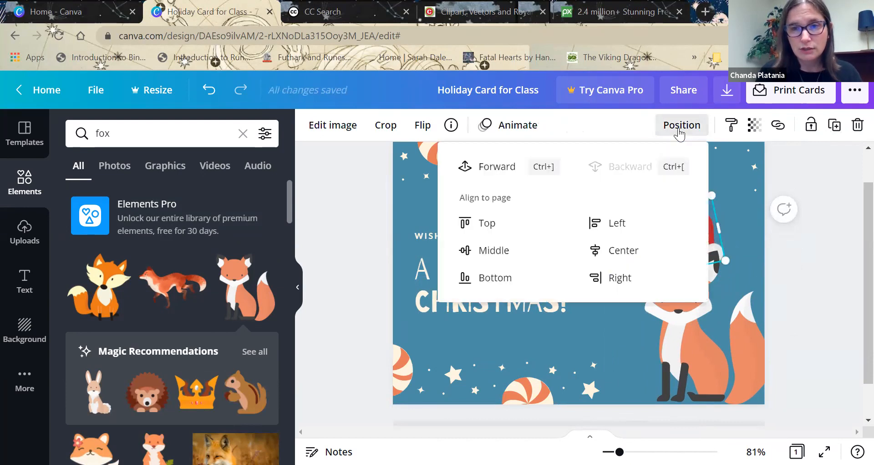
click(505, 167)
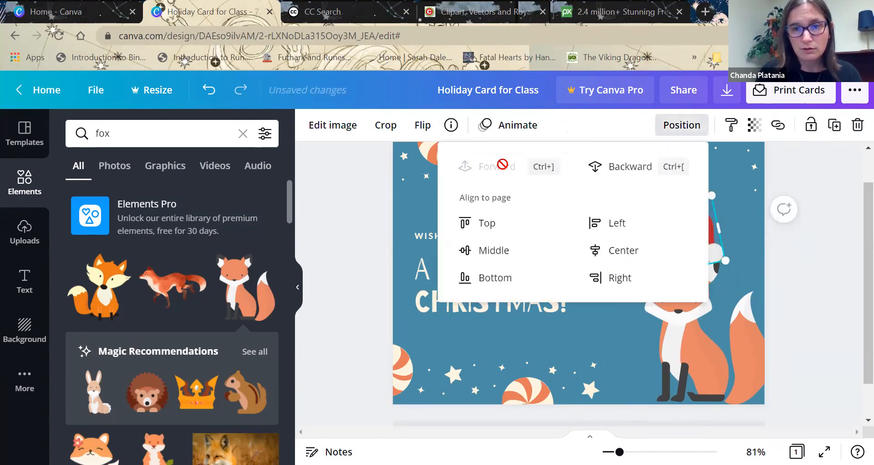
click(790, 263)
drag(692, 225, 687, 260)
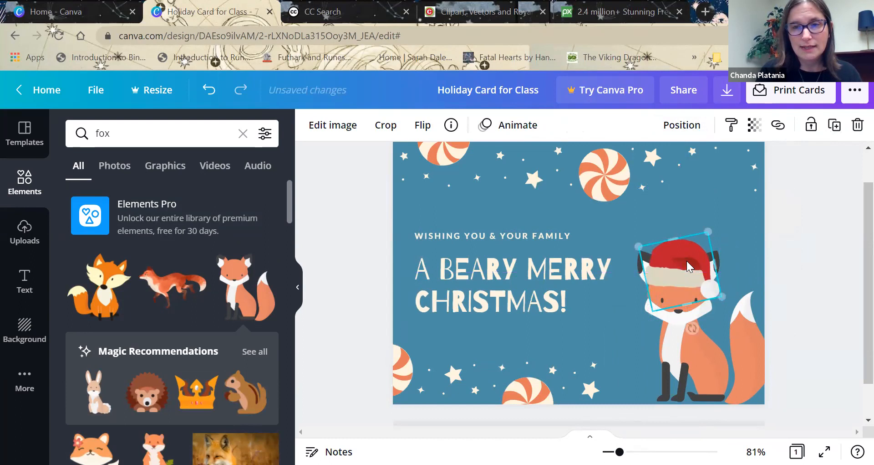
click(678, 128)
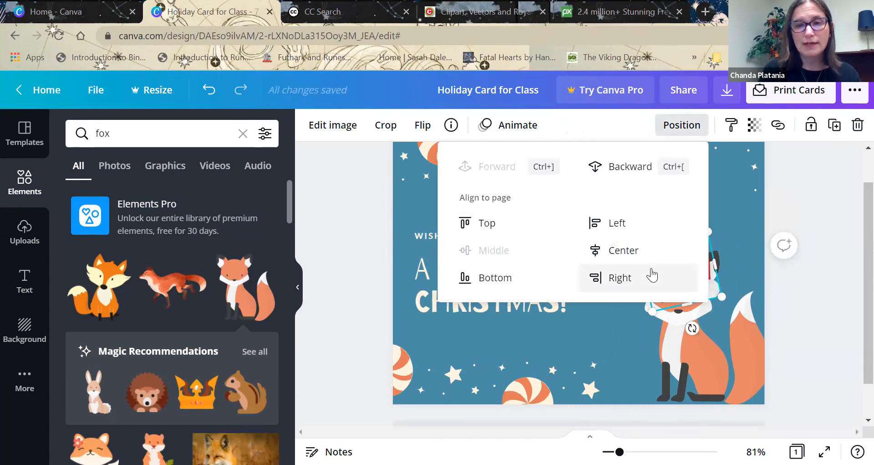
click(802, 193)
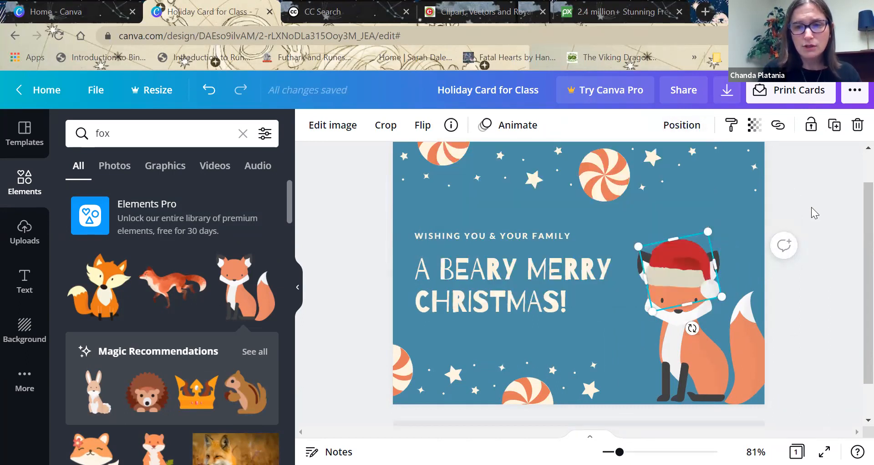
click(812, 207)
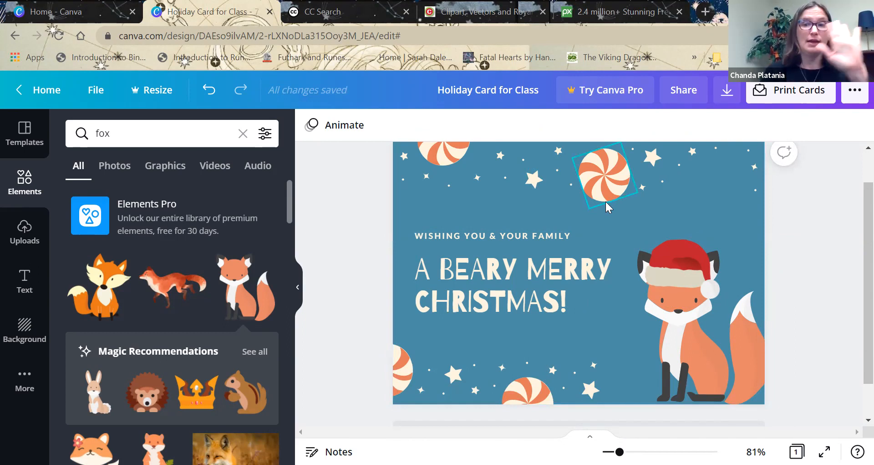
Duplicate the small star near the card's upper edge, above the fox.
click(694, 152)
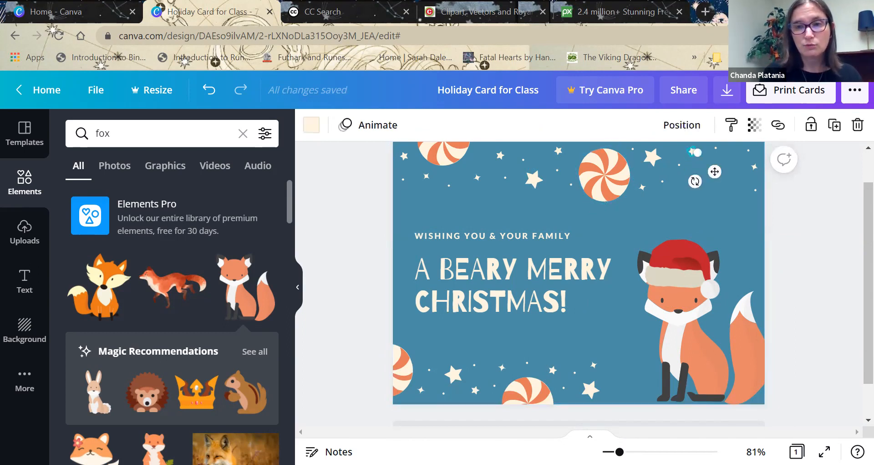
click(834, 130)
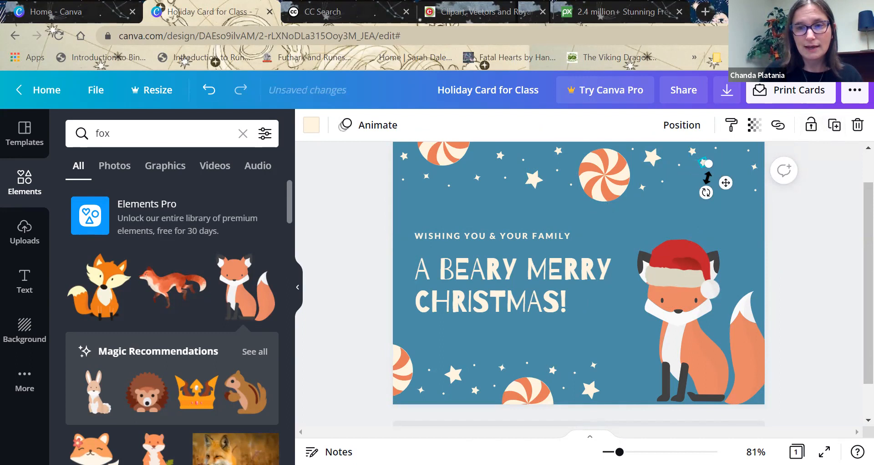
Duplicate a small star and a small dot near the card's upper edge, placing the copies in the gap above the fox.
click(641, 189)
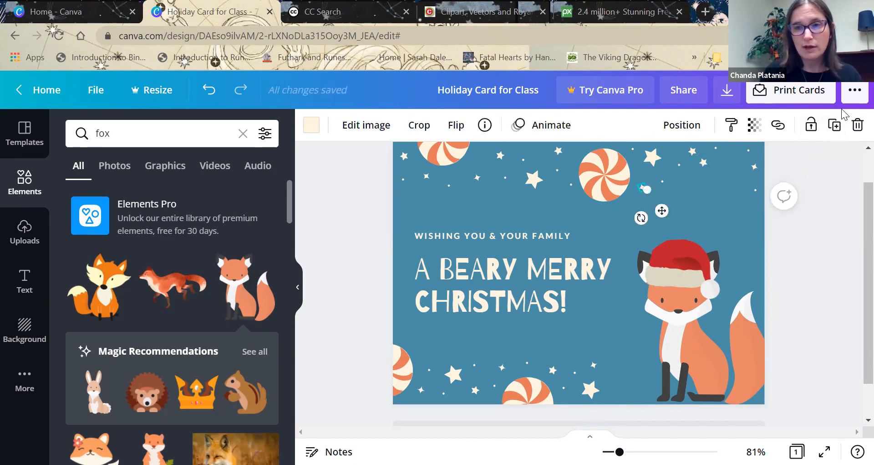
click(835, 132)
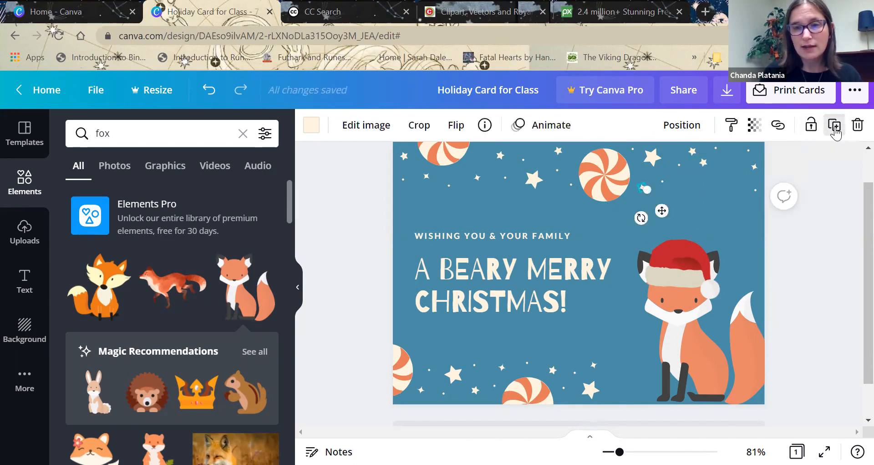
click(676, 162)
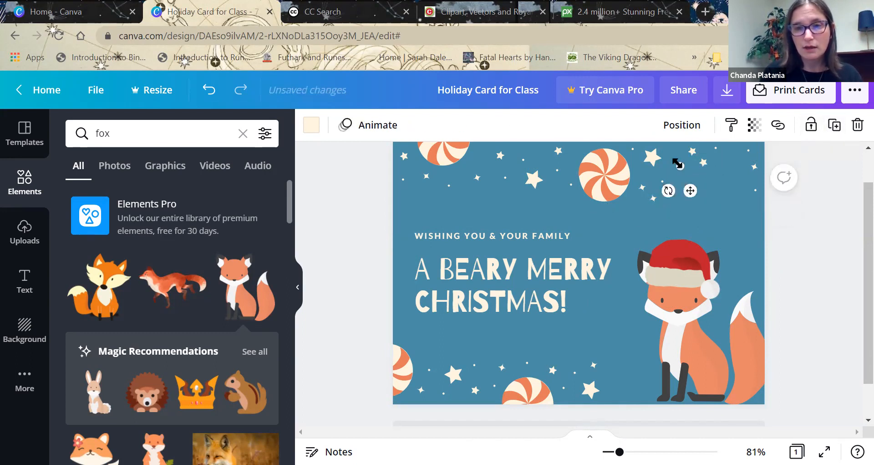
click(836, 126)
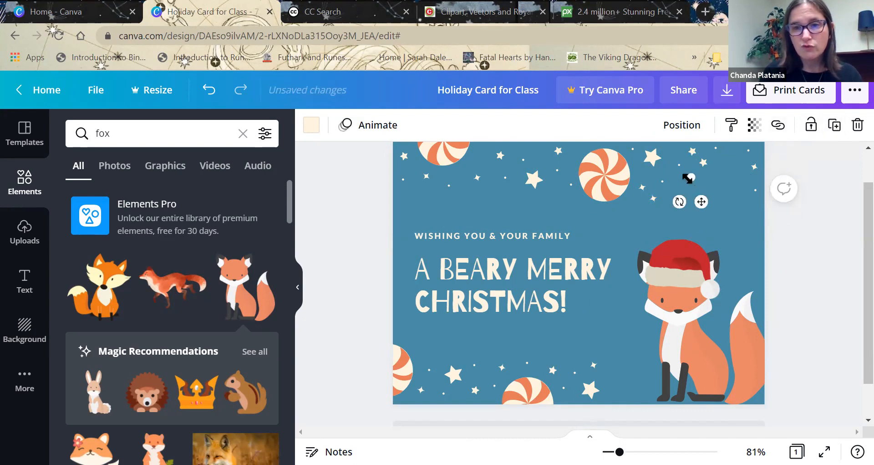
mouse_move(701, 201)
mouse_down()
mouse_move(706, 189)
mouse_move(693, 181)
mouse_move(749, 161)
mouse_move(700, 172)
mouse_move(700, 187)
mouse_up()
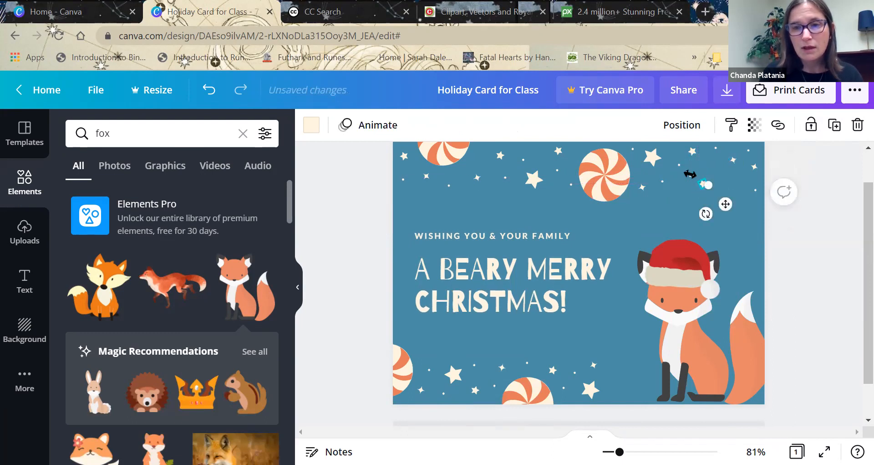
click(800, 224)
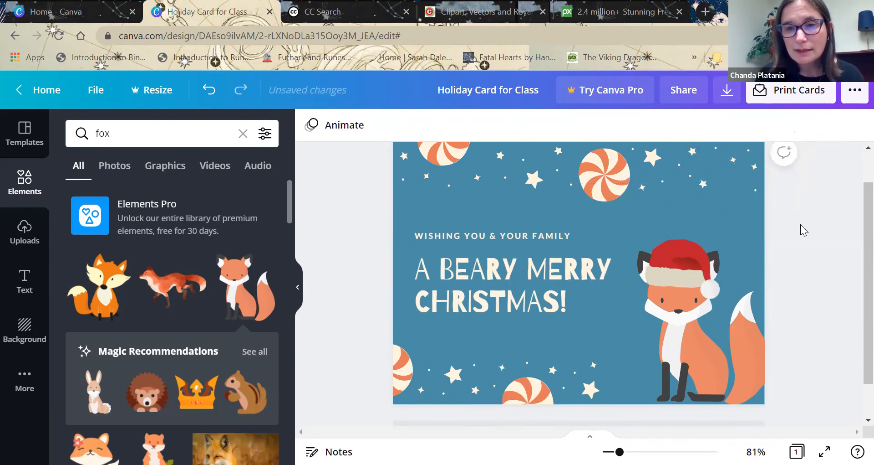
Enlarge the copied dot above the fox and move it up beside the neighbouring small stars.
click(692, 177)
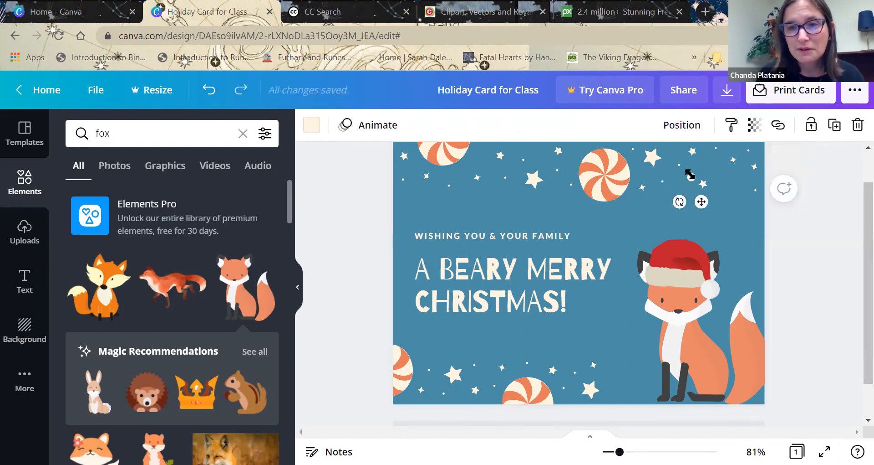
drag(703, 164, 696, 173)
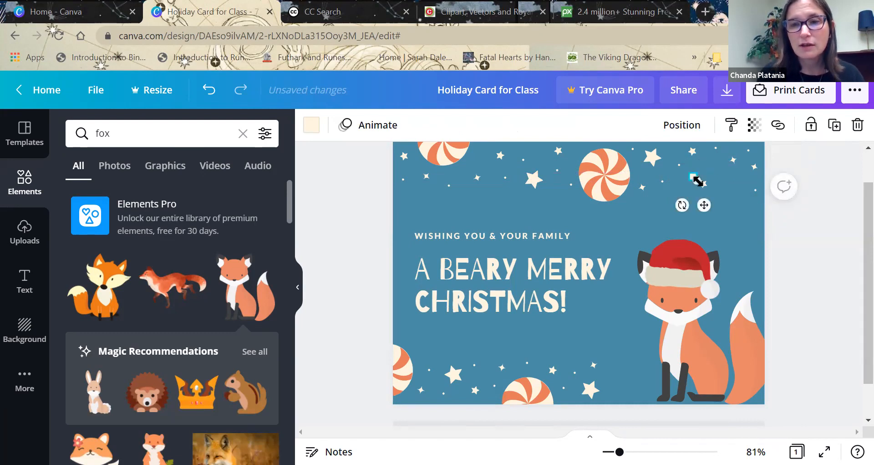
drag(703, 205, 723, 196)
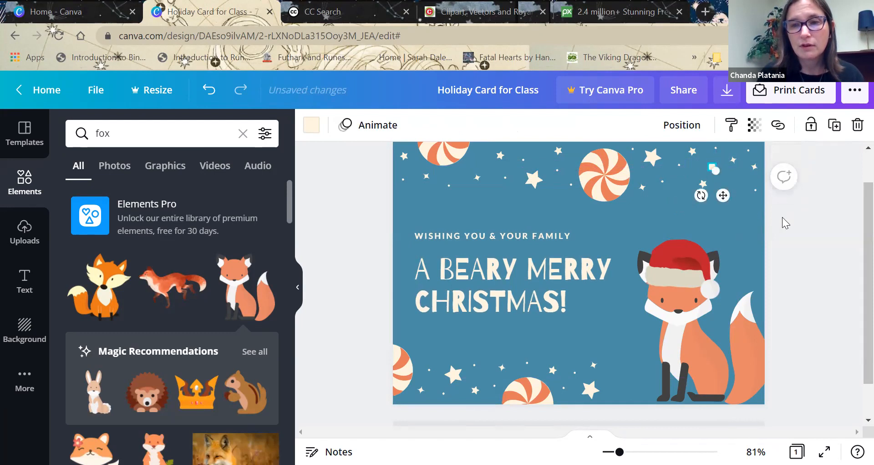
click(783, 217)
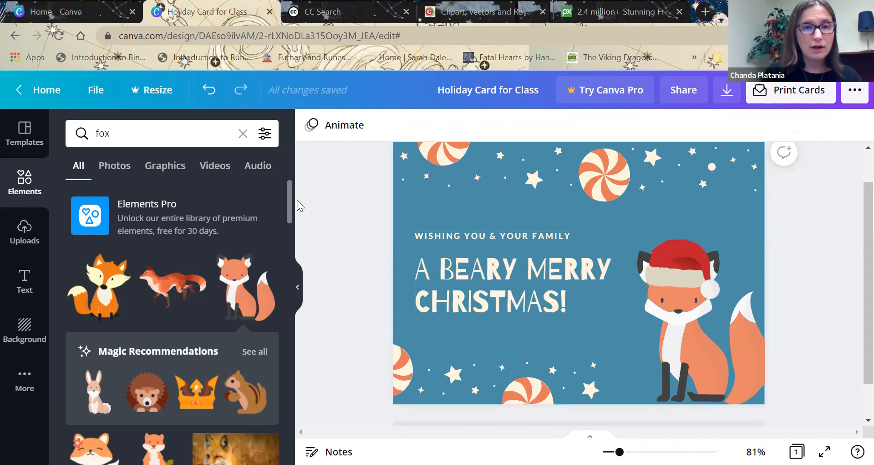
Browse the fox elements for alternatives, and search the elements for "seal".
drag(289, 197, 289, 214)
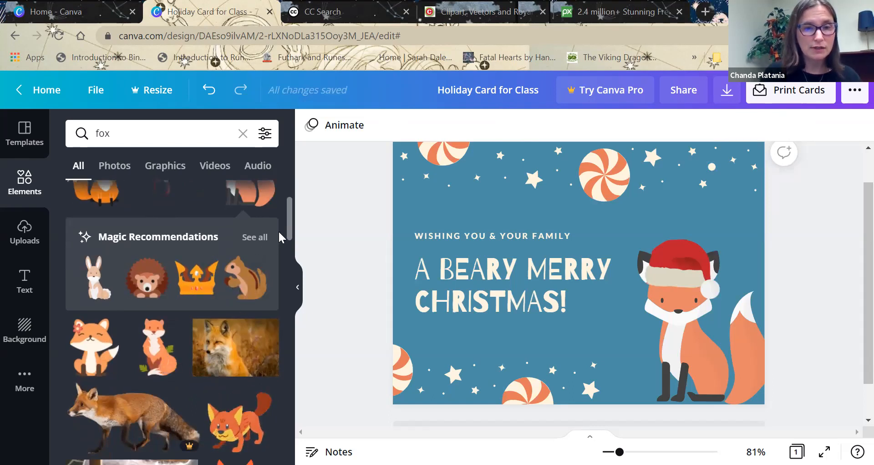
drag(287, 224, 288, 228)
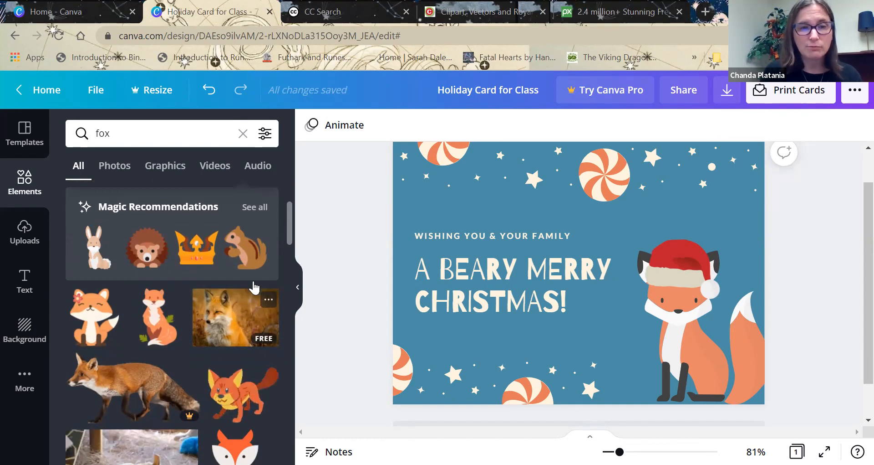
drag(291, 223, 294, 139)
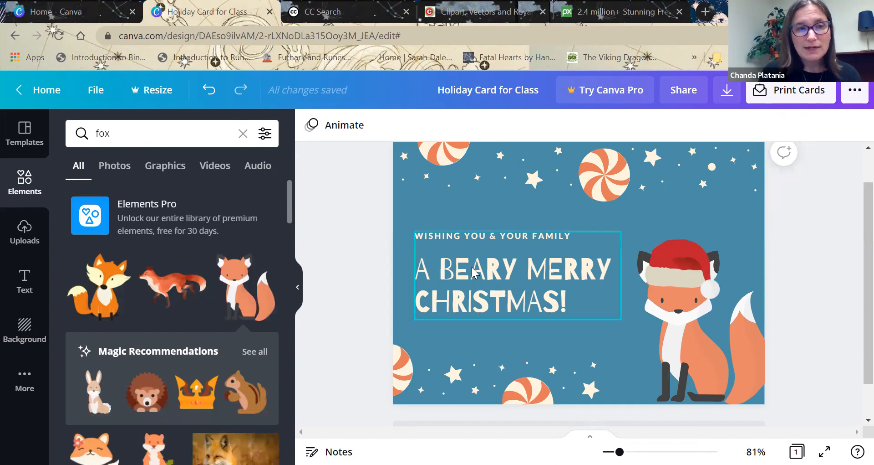
click(138, 134)
key(BackSpace)
key(BackSpace)
key(BackSpace)
text(seal)
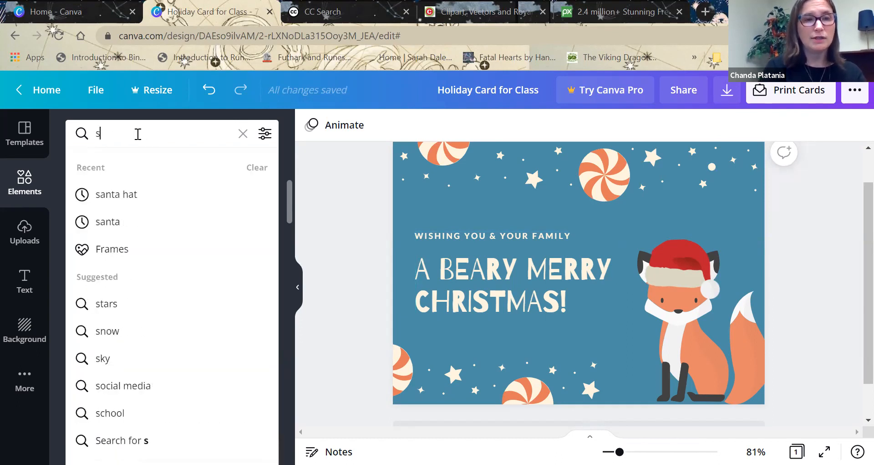
key(Return)
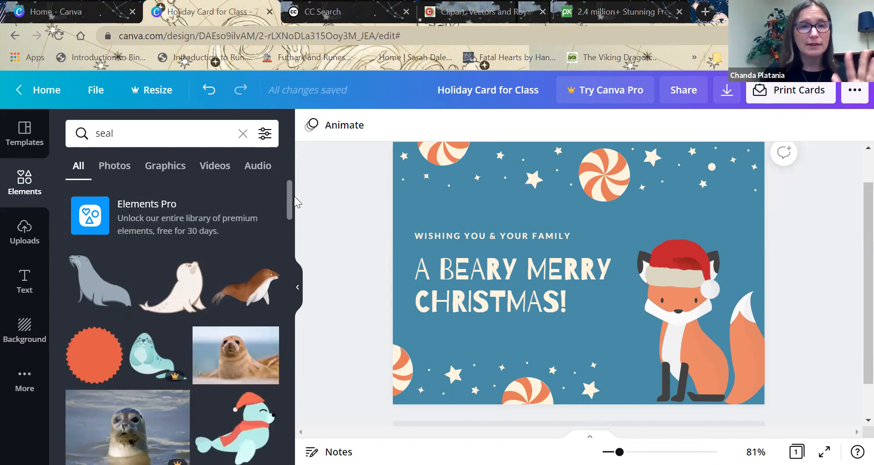
Clear the element search and browse the available 7 x 5 card templates.
click(243, 131)
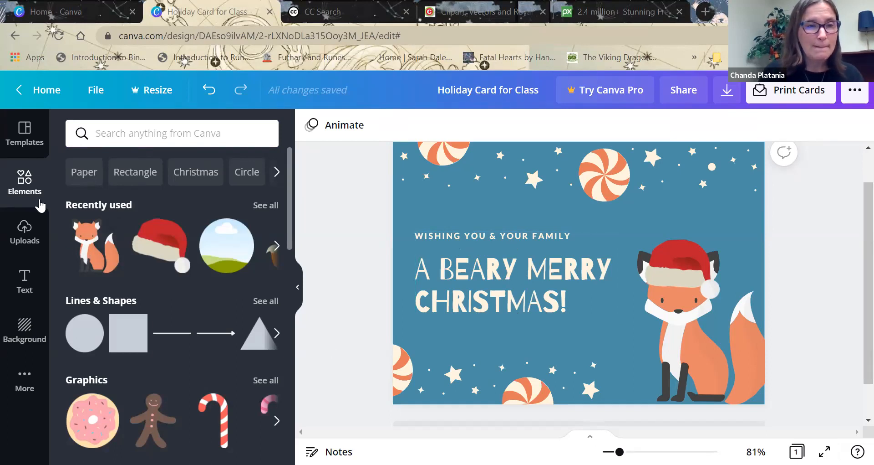
click(20, 137)
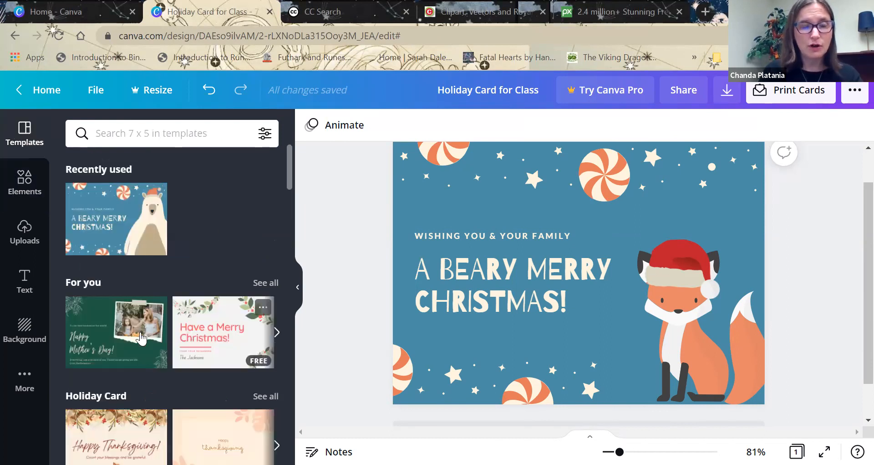
scroll(288, 178, down, 5)
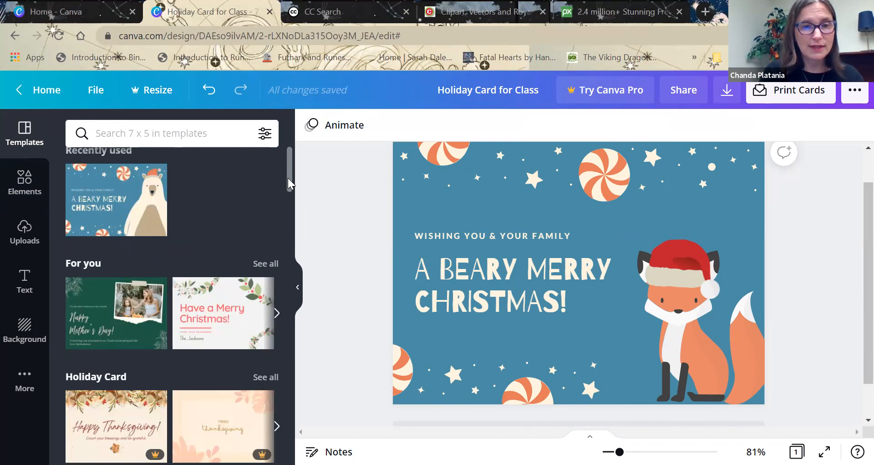
scroll(291, 170, up, 5)
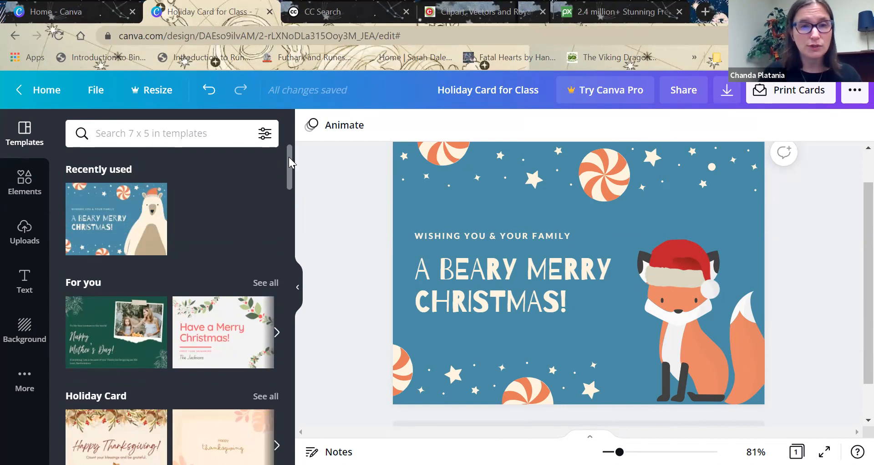
Replace the word "BEARY" in the card's heading with "FOXY LITTLE".
click(27, 281)
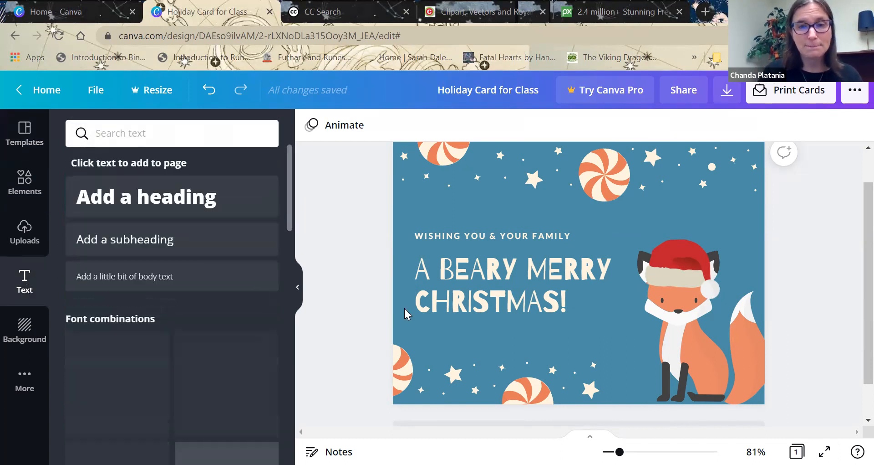
click(487, 280)
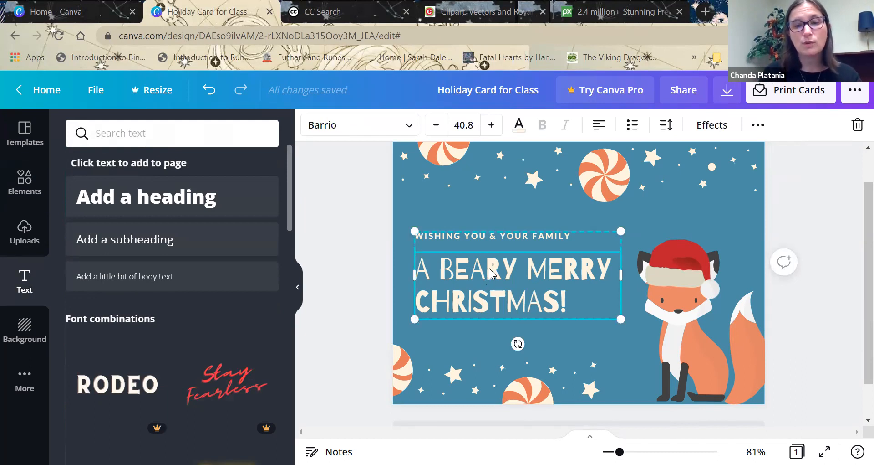
double_click(490, 273)
click(513, 270)
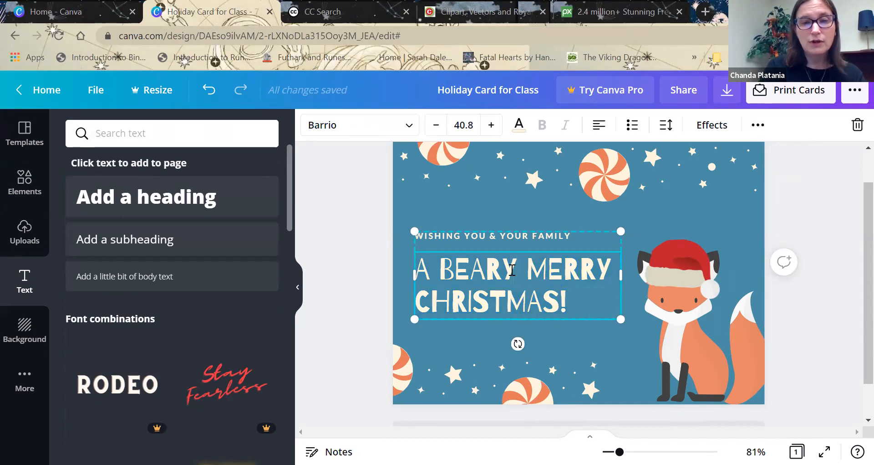
key(BackSpace)
key(BackSpace)
key(BackSpace)
key(BackSpace)
key(BackSpace)
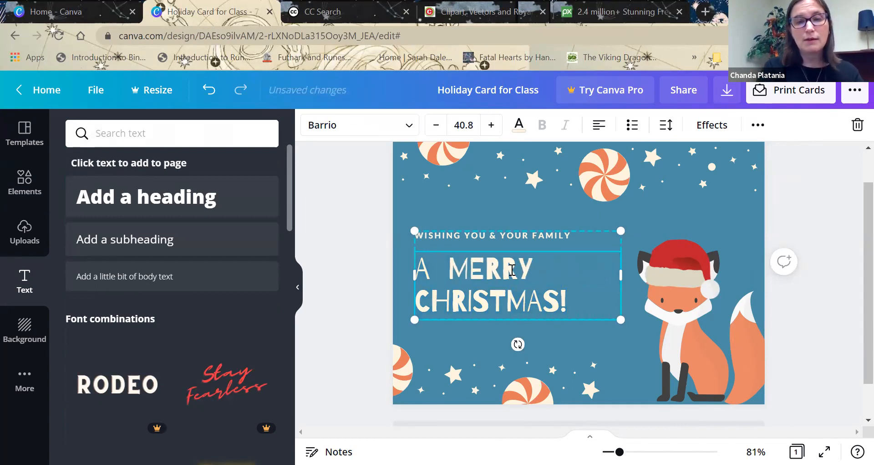
text(FOXY LTTL)
key(BackSpace)
key(BackSpace)
key(BackSpace)
text(ITTLE)
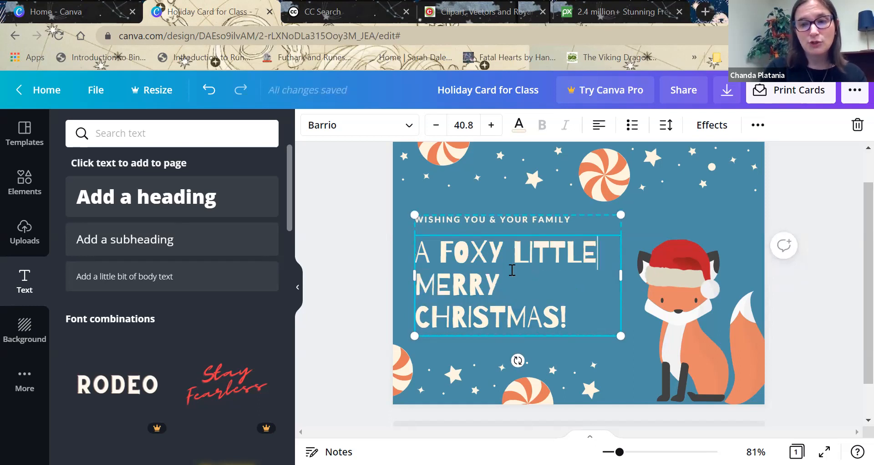
Remove the word "MERRY" so the heading reads "A FOXY LITTLE CHRISTMAS!".
key(BackSpace)
text(E)
key(BackSpace)
key(BackSpace)
key(BackSpace)
key(BackSpace)
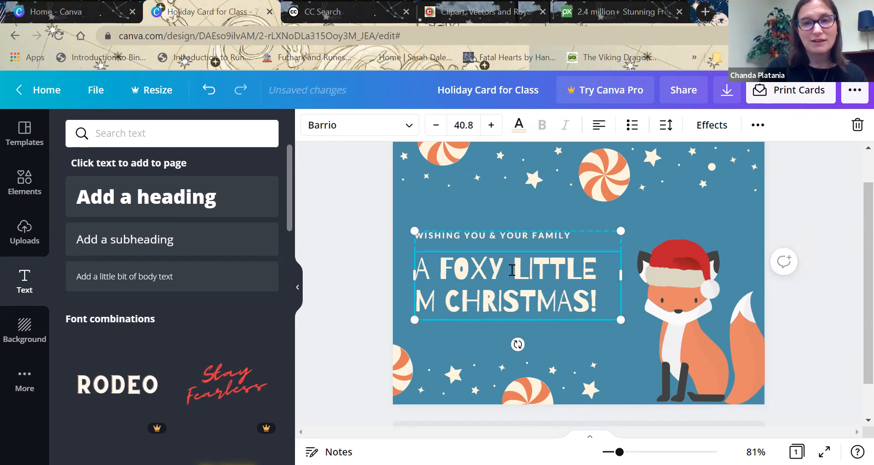
key(BackSpace)
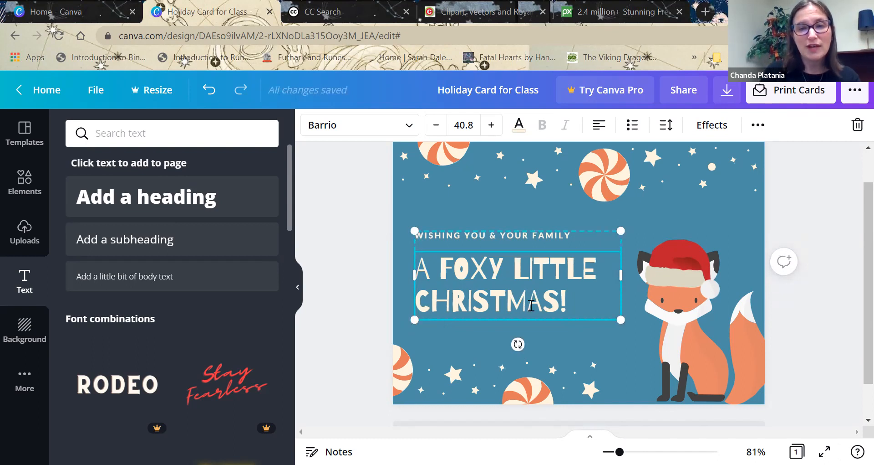
scroll(852, 278, down, 1)
click(851, 271)
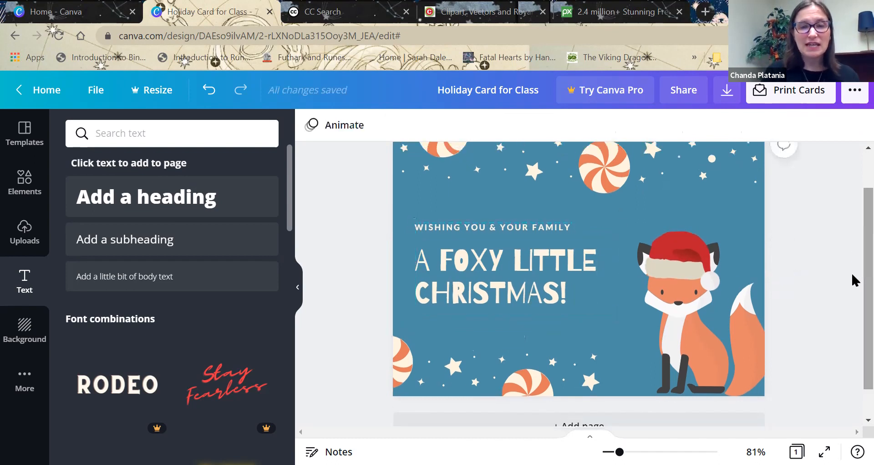
Select the card's heading and look through the font combinations.
click(553, 285)
drag(261, 214, 289, 261)
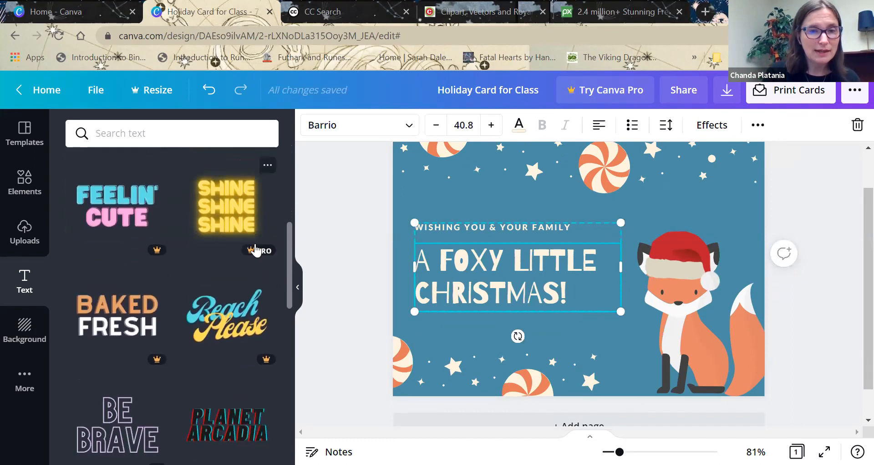
drag(292, 264, 295, 169)
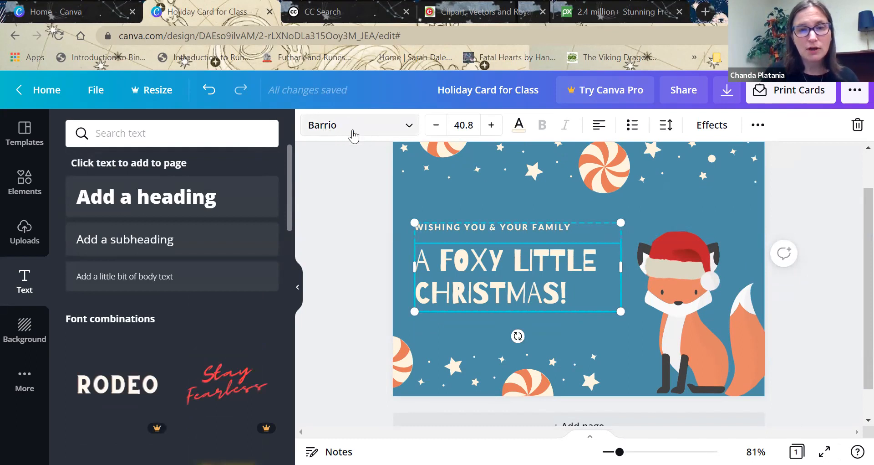
Try the Arimo and Bukhari Script fonts on the heading, and set its font to Cardo.
click(409, 131)
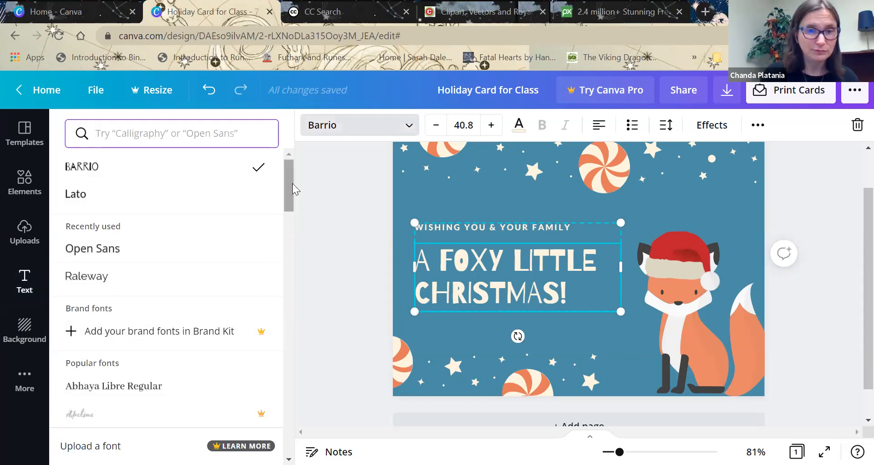
drag(292, 183, 292, 261)
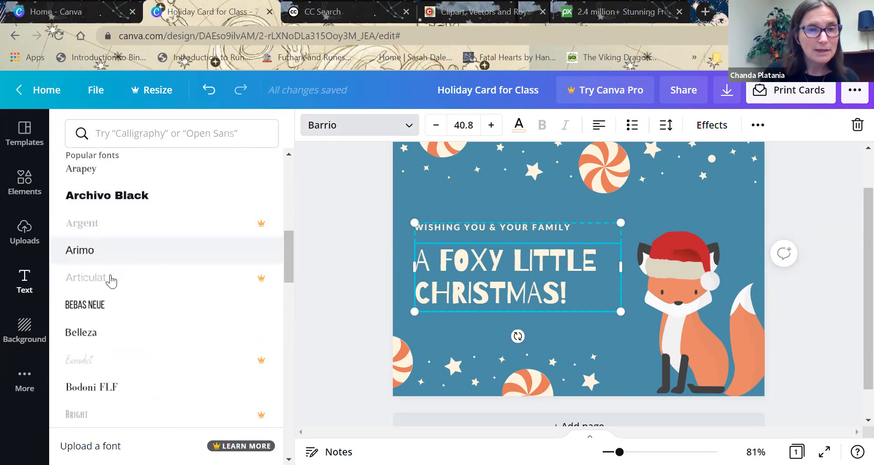
click(101, 250)
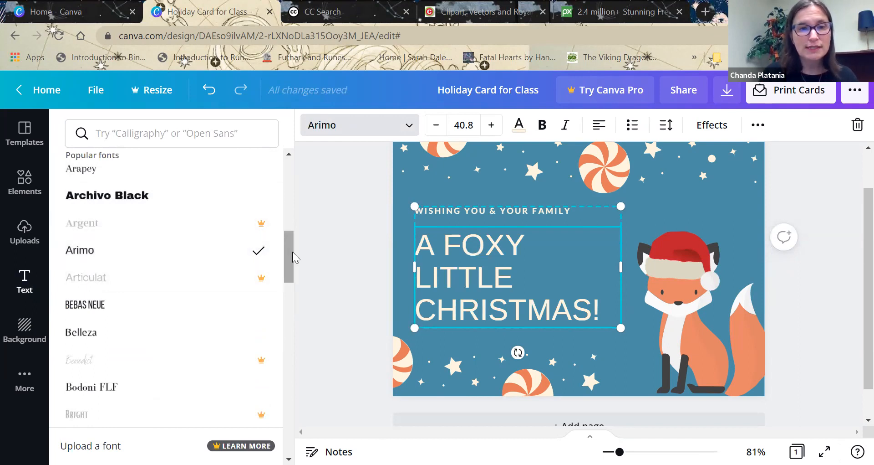
drag(292, 253, 292, 300)
click(121, 203)
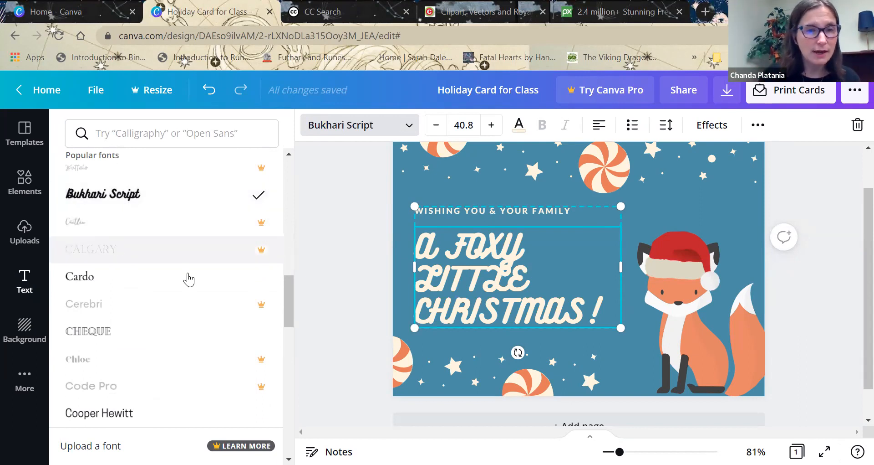
click(79, 272)
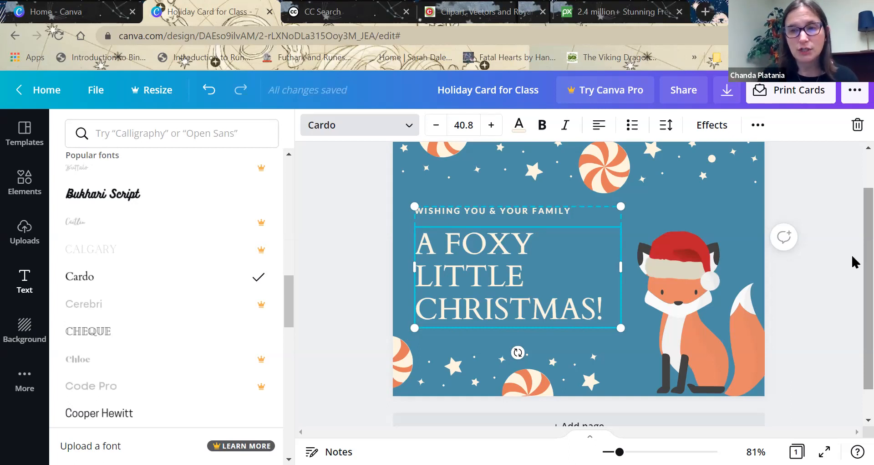
click(696, 204)
click(696, 204)
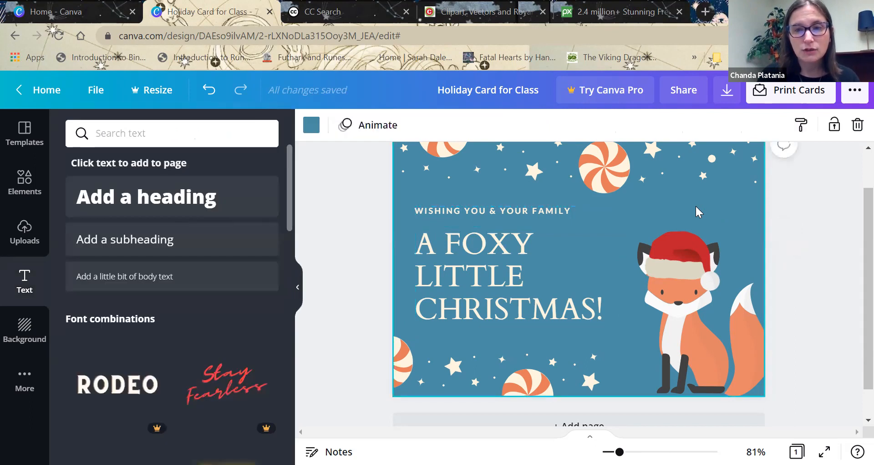
Try recoloring the orange stripes of the peppermint candy above the heading with the document's blue, and return them to orange.
click(311, 125)
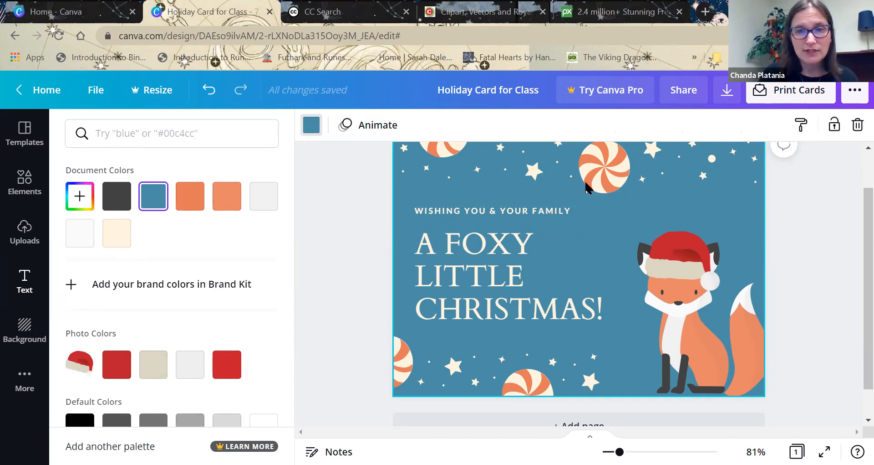
click(604, 167)
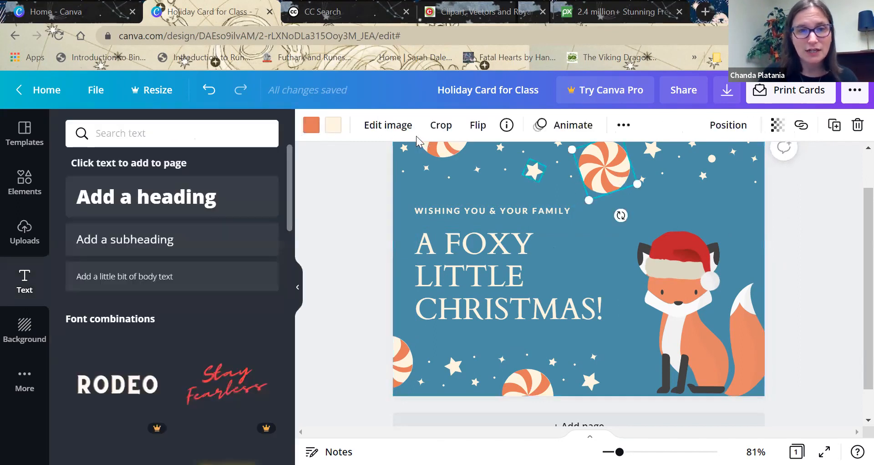
click(311, 125)
click(153, 202)
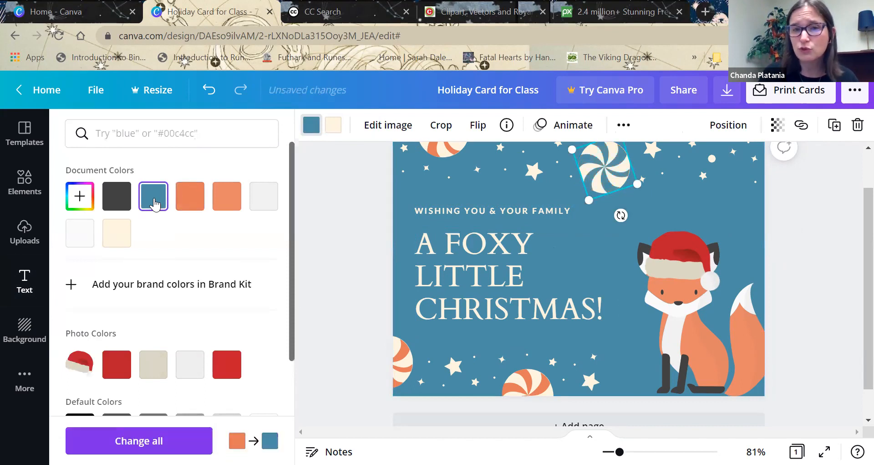
click(188, 204)
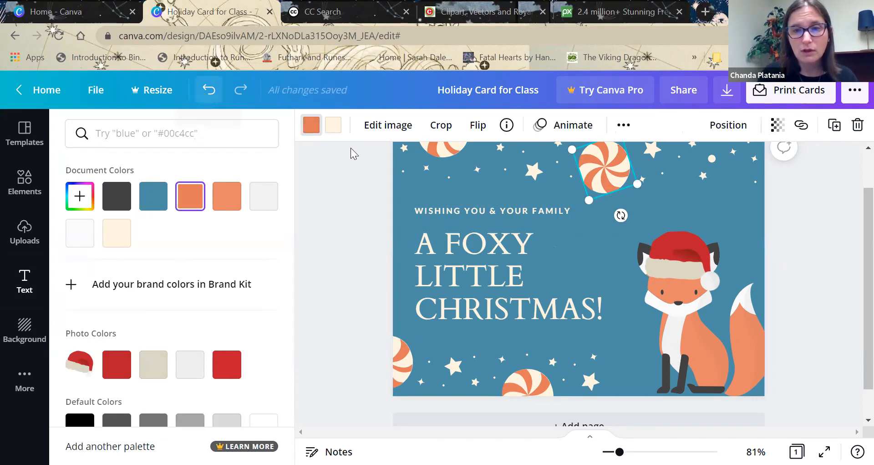
key(Escape)
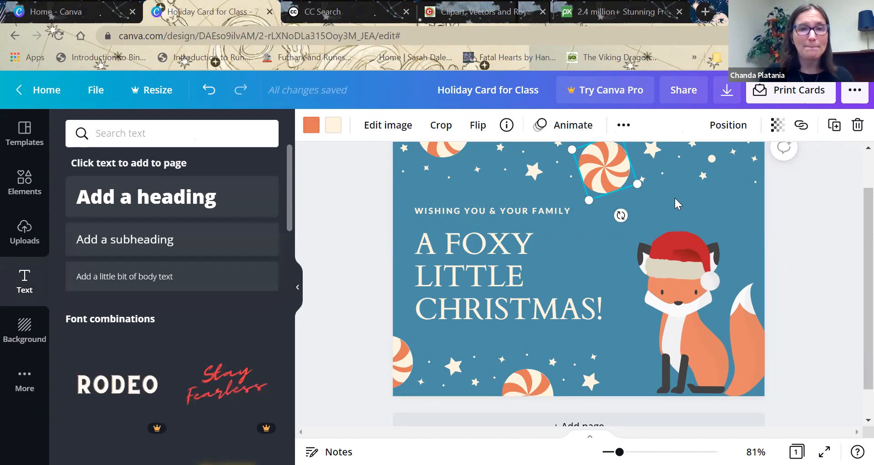
Look through the color palette for the card's background, try the cream document color, and set it back to blue.
click(676, 199)
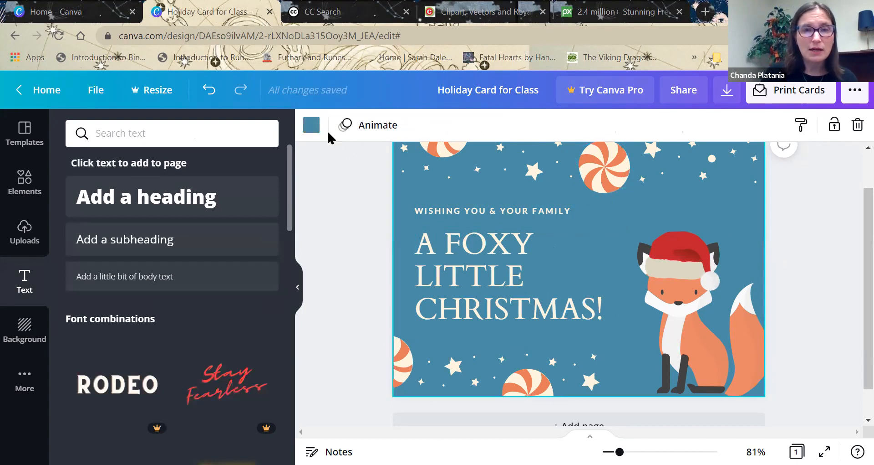
click(312, 125)
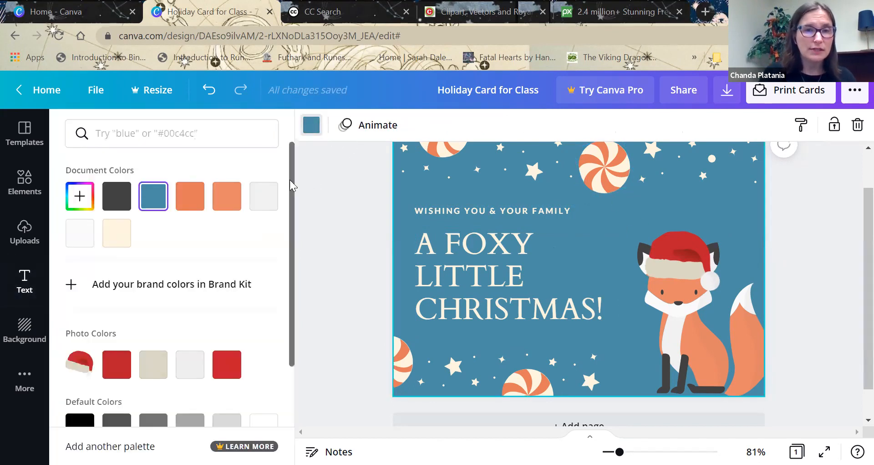
drag(289, 179, 290, 295)
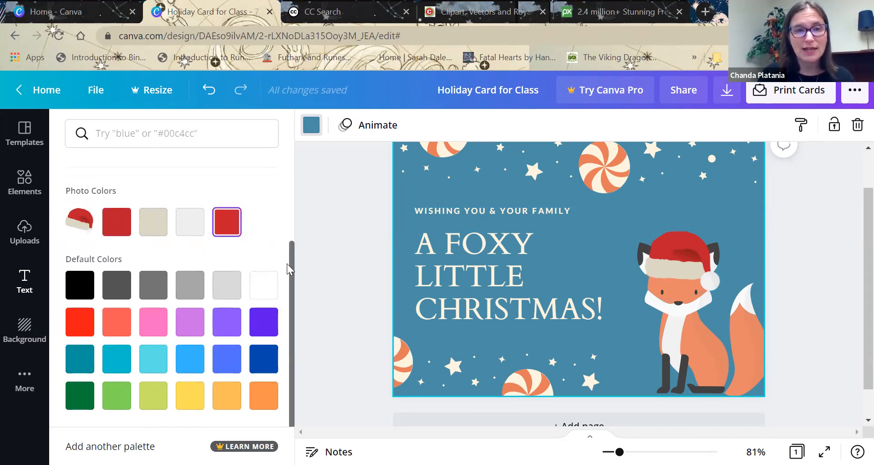
scroll(291, 274, up, 3)
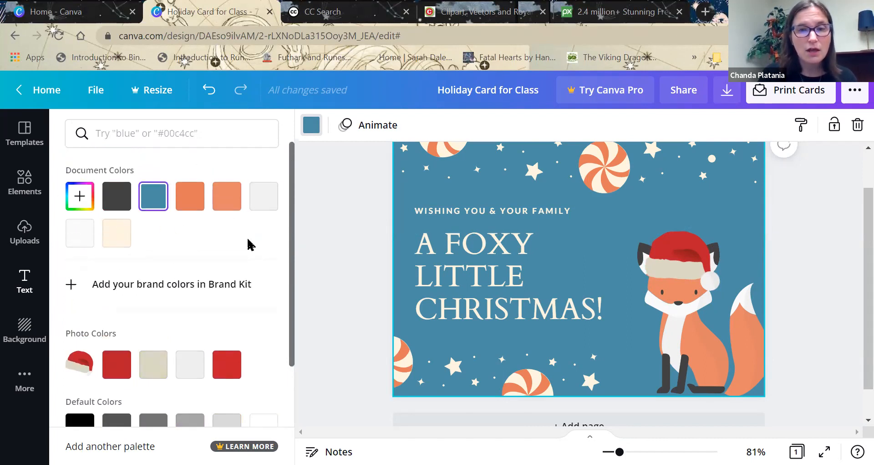
click(114, 241)
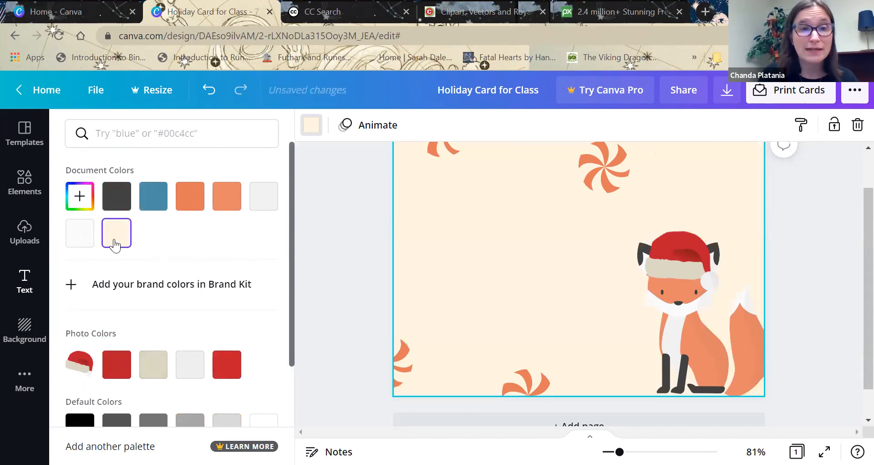
click(152, 198)
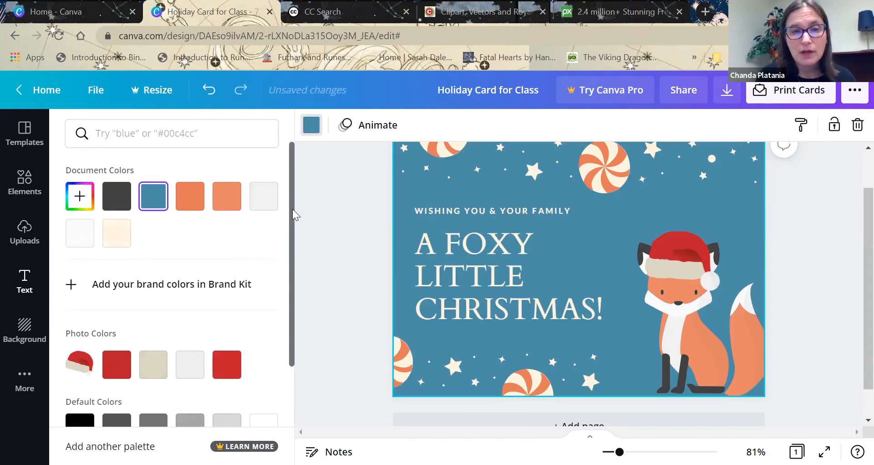
Move the peppermint candy at the card's lower-left edge slightly up and further into the card.
drag(293, 240, 293, 263)
mouse_move(416, 356)
mouse_down()
mouse_move(417, 341)
mouse_move(432, 335)
mouse_move(432, 348)
mouse_move(415, 345)
mouse_up()
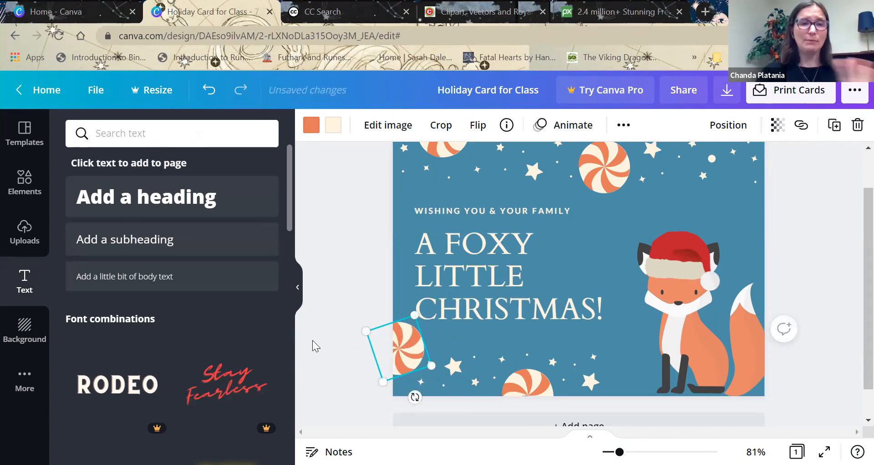
Search the card templates for Hanukkah Cards and look through the designs.
click(25, 137)
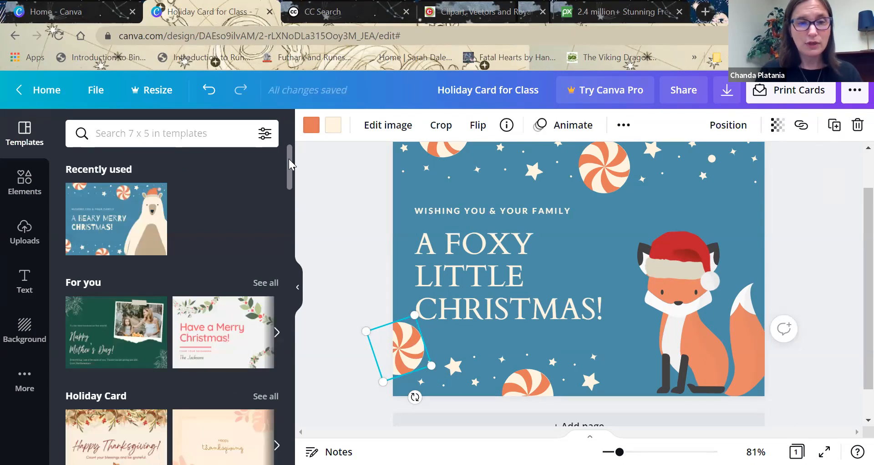
drag(288, 159, 290, 179)
scroll(290, 179, down, 3)
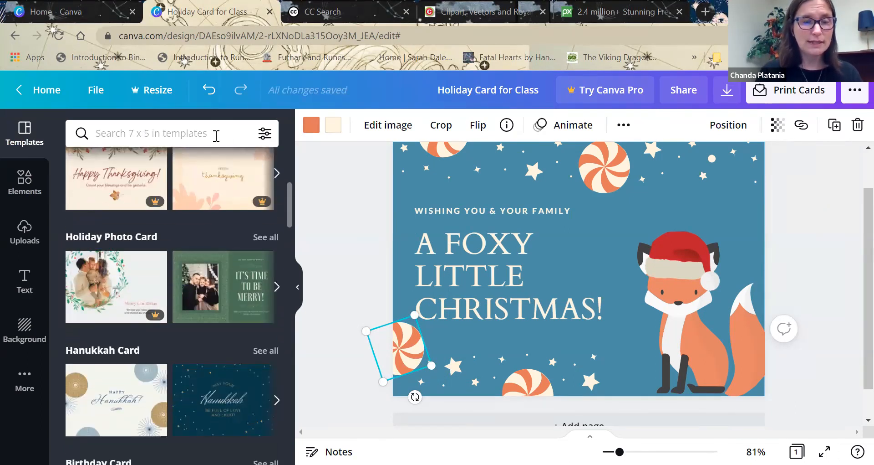
click(216, 136)
text(hannuk)
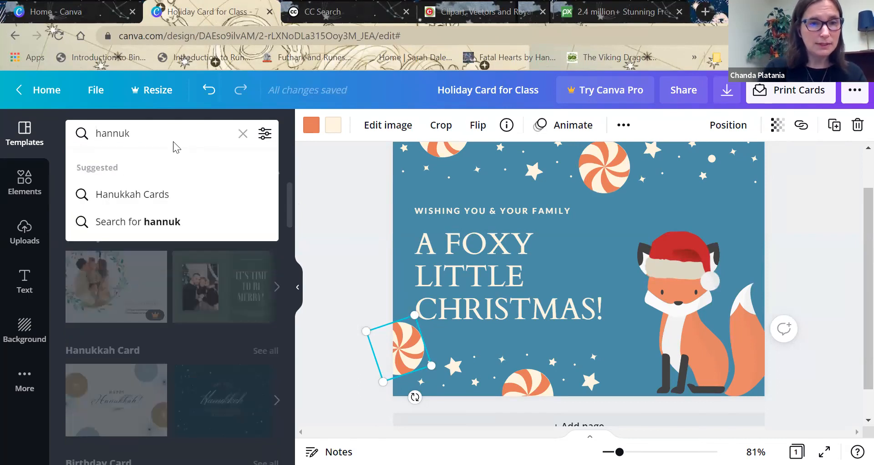
click(125, 195)
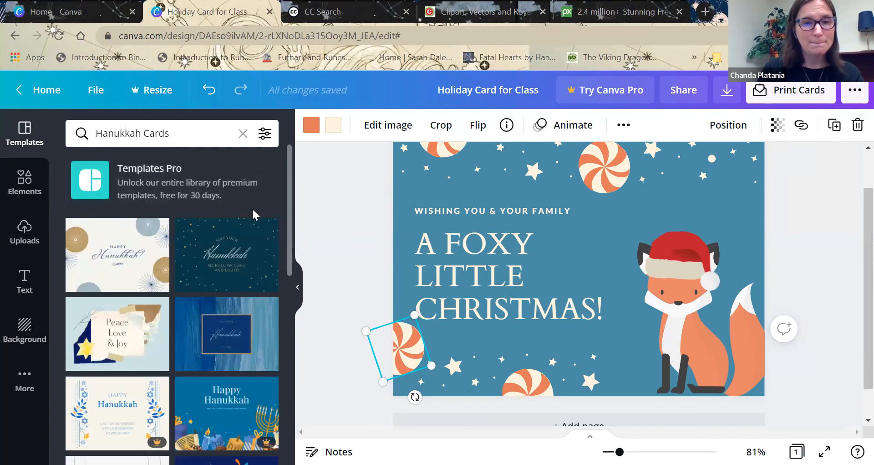
drag(287, 201, 286, 274)
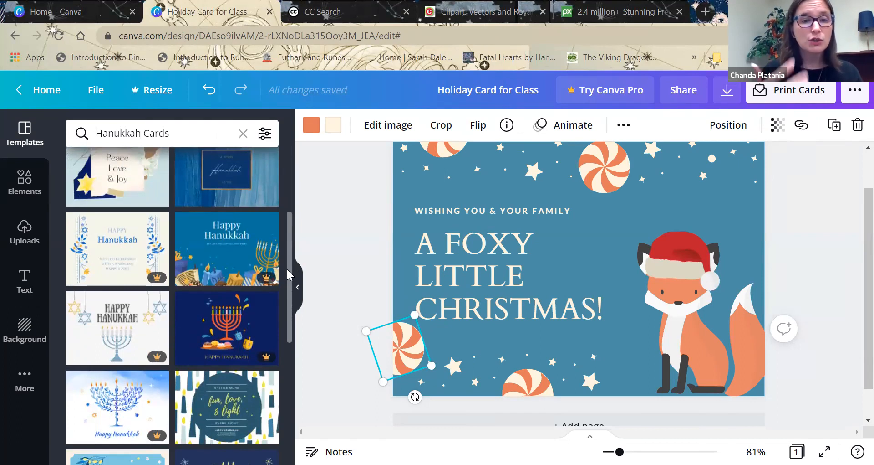
drag(290, 276, 295, 310)
scroll(235, 289, down, 3)
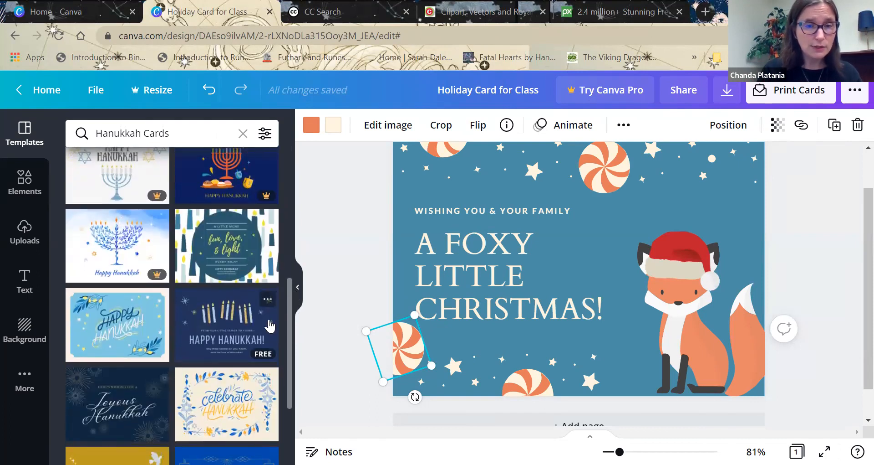
Search the card templates for "Yule" instead.
click(194, 141)
key(BackSpace)
key(BackSpace)
key(BackSpace)
key(BackSpace)
key(BackSpace)
key(BackSpace)
key(BackSpace)
key(BackSpace)
key(BackSpace)
key(BackSpace)
key(BackSpace)
key(BackSpace)
key(BackSpace)
key(BackSpace)
text(Yule)
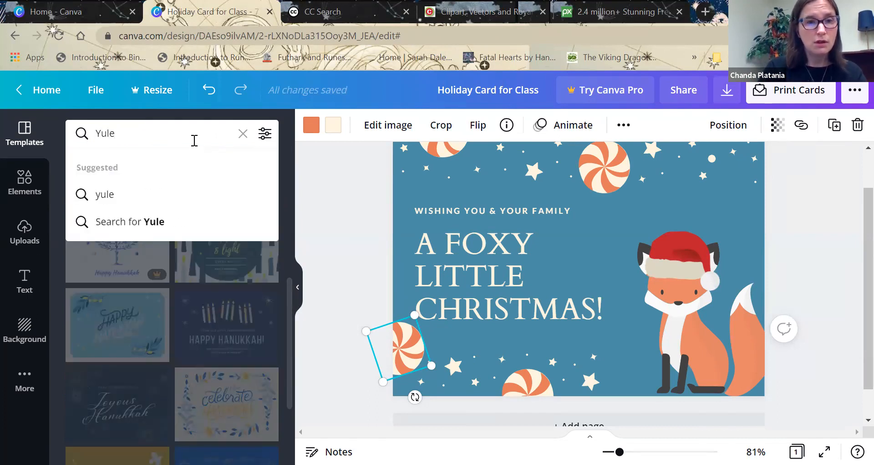
key(Return)
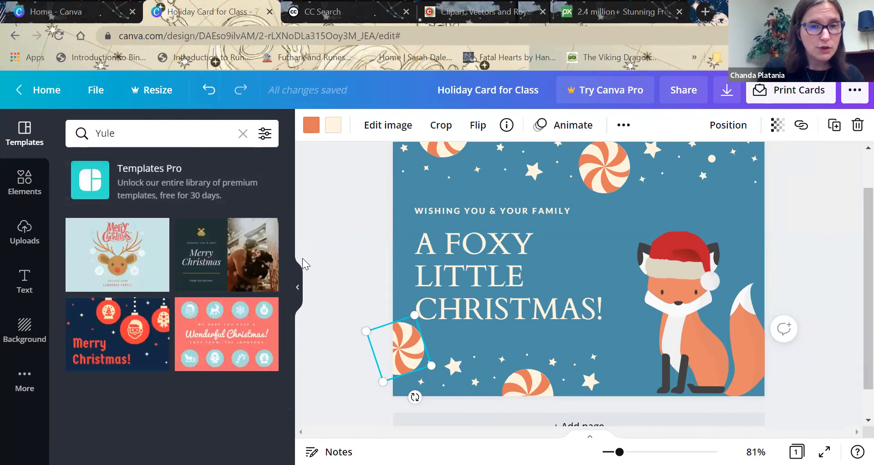
Replace the word "CHRISTMAS" in the card's heading with "YULE", keeping the exclamation mark.
click(498, 315)
click(497, 311)
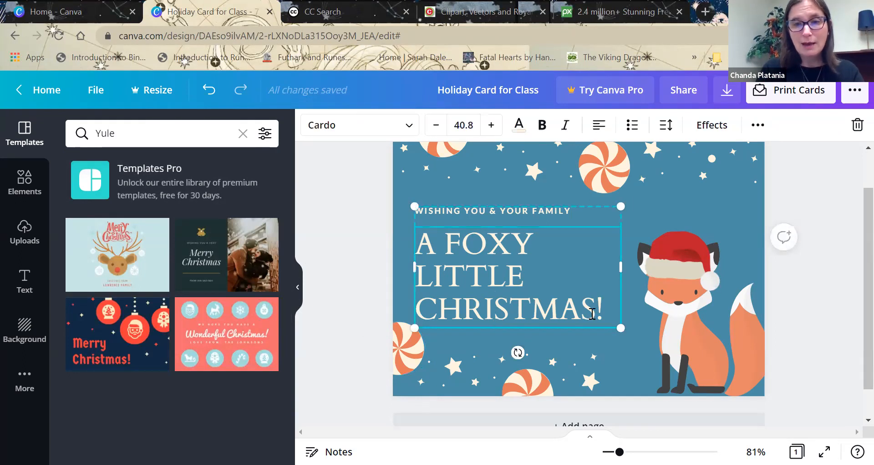
key(BackSpace)
key(BackSpace)
key(BackSpace)
key(BackSpace)
key(BackSpace)
key(BackSpace)
key(BackSpace)
key(BackSpace)
key(BackSpace)
key(BackSpace)
key(BackSpace)
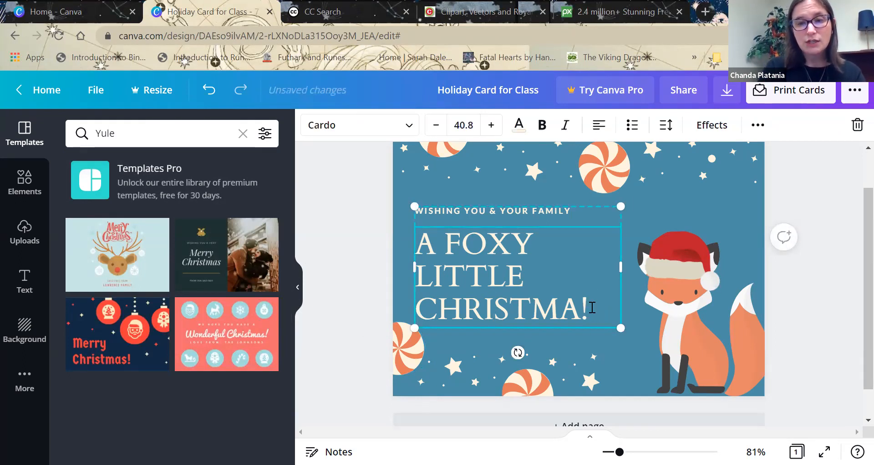
text(E )
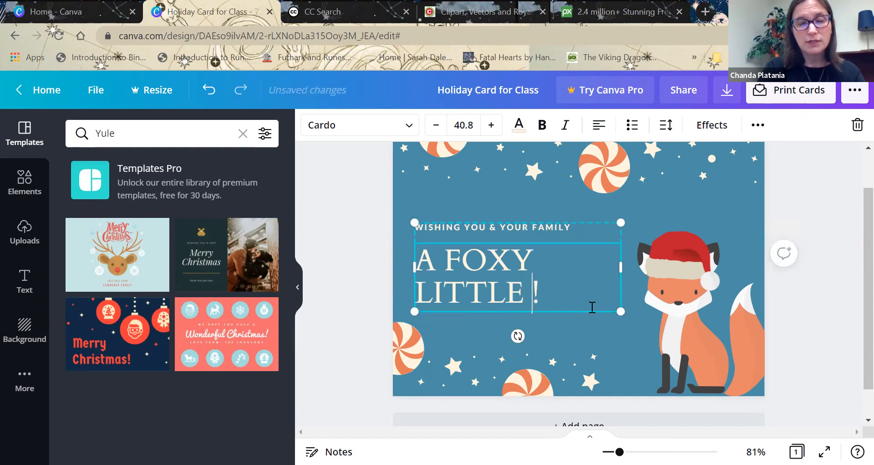
text(YULE)
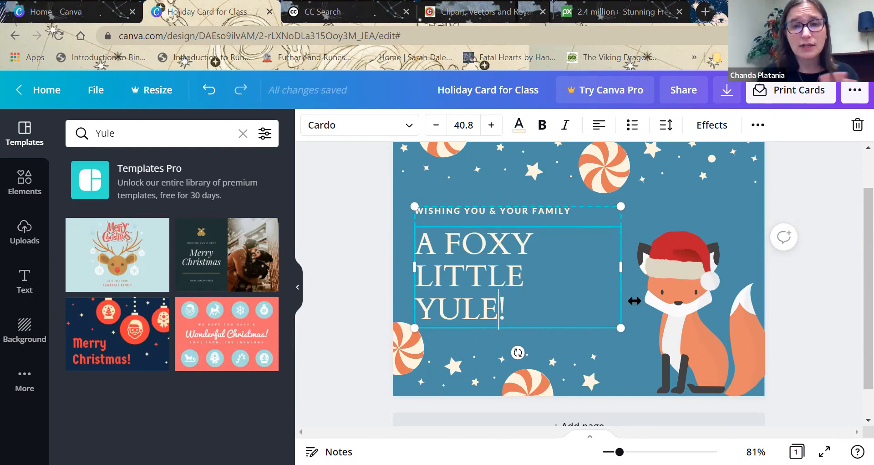
click(815, 215)
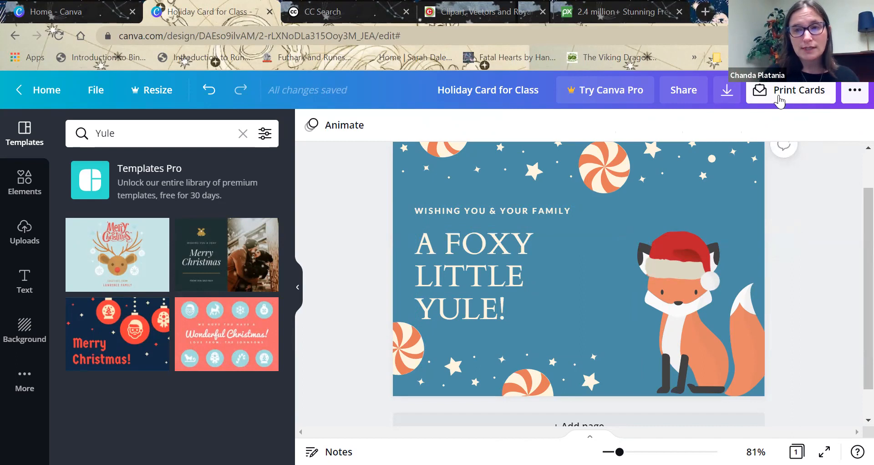
Open the card printing order, review its paper, finish, copies and envelope options, and close it without ordering.
click(780, 101)
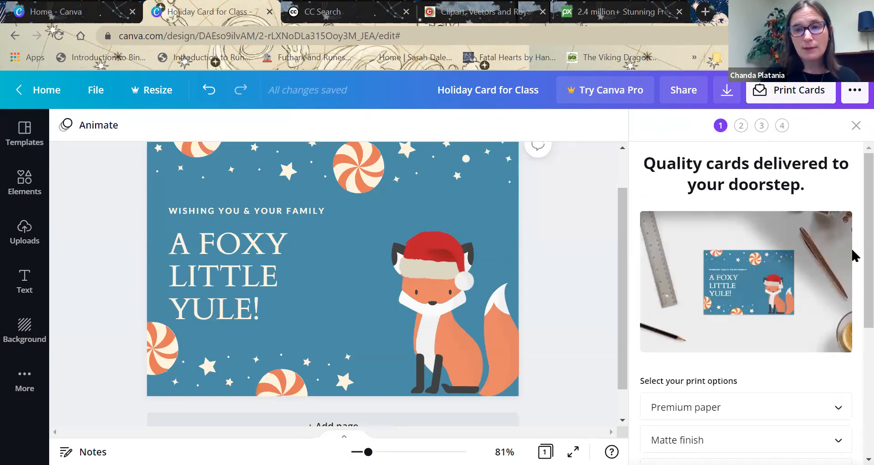
scroll(855, 316, down, 4)
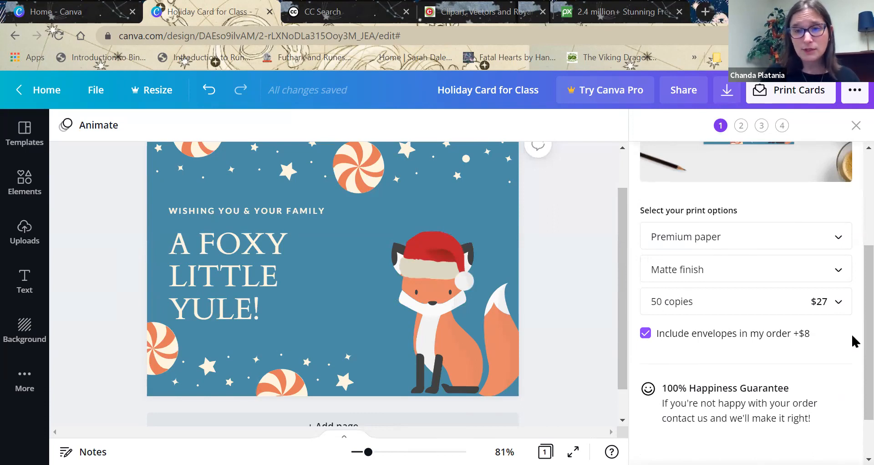
scroll(855, 273, up, 4)
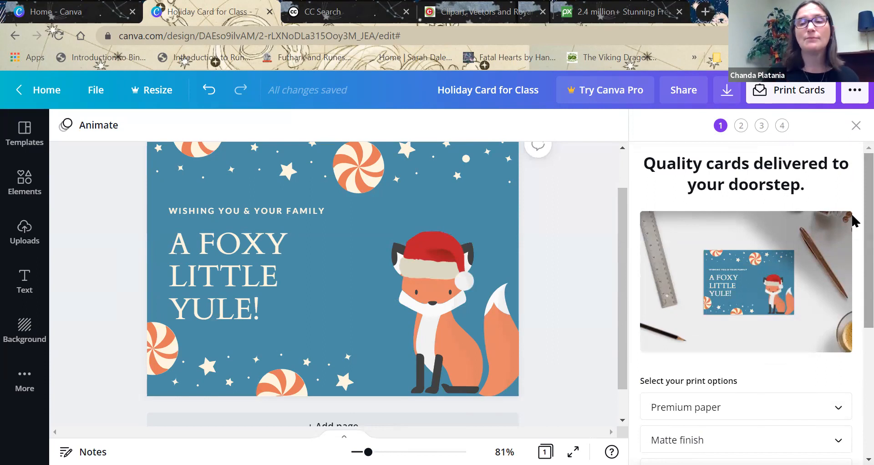
click(855, 126)
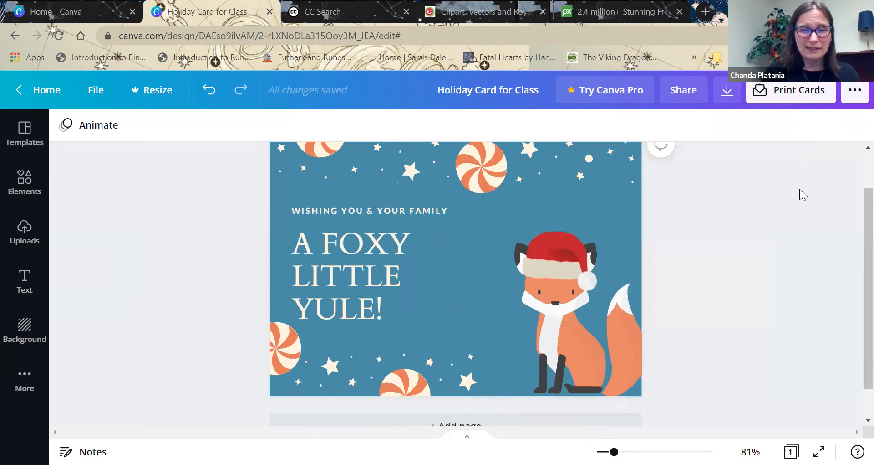
Download the card as a PNG and save it in Downloads as "Holiday Card for Class".
click(727, 93)
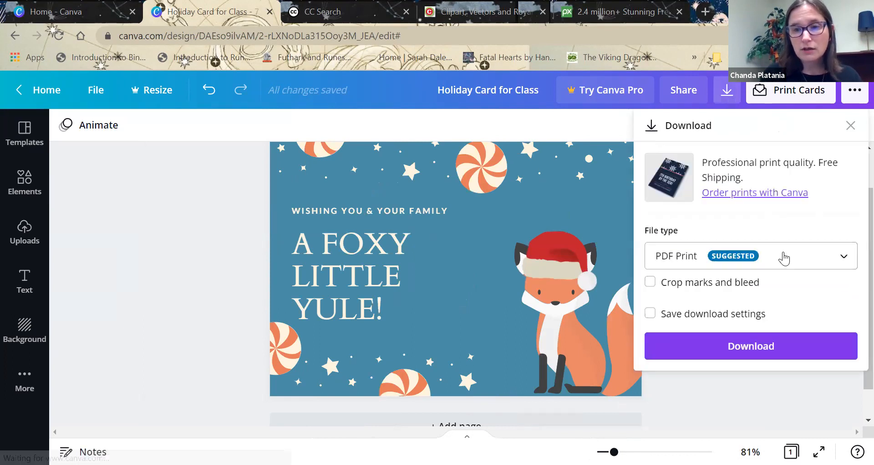
click(784, 259)
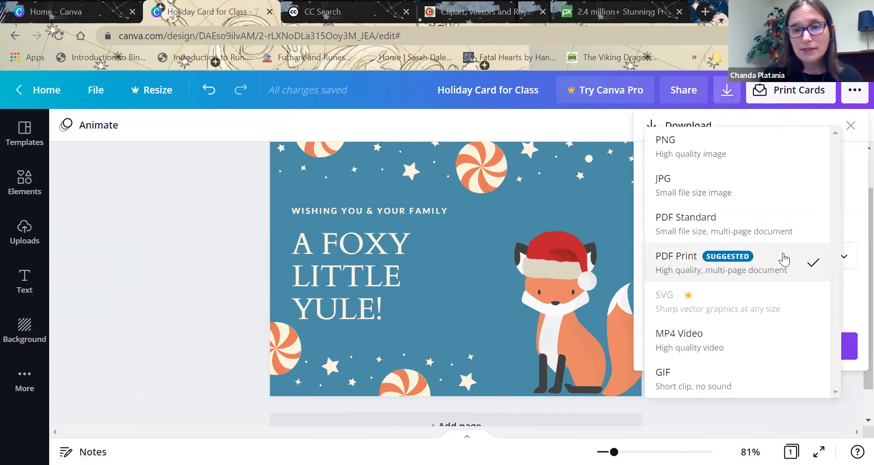
click(691, 152)
click(718, 403)
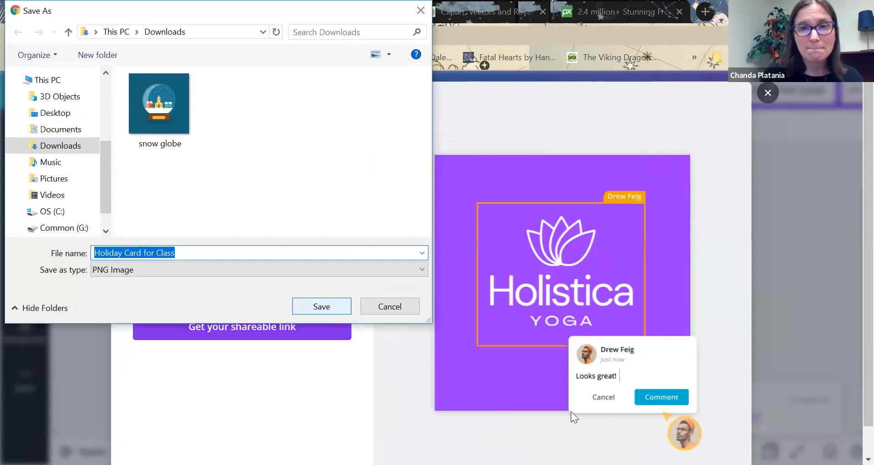
key(Return)
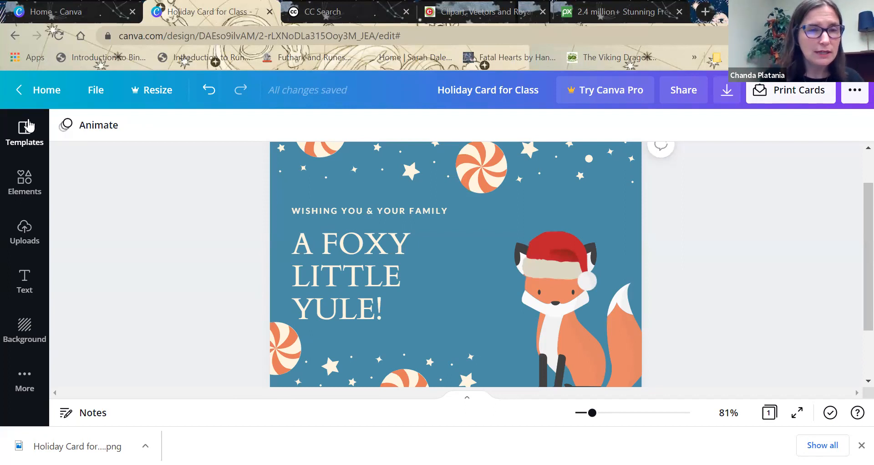
Open the card templates again and look through the suggested designs.
click(29, 126)
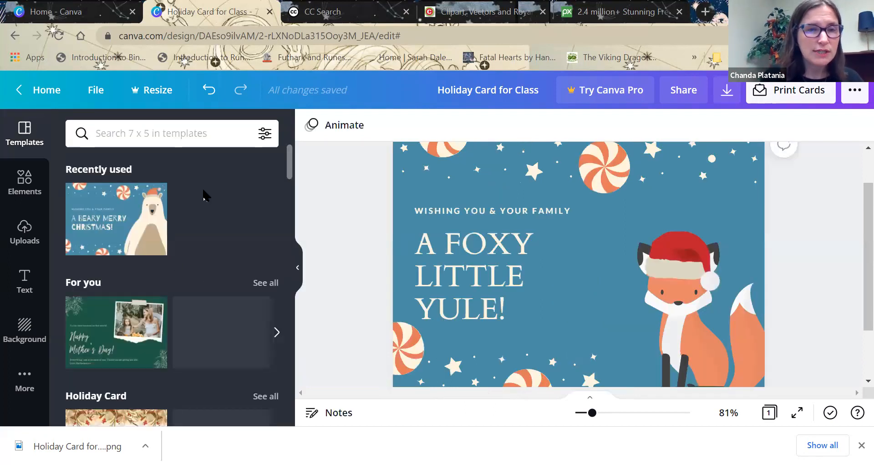
mouse_move(292, 172)
mouse_down()
mouse_move(288, 215)
mouse_move(290, 179)
mouse_up()
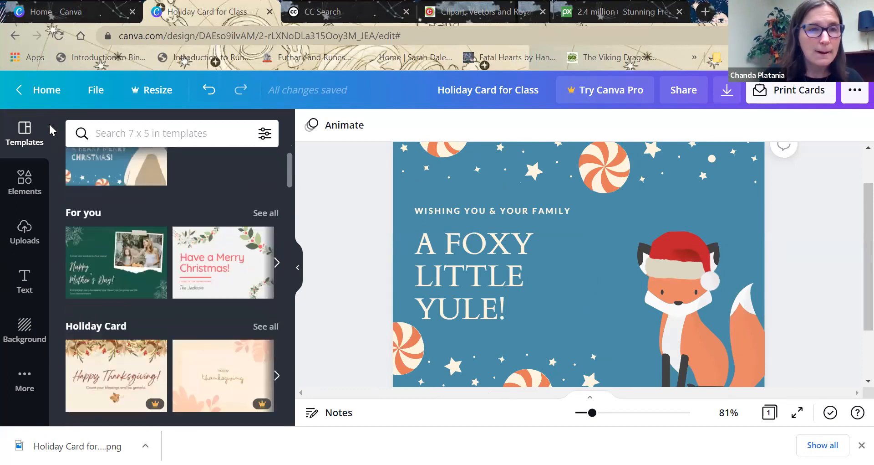
Return to the Canva home page and start a custom-size design with inches as the unit.
click(87, 10)
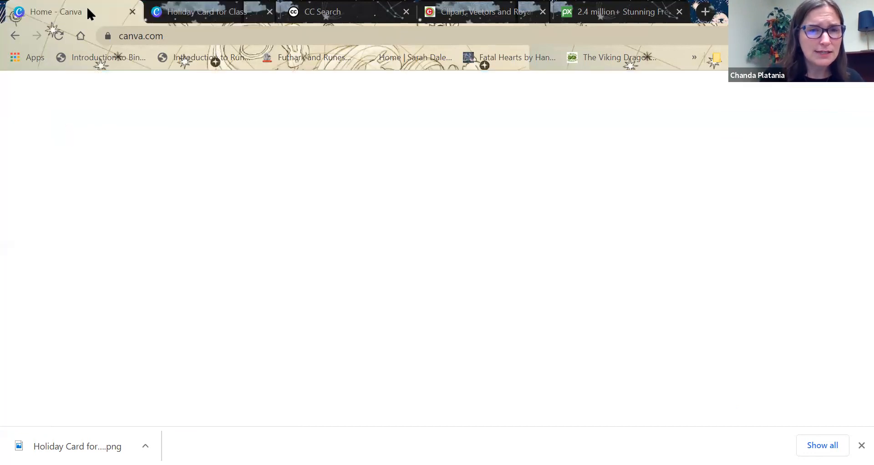
mouse_move(178, 95)
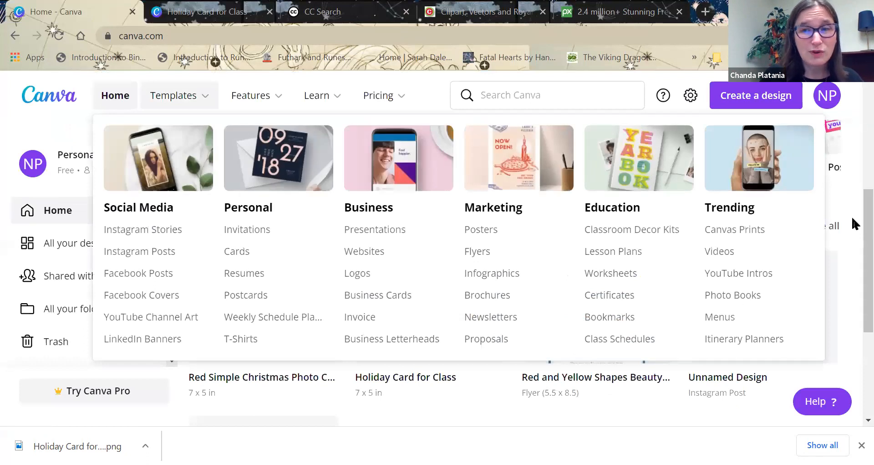
scroll(854, 164, up, 3)
scroll(854, 110, up, 3)
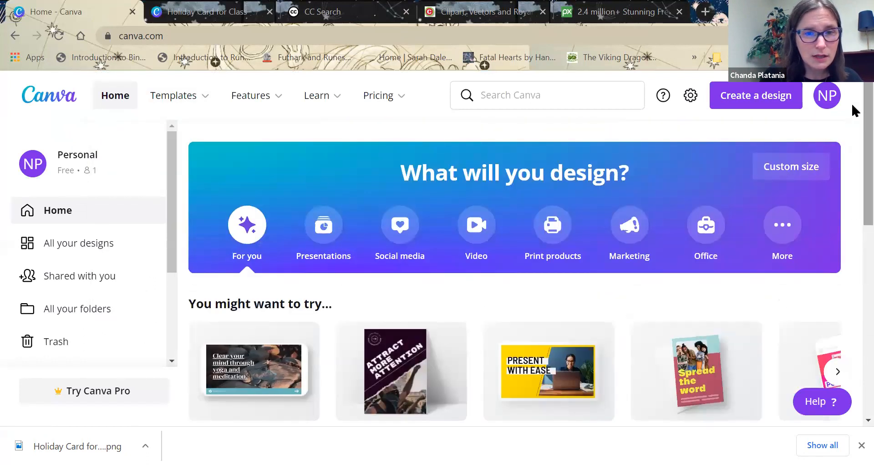
click(799, 170)
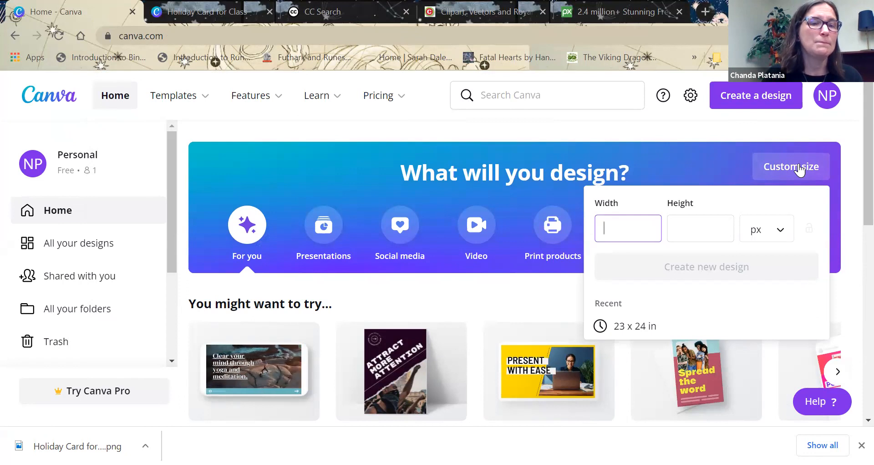
mouse_move(209, 107)
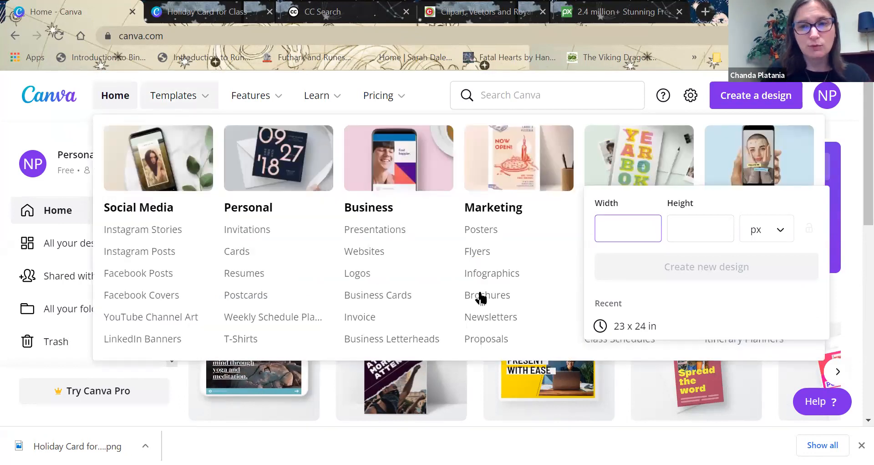
text(5)
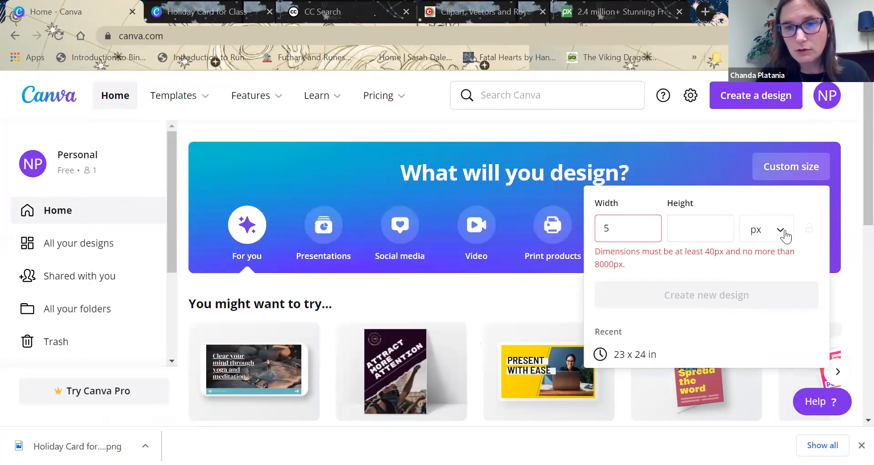
click(770, 229)
click(773, 257)
click(710, 225)
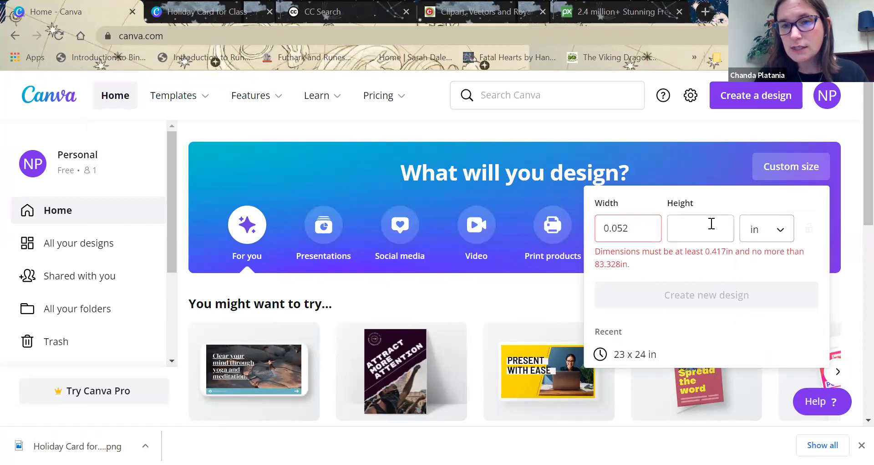
Set the custom size to 5 in wide by 7 in high and create the new design.
click(622, 224)
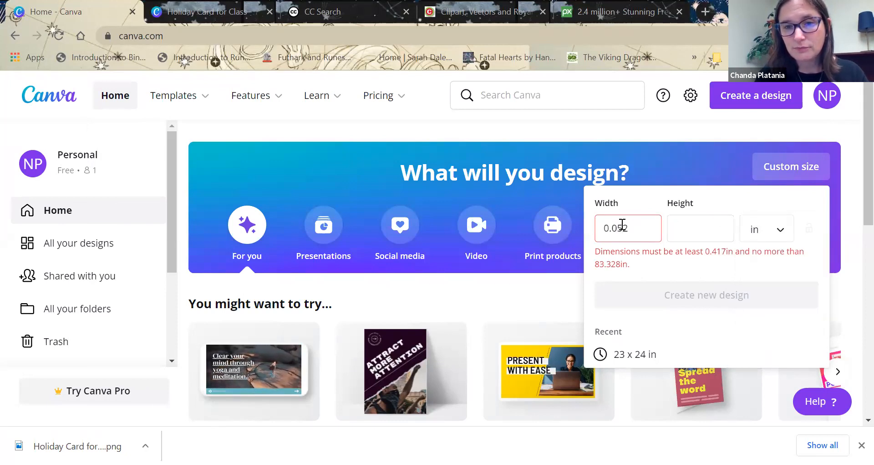
key(BackSpace)
key(BackSpace)
key(BackSpace)
key(BackSpace)
key(BackSpace)
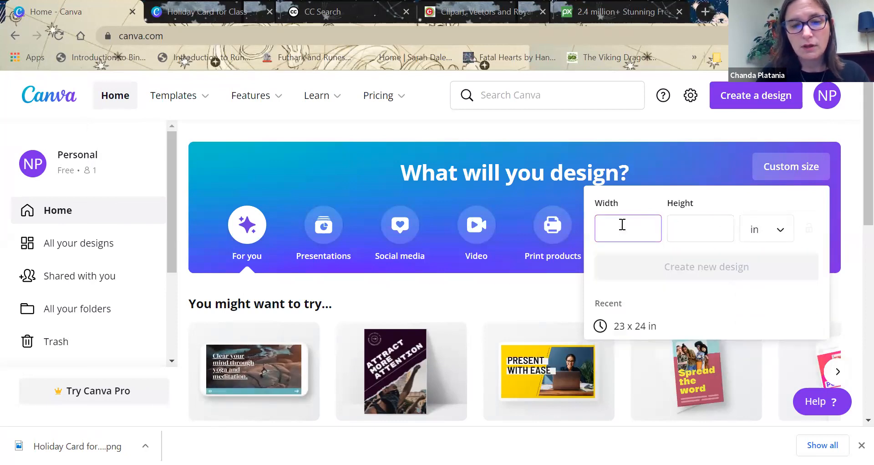
click(683, 217)
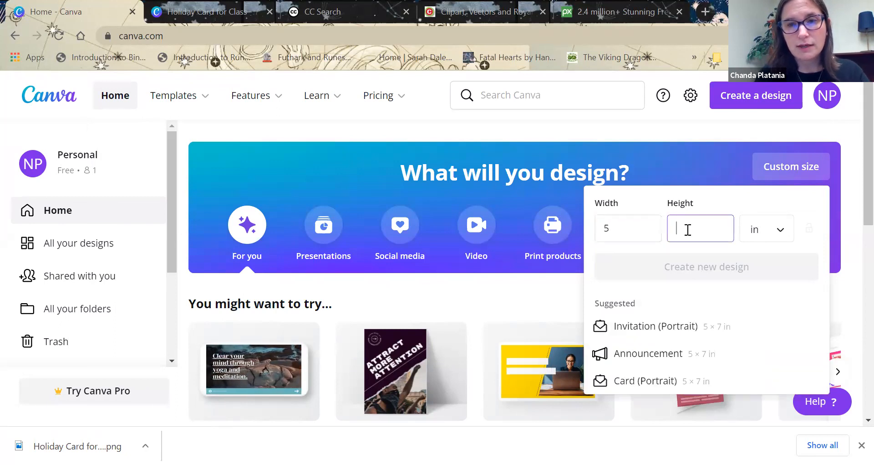
text(7)
click(690, 267)
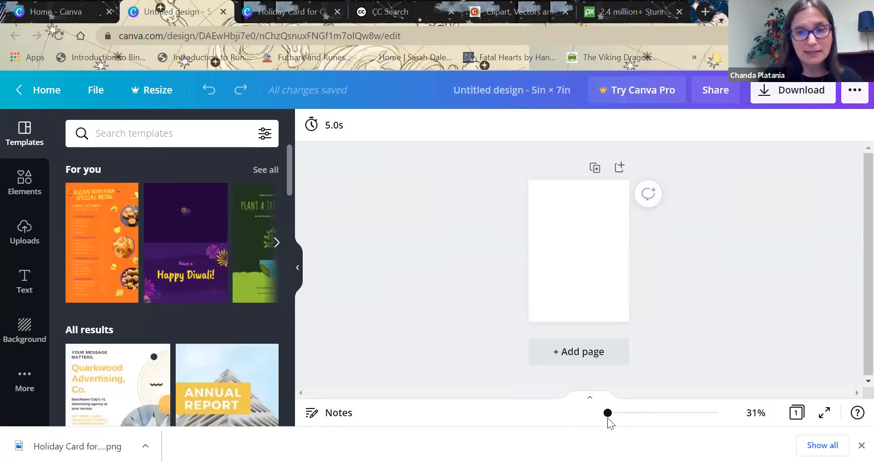
Search the backgrounds for "christmas" and apply the blurred coloured lights image to the blank page.
mouse_move(606, 413)
mouse_down()
mouse_move(626, 413)
mouse_move(613, 413)
mouse_up()
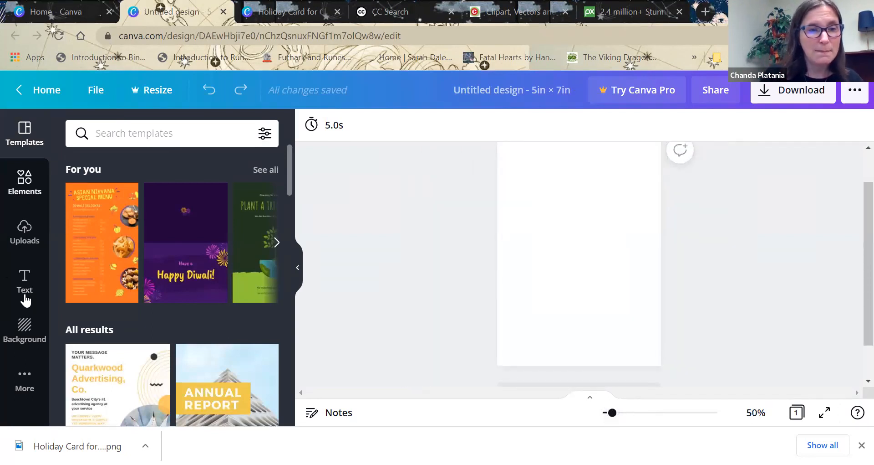
click(24, 335)
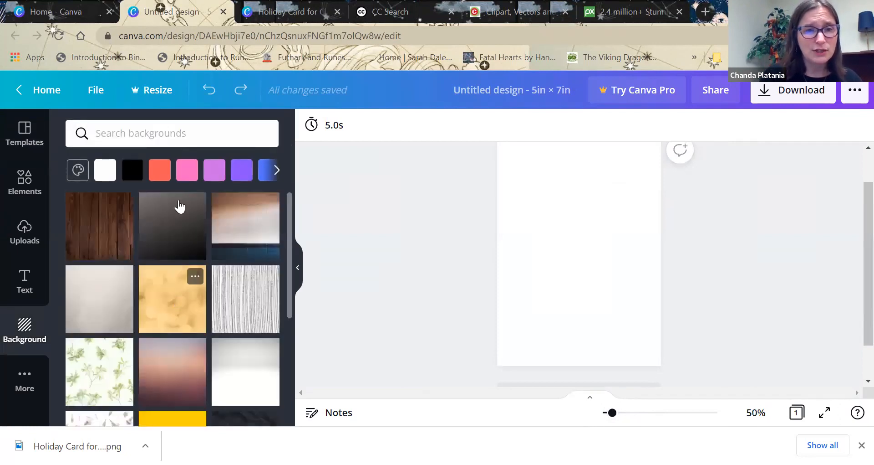
click(189, 137)
text(christmas)
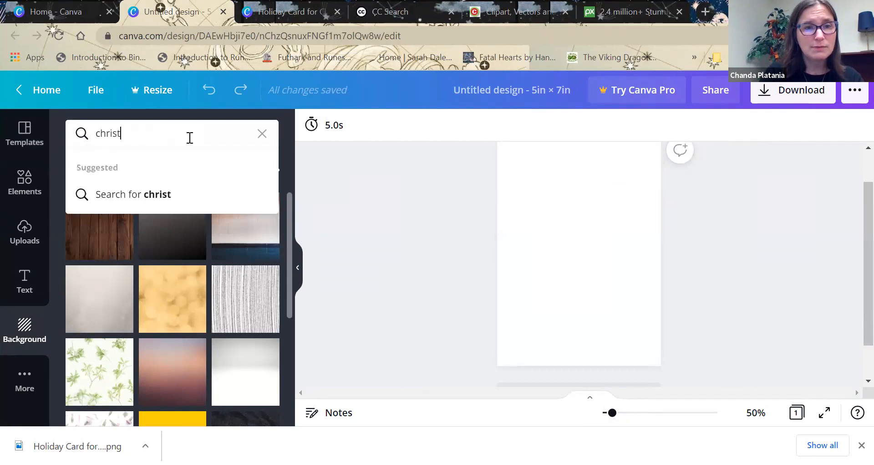
key(Return)
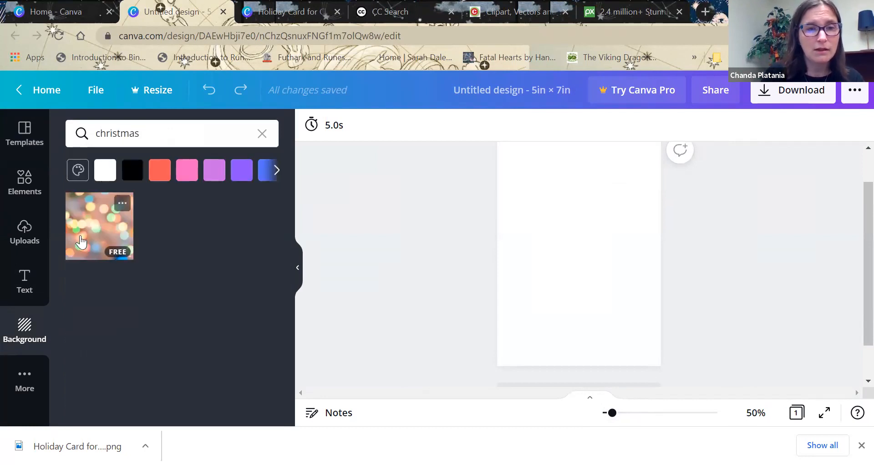
click(81, 241)
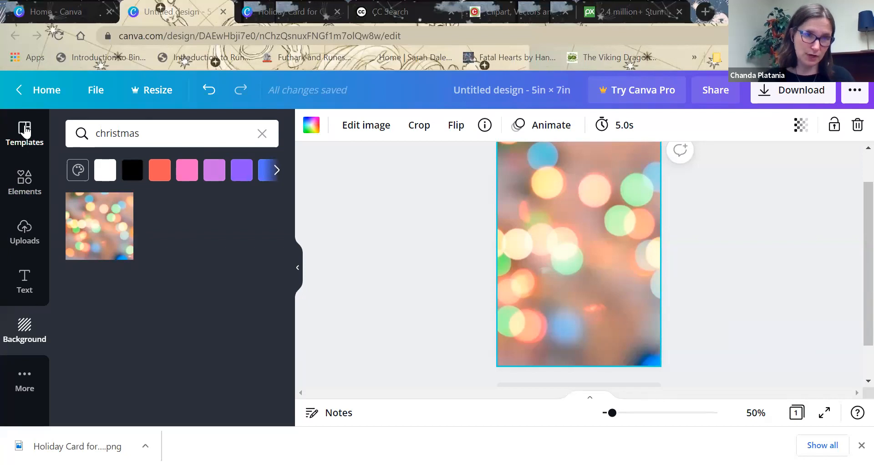
Show the uploaded images, view the files in Downloads available for upload, and close the file selection without choosing one.
click(22, 241)
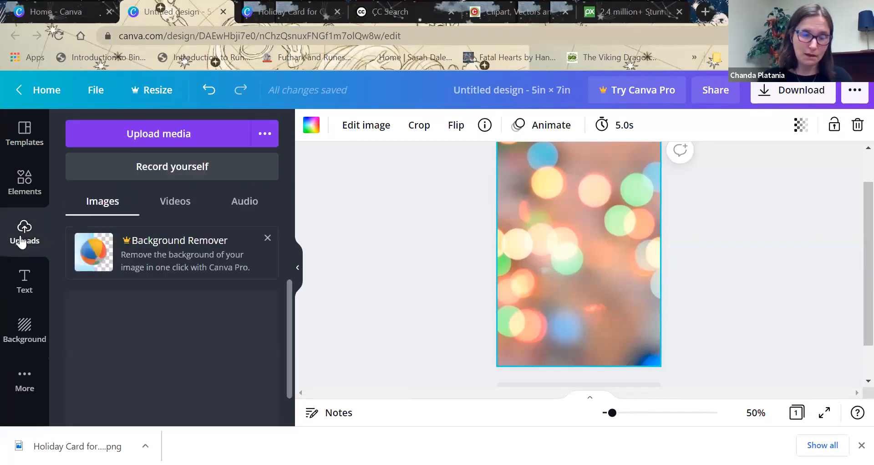
click(141, 134)
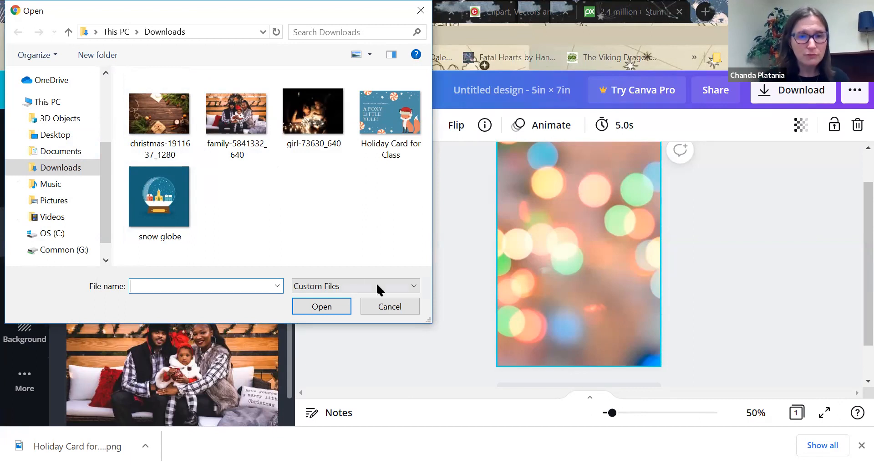
click(380, 304)
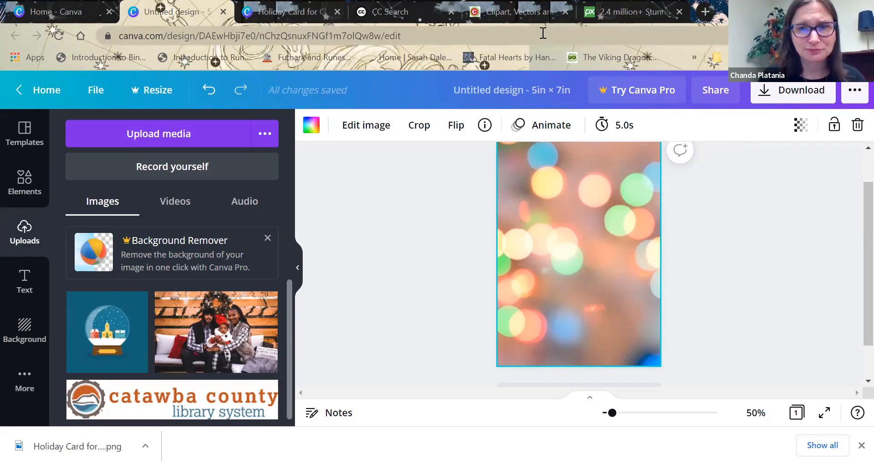
Switch to Pixabay and search its images for "winter".
click(603, 16)
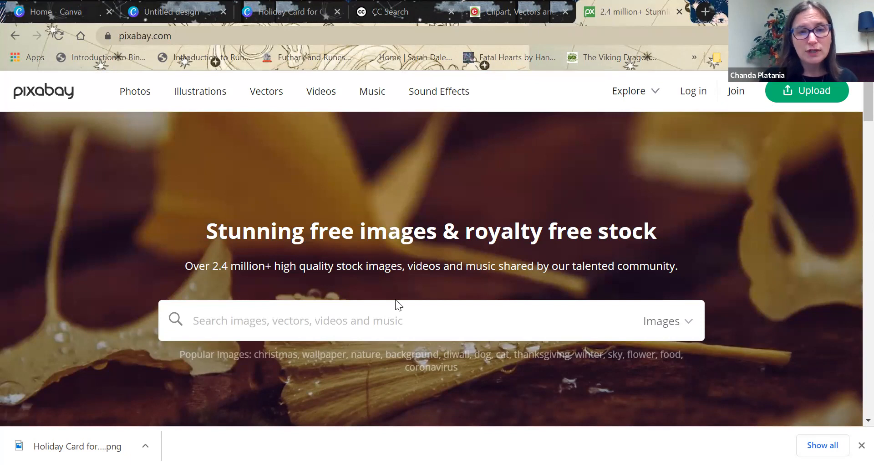
text(winter)
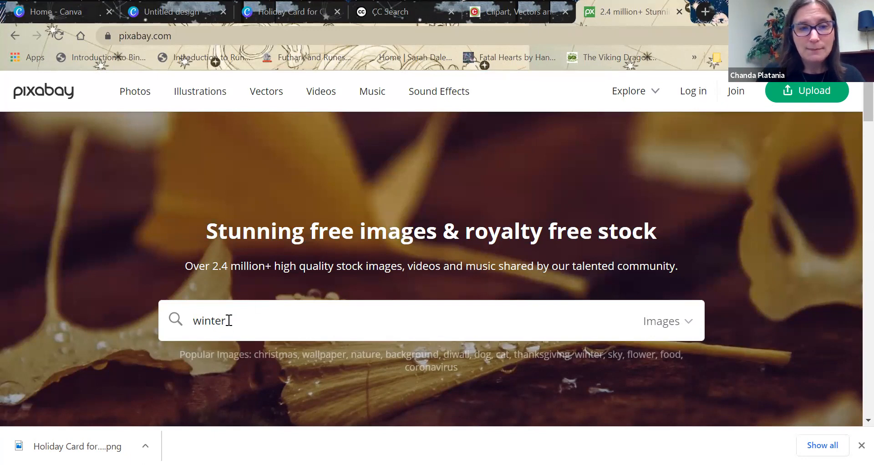
click(681, 323)
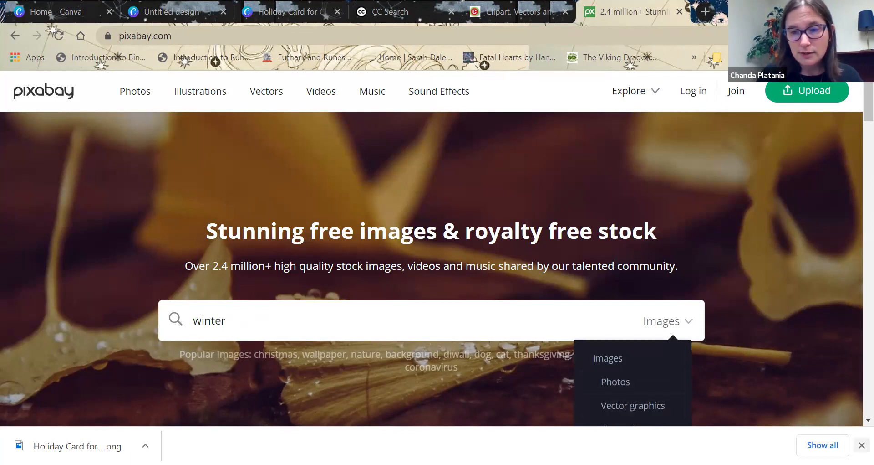
click(861, 445)
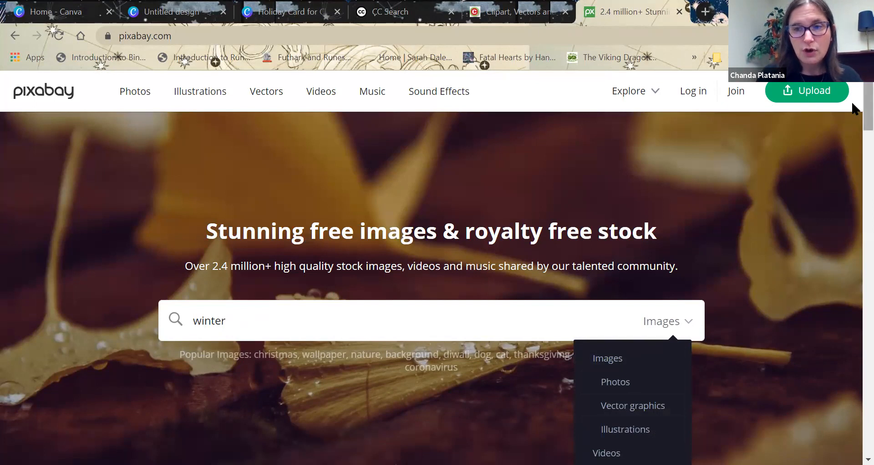
scroll(851, 115, down, 2)
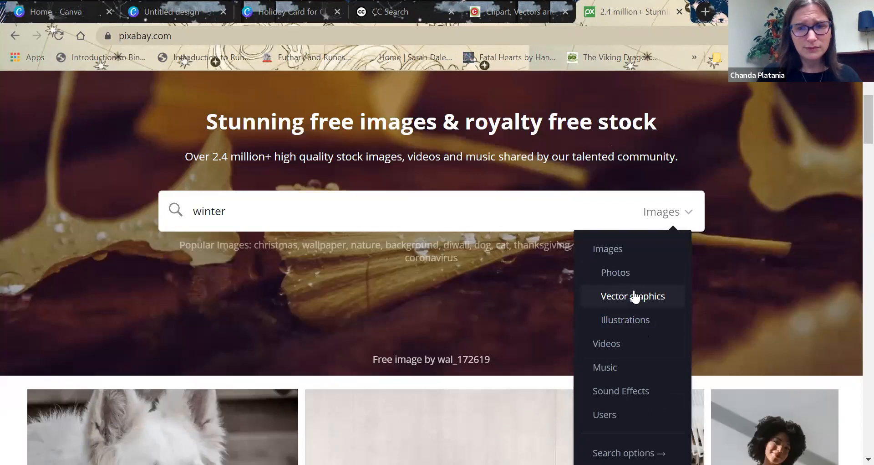
click(612, 255)
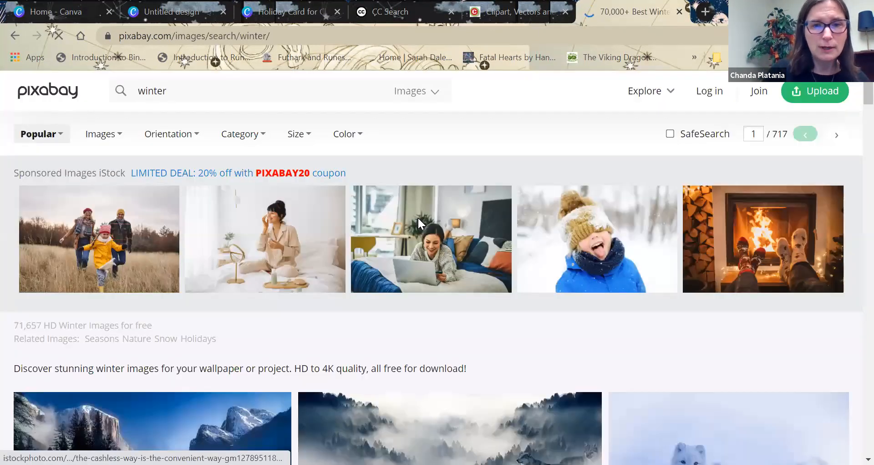
Look through the winter image results for pictures suitable for a card.
scroll(851, 111, down, 7)
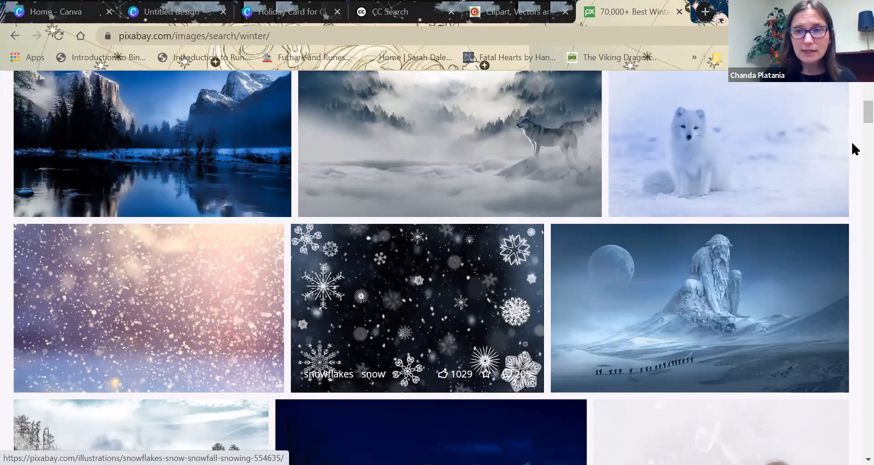
scroll(854, 125, down, 1)
scroll(854, 125, down, 8)
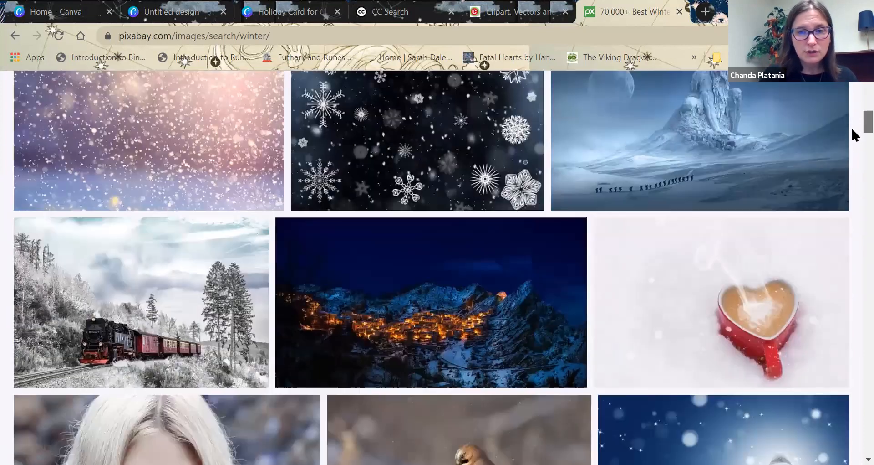
scroll(852, 139, up, 1)
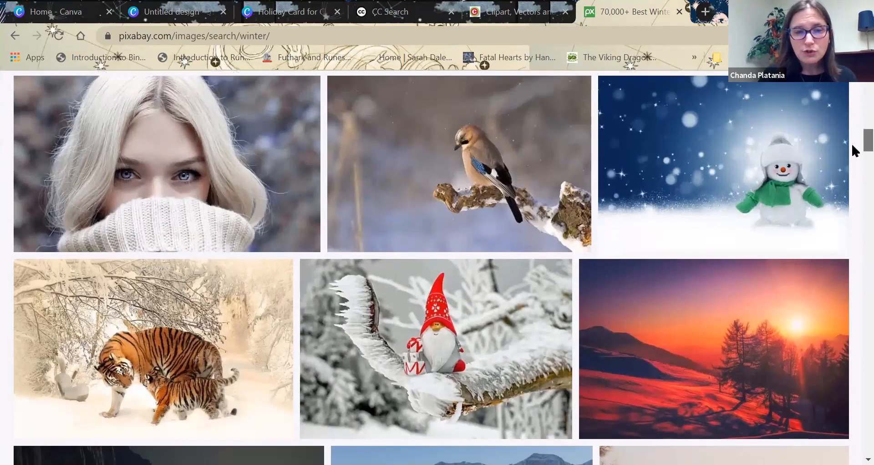
scroll(852, 145, down, 8)
scroll(851, 145, up, 4)
scroll(851, 143, up, 20)
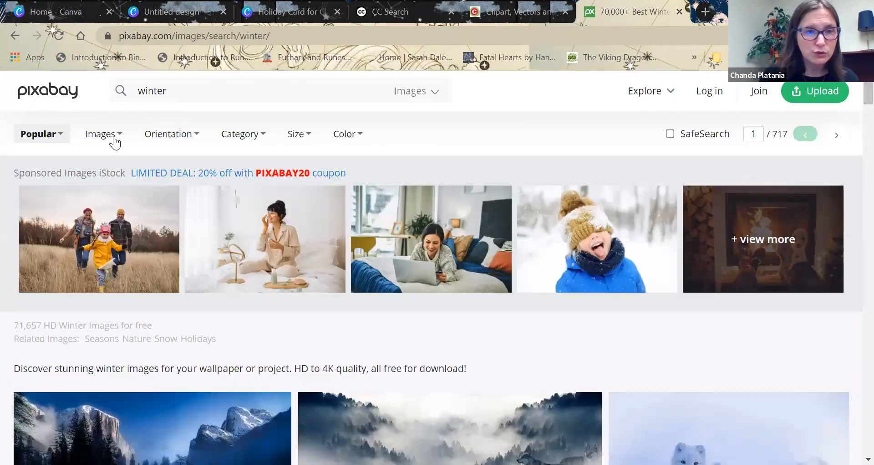
Restrict the winter results to vector graphics, open the snow globe with the village, and check its licence terms.
click(119, 136)
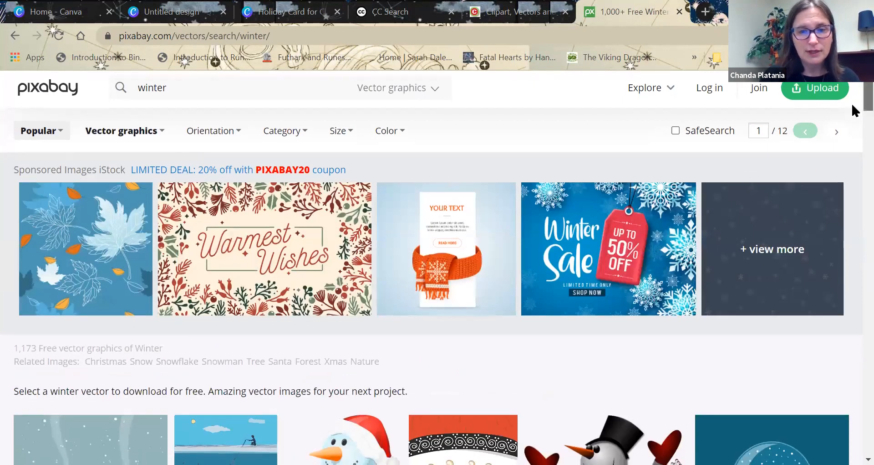
scroll(853, 110, down, 7)
drag(852, 118, 853, 120)
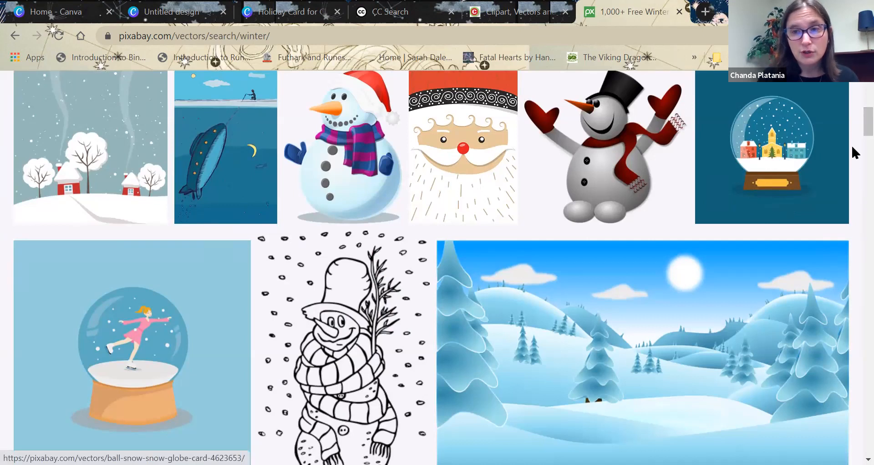
scroll(851, 120, down, 1)
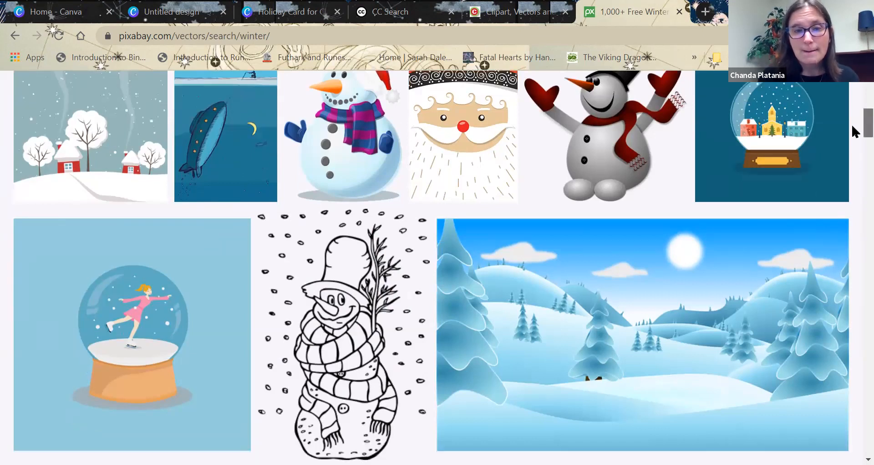
scroll(850, 119, up, 1)
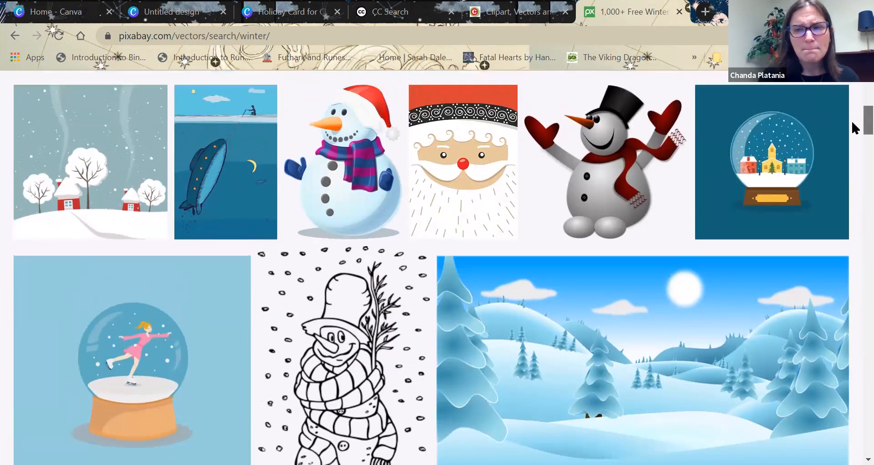
click(780, 130)
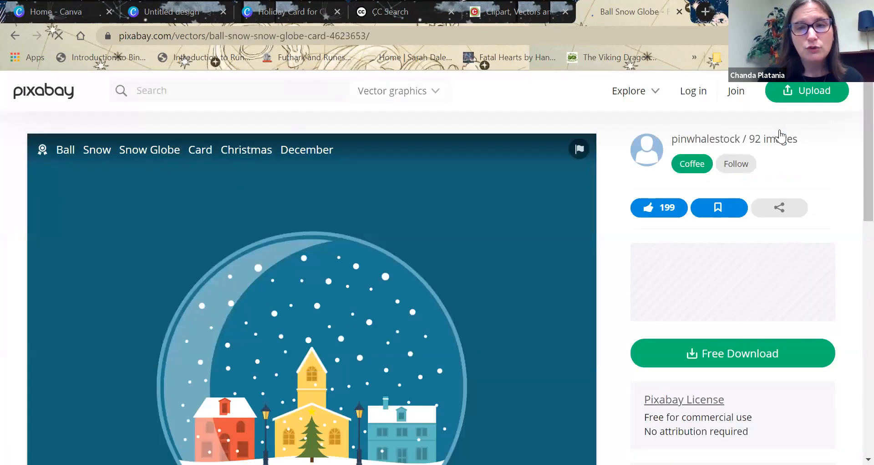
scroll(852, 145, down, 2)
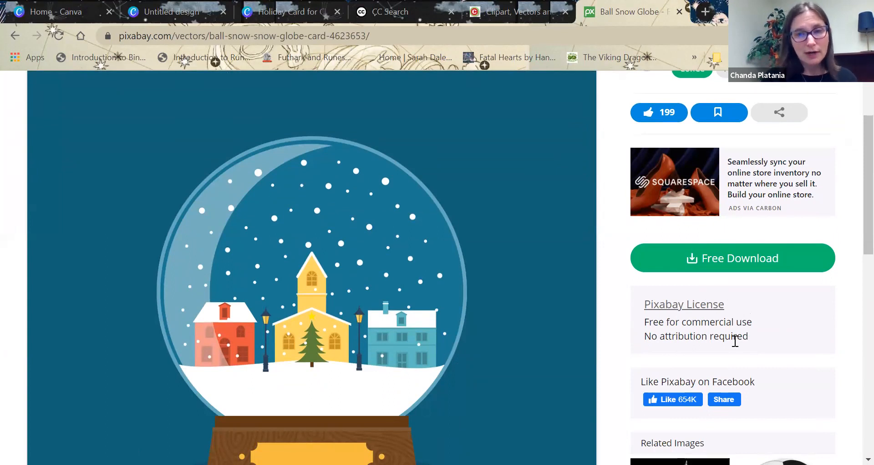
Request the 1280×1280 PNG download of the snow globe and complete the robot check by selecting all palm tree images.
click(729, 260)
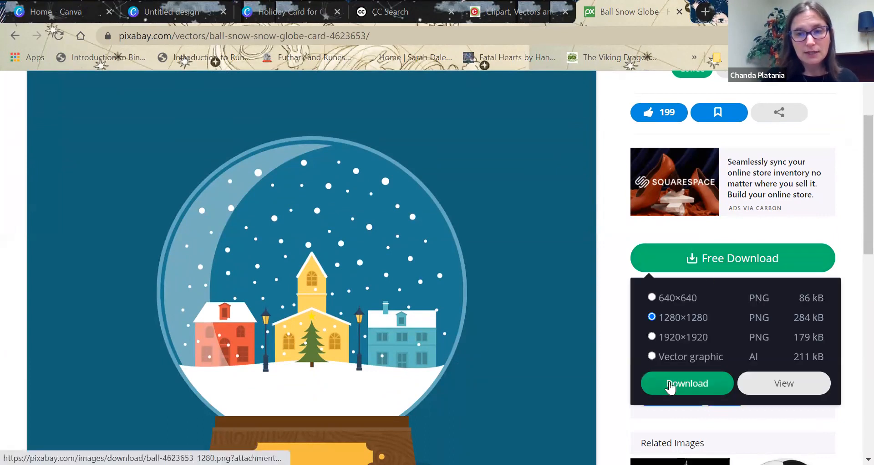
click(652, 384)
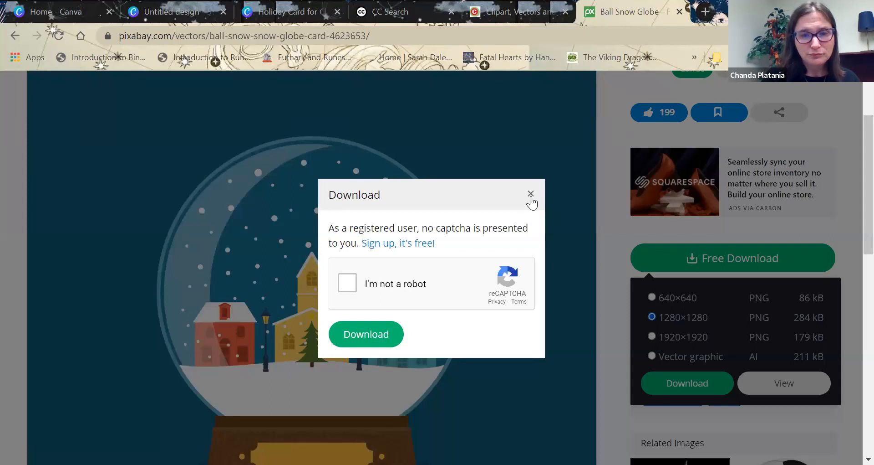
click(348, 284)
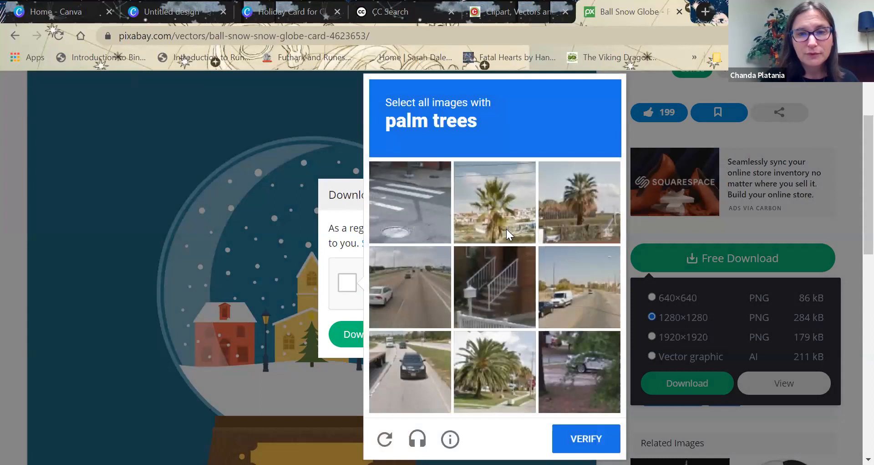
click(506, 228)
click(562, 209)
click(499, 370)
click(586, 438)
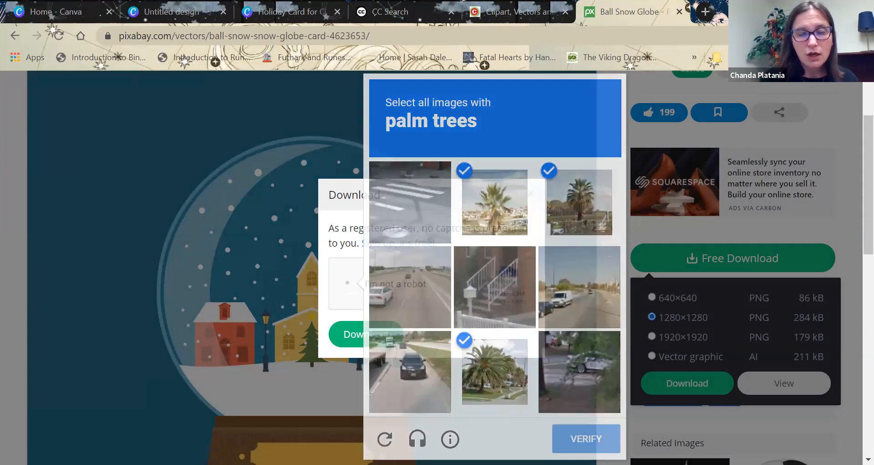
Save the snow globe PNG to the computer and dismiss the browser's download notice.
click(384, 336)
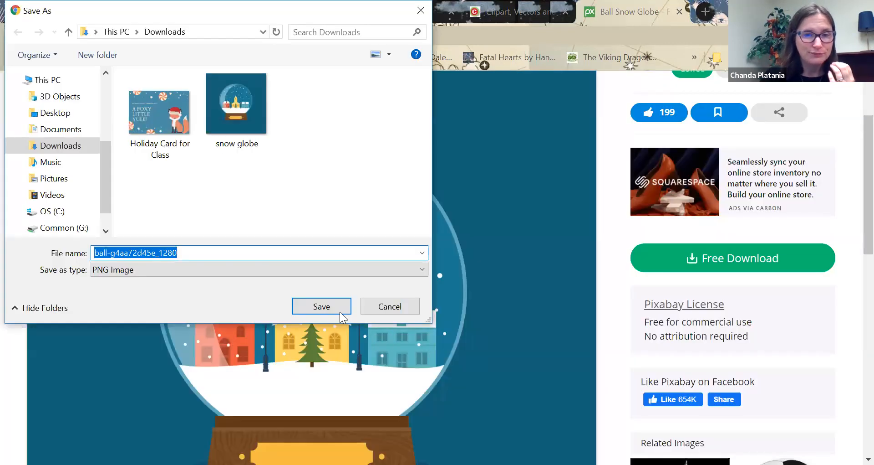
click(326, 307)
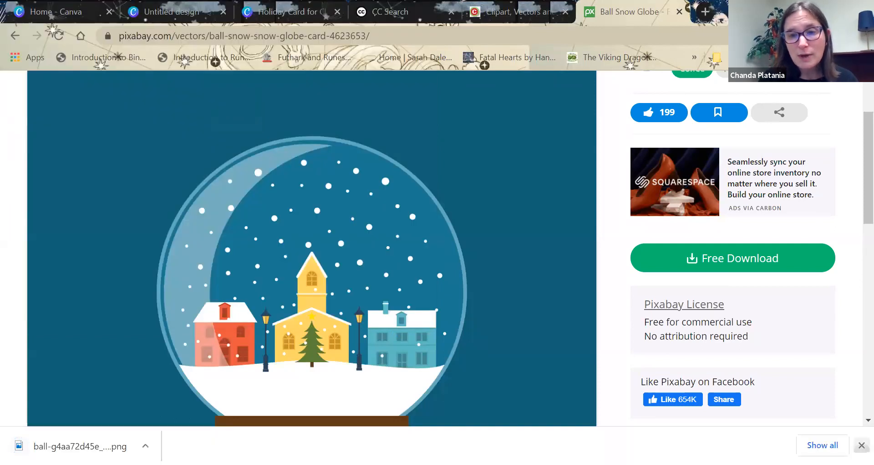
click(863, 445)
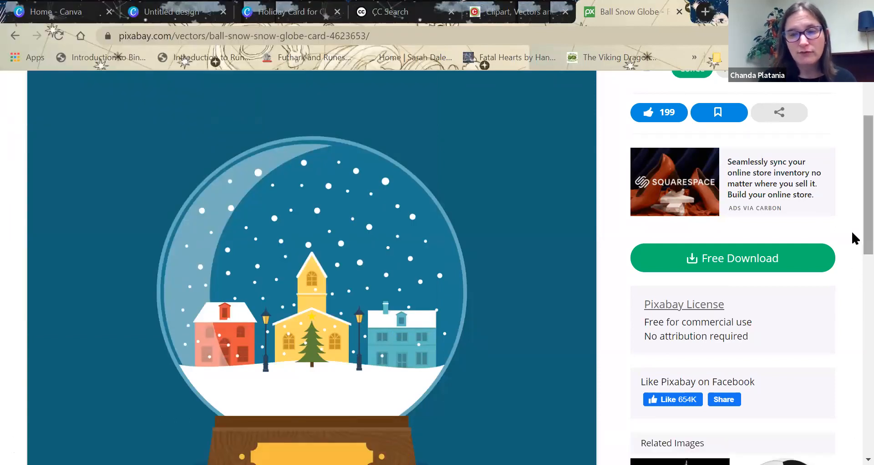
scroll(852, 232, up, 2)
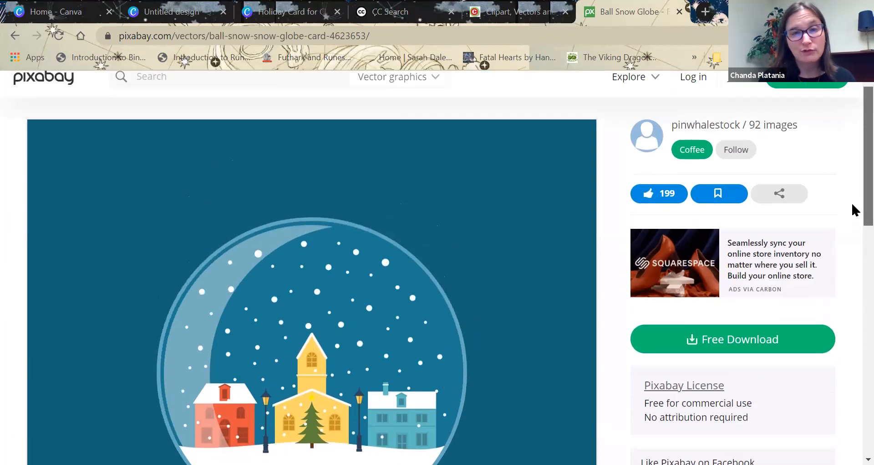
scroll(852, 207, down, 3)
scroll(851, 255, down, 1)
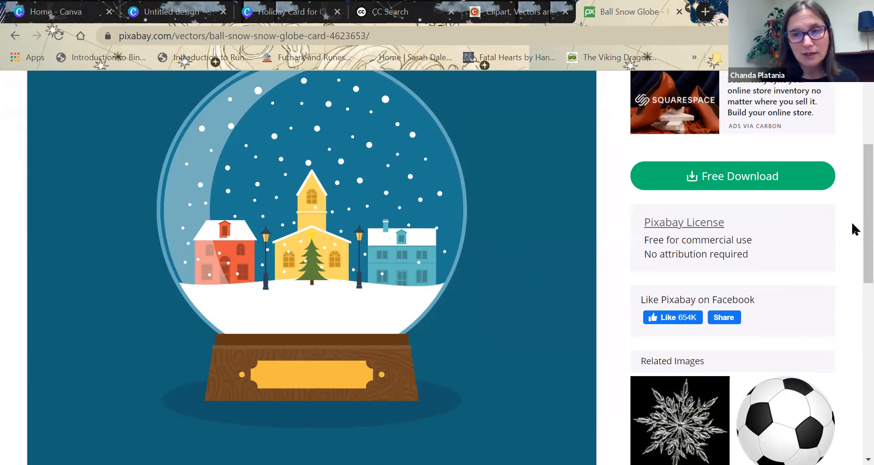
drag(866, 210, 865, 209)
scroll(853, 174, up, 1)
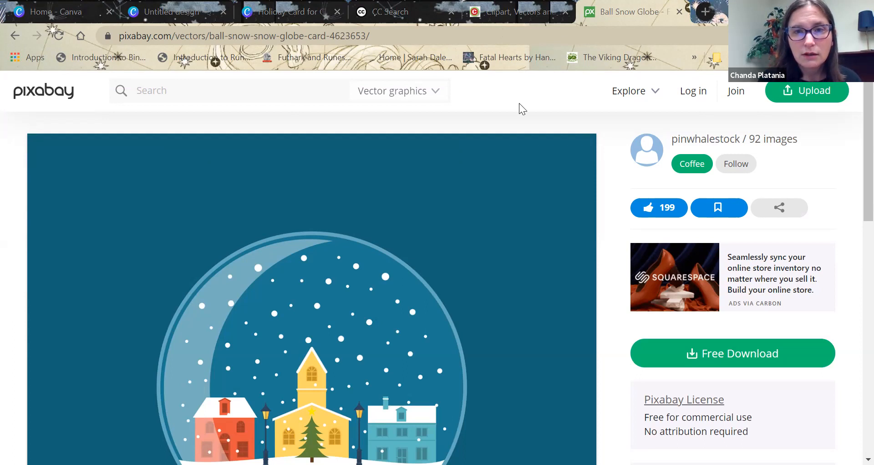
Close the clipart.com page, switch to CC Search, and look over its content search and reuse options.
click(565, 12)
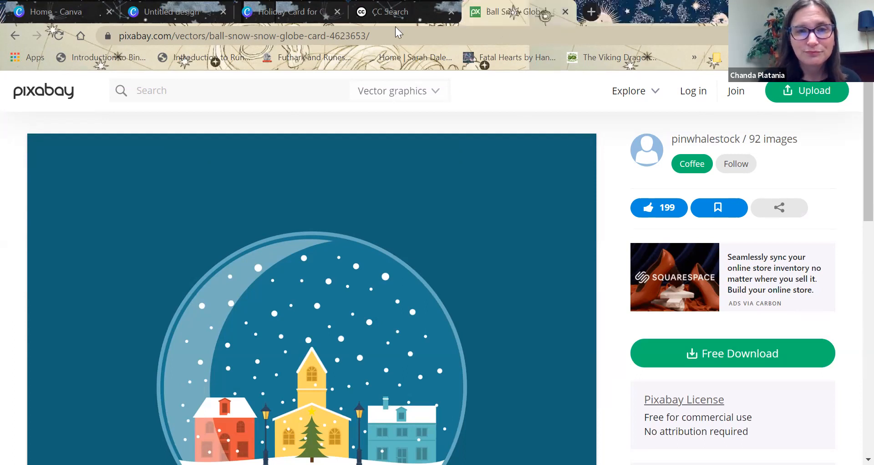
click(386, 24)
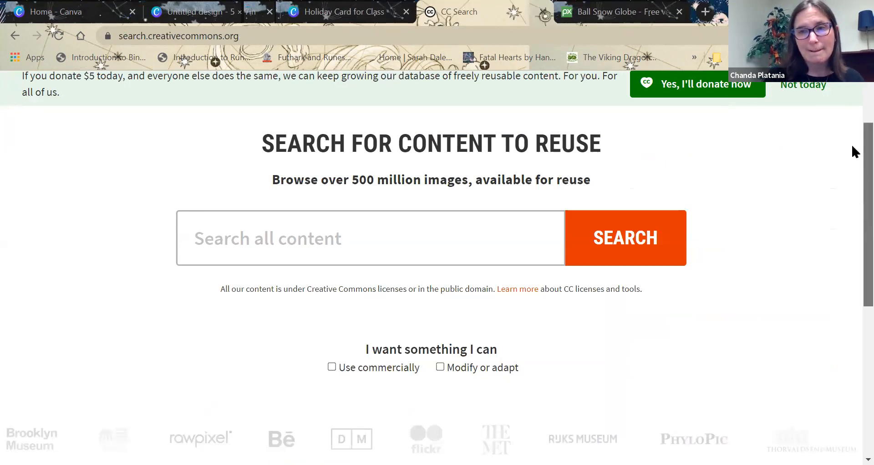
scroll(852, 141, up, 2)
scroll(852, 200, down, 3)
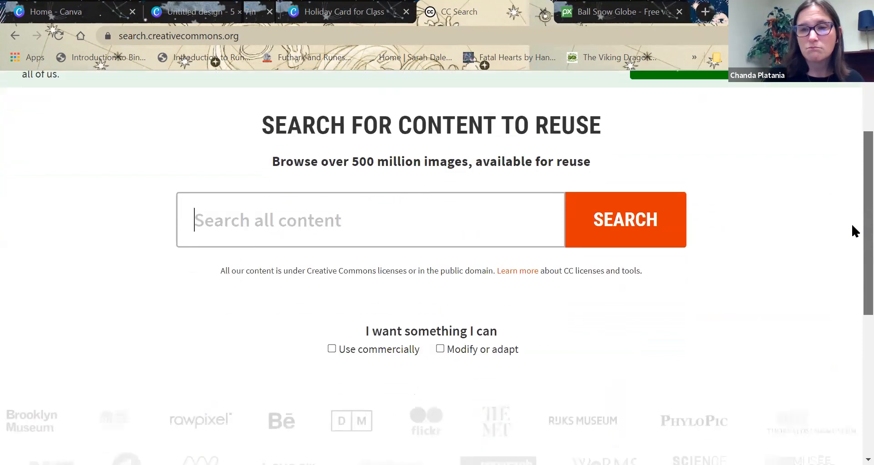
scroll(852, 228, down, 1)
scroll(852, 218, up, 1)
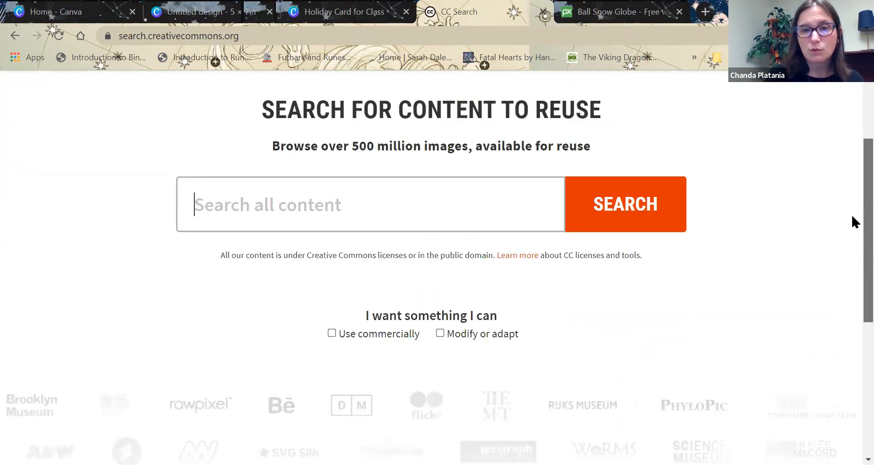
scroll(852, 218, up, 1)
Search Creative Commons content for "christmas" and look through the image results and licence filters.
text(chri)
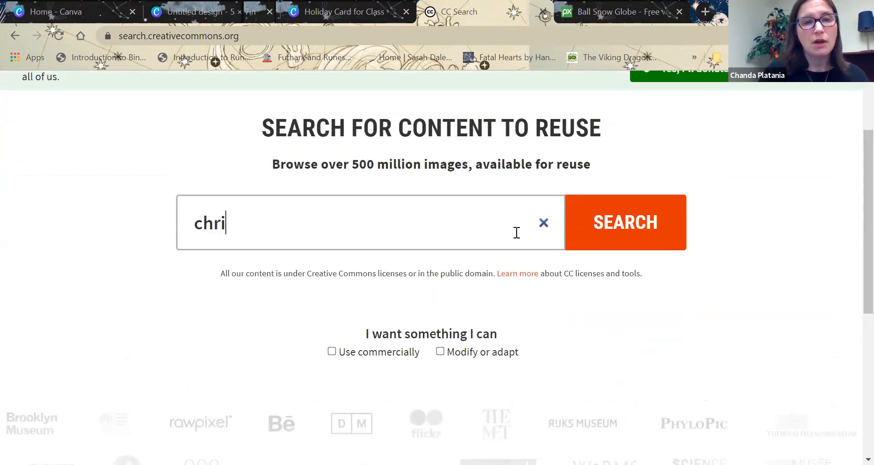
key(Return)
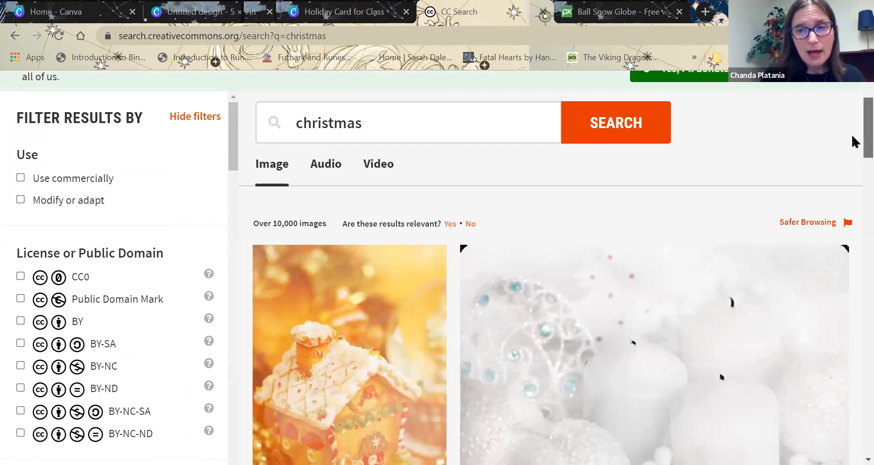
scroll(855, 151, down, 3)
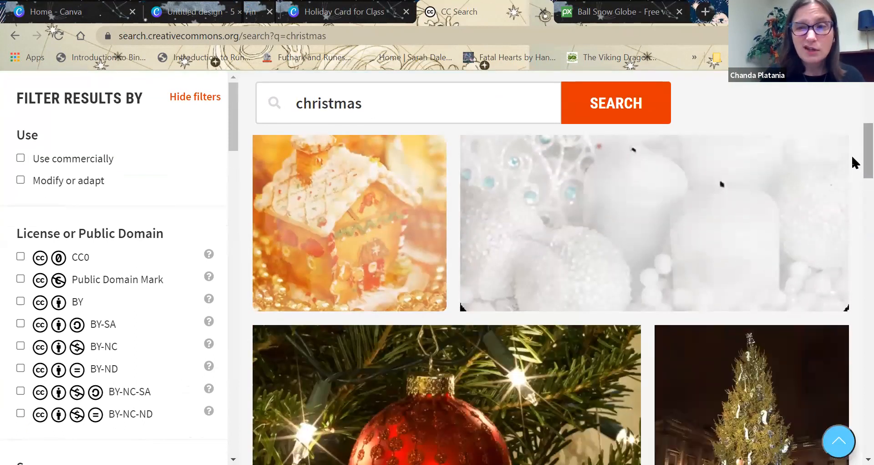
scroll(851, 168, down, 4)
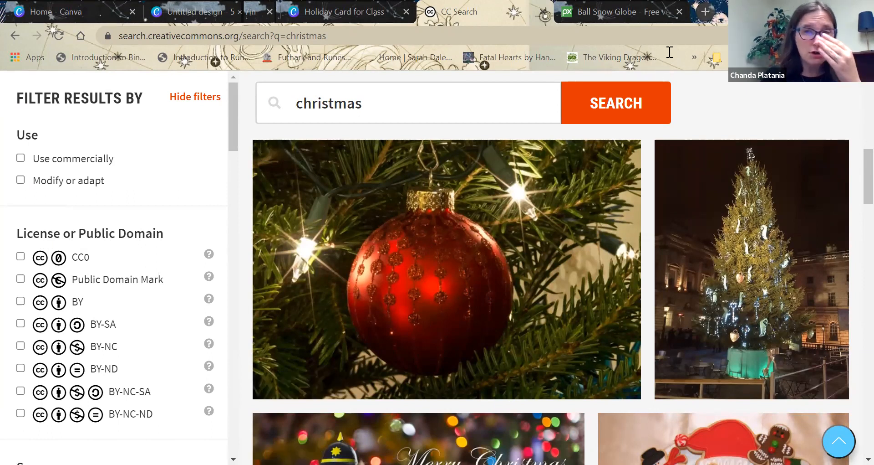
Open clipart.com in a new browser tab and look over its pricing notice and image categories.
key(ctrl+t)
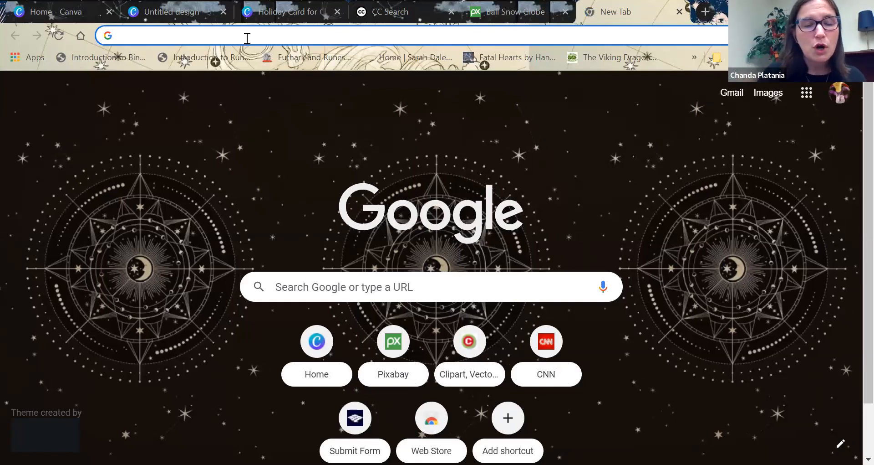
text(clip)
key(Return)
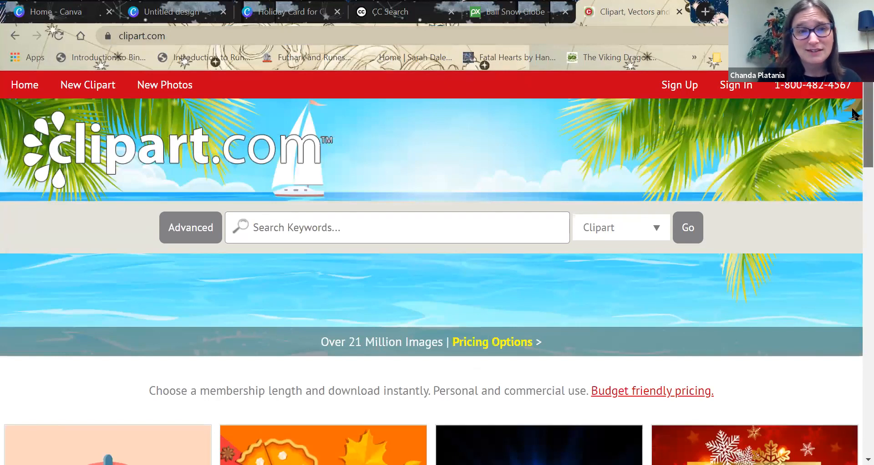
scroll(851, 119, down, 4)
scroll(853, 152, down, 1)
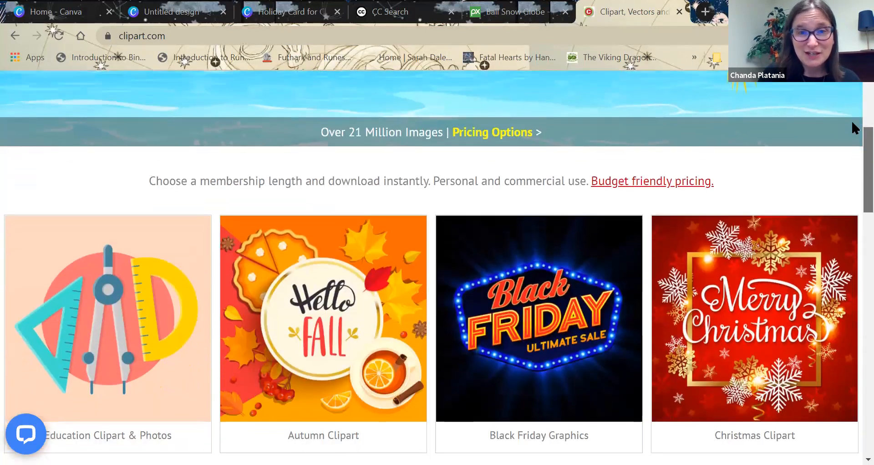
Search the clipart.com clipart collection for "winter".
scroll(853, 129, up, 5)
click(461, 220)
text(winter)
key(Return)
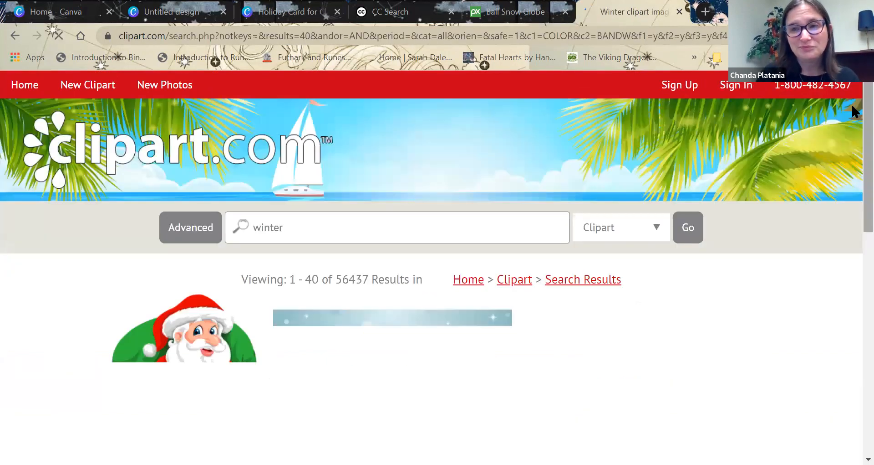
Look through the winter clipart results, preview the decorated Christmas tree, and dismiss the promotional pop-up at the start of the results.
scroll(853, 114, down, 5)
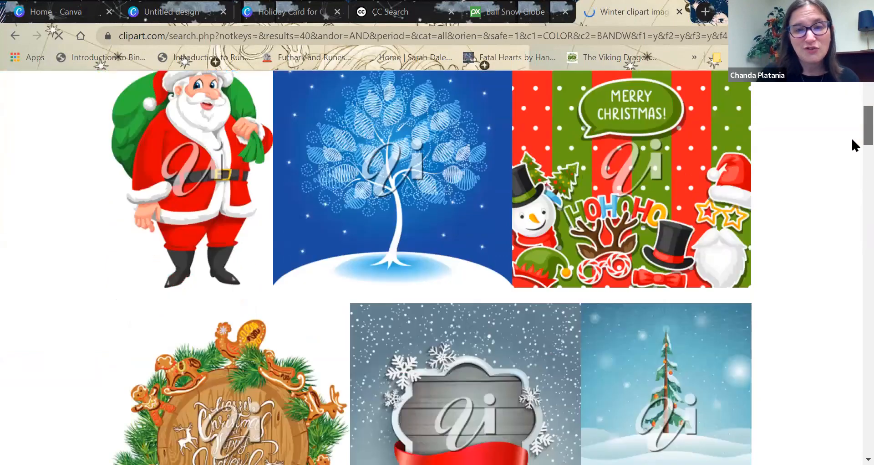
scroll(853, 145, down, 1)
scroll(852, 146, down, 10)
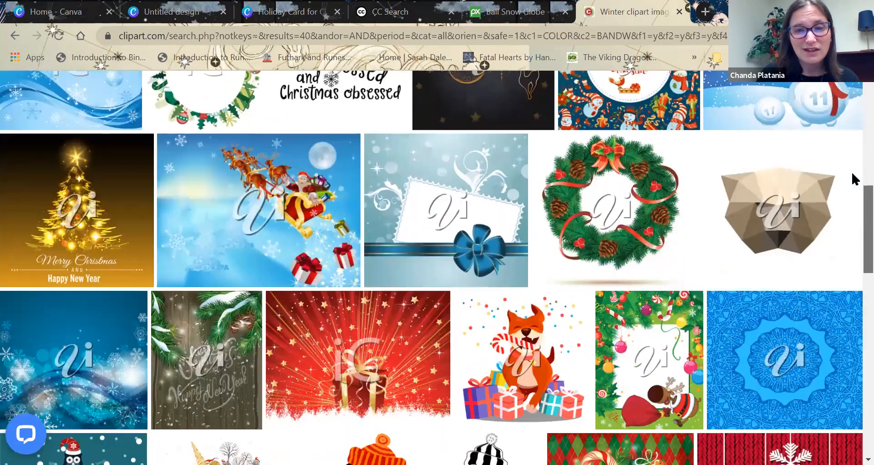
scroll(854, 230, down, 6)
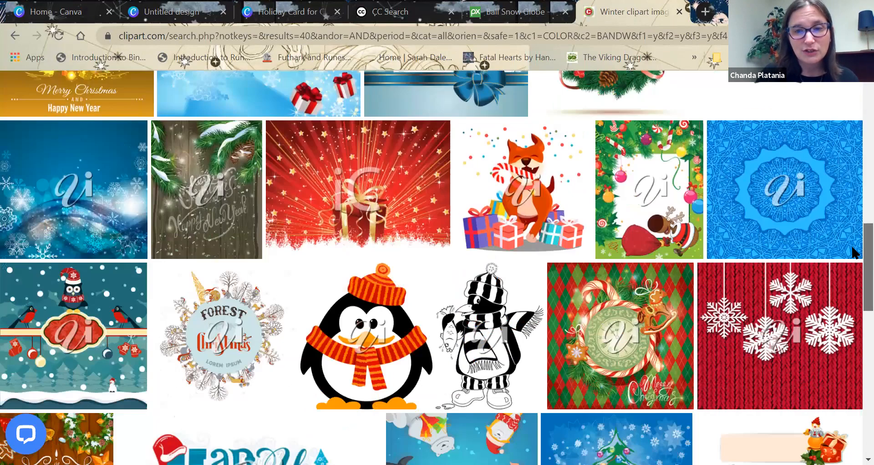
mouse_move(640, 355)
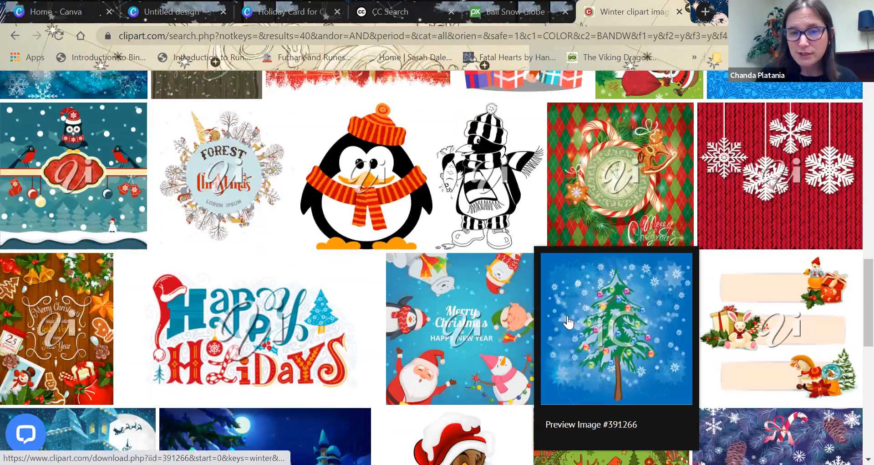
drag(868, 274, 868, 80)
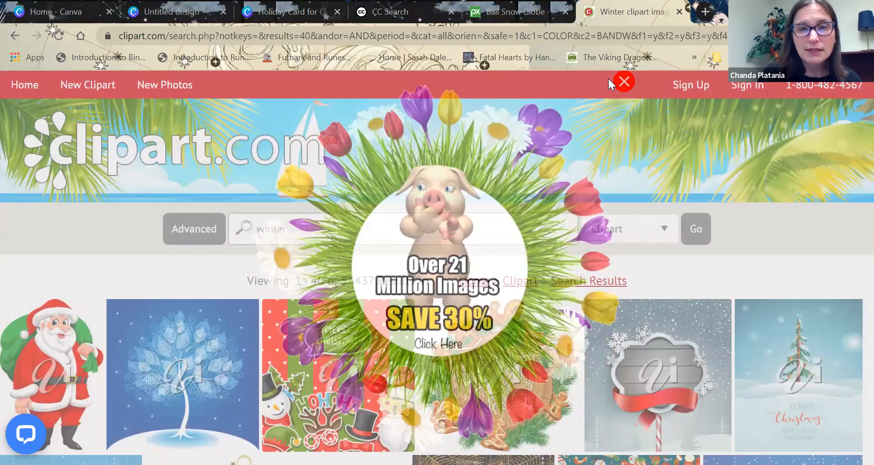
click(608, 79)
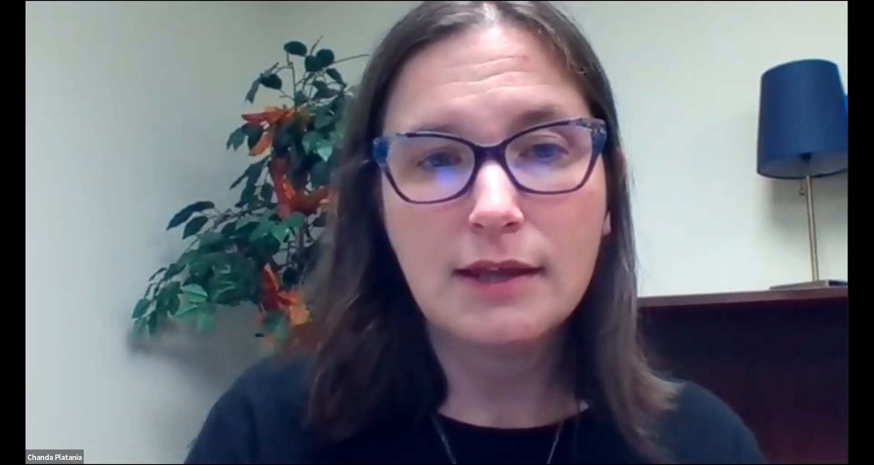